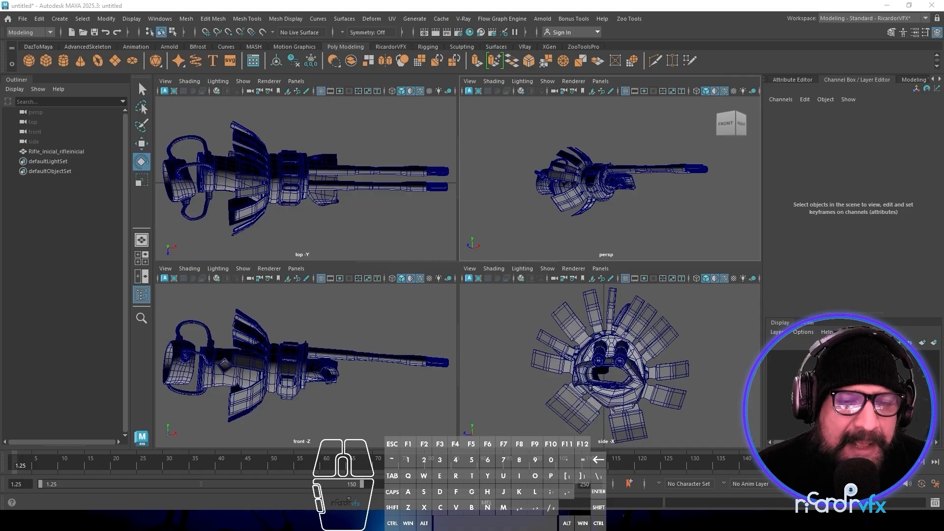
left_click(406, 315)
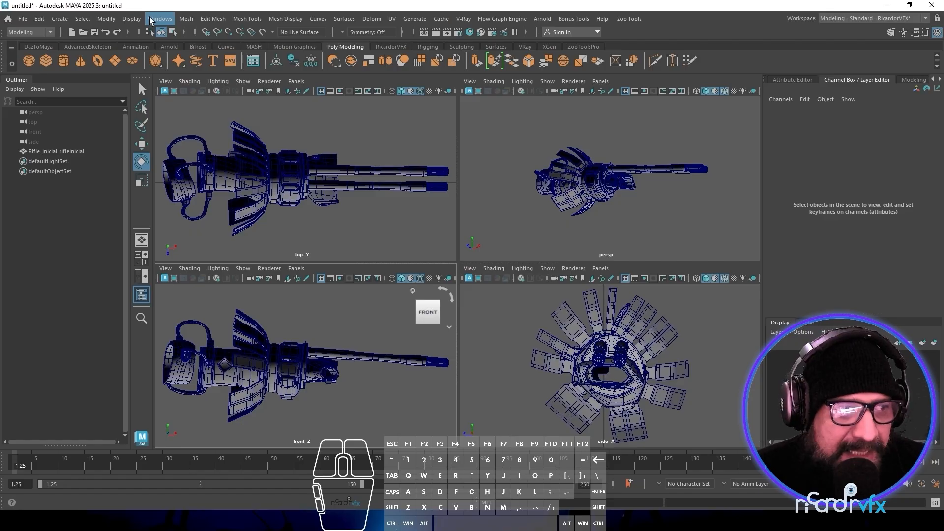
left_click(51, 33)
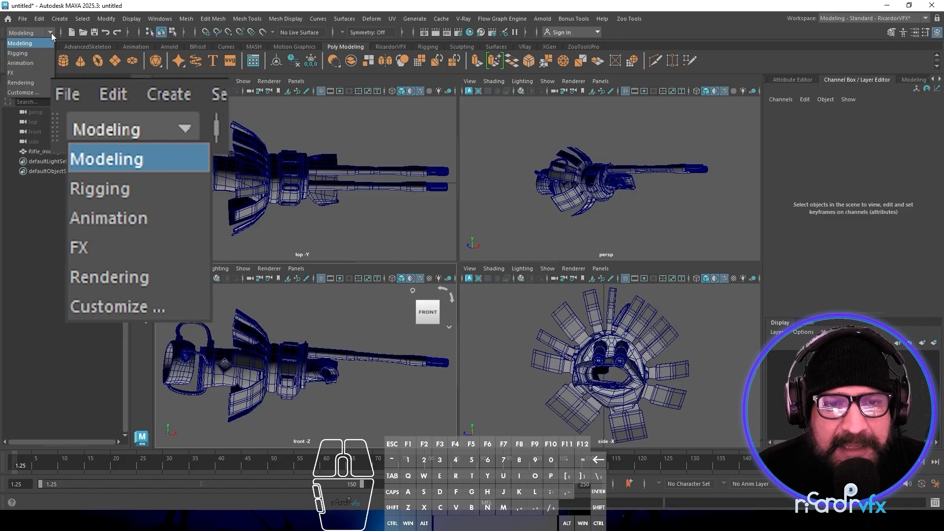
left_click(51, 34)
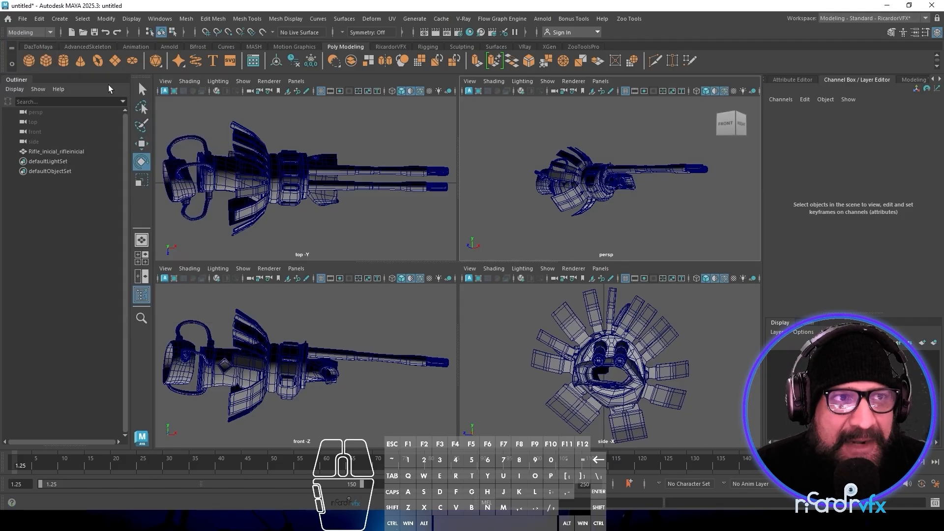
Switch the menu set to Rigging and to Animation in turn.
left_click(41, 34)
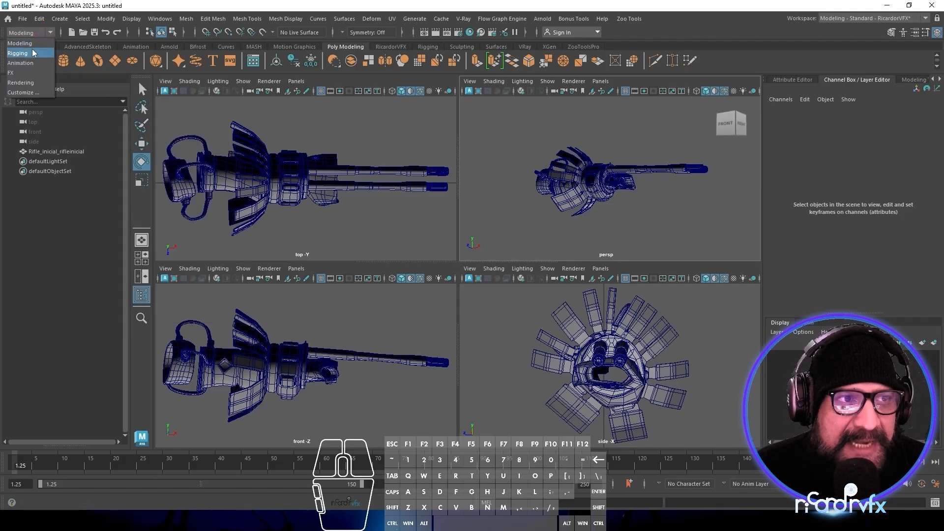
left_click(30, 50)
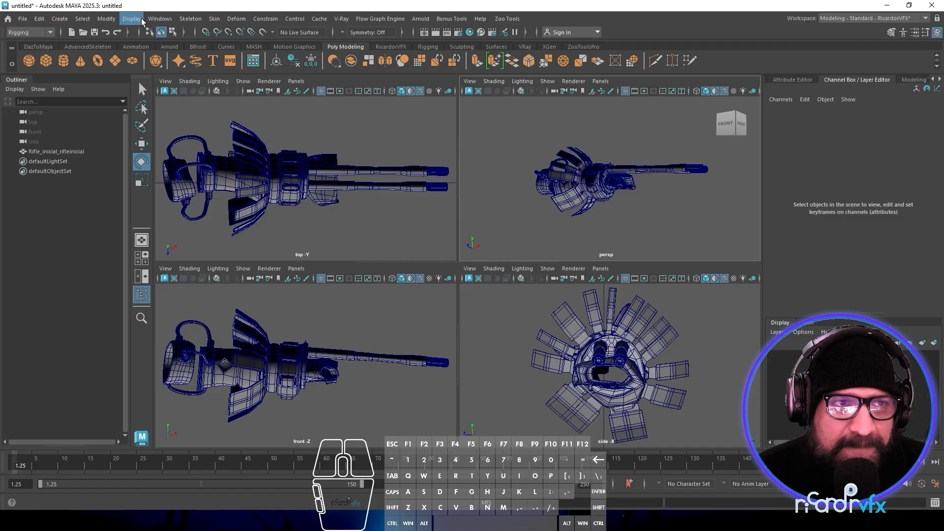
left_click(51, 33)
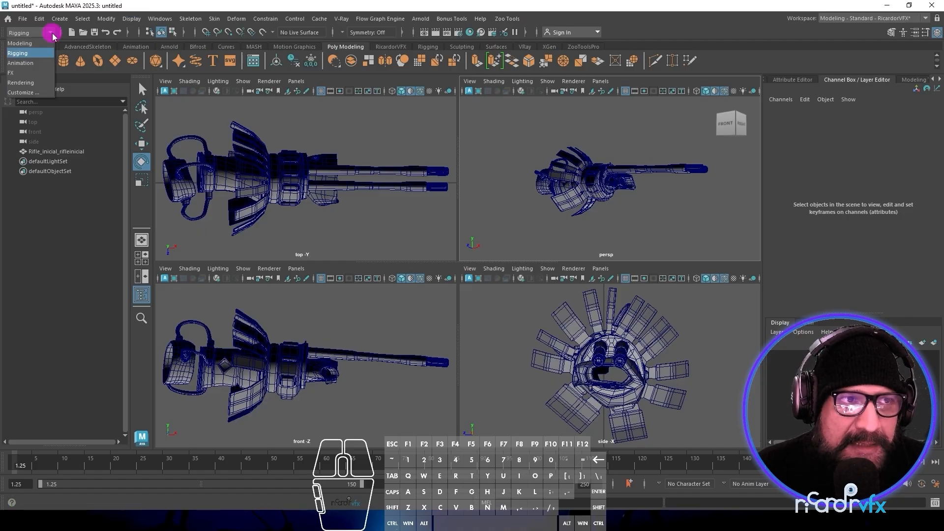
left_click(21, 63)
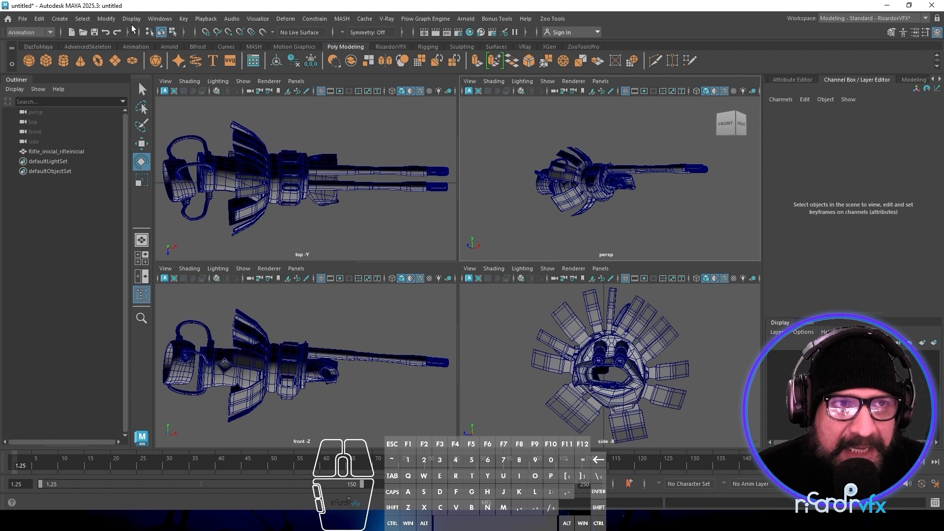
Switch the menu set to FX and close the list of menu sets.
left_click(52, 32)
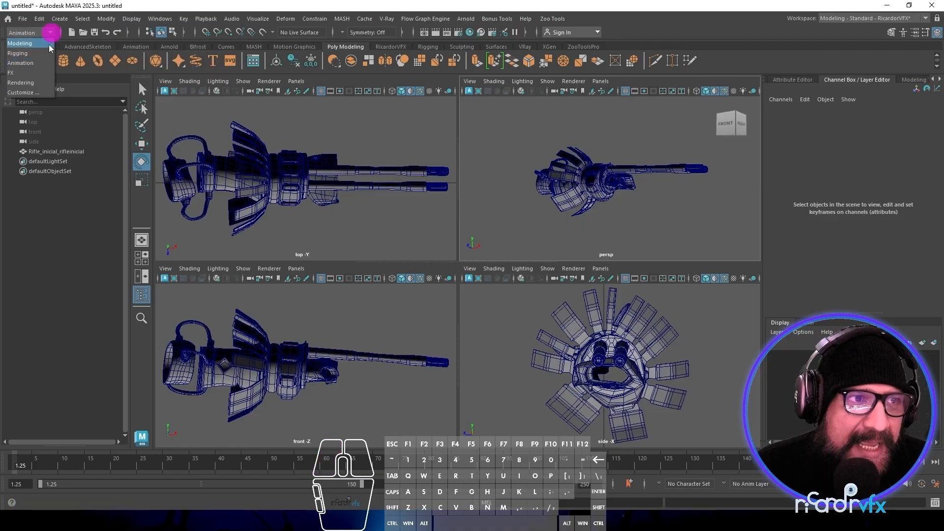
left_click(34, 73)
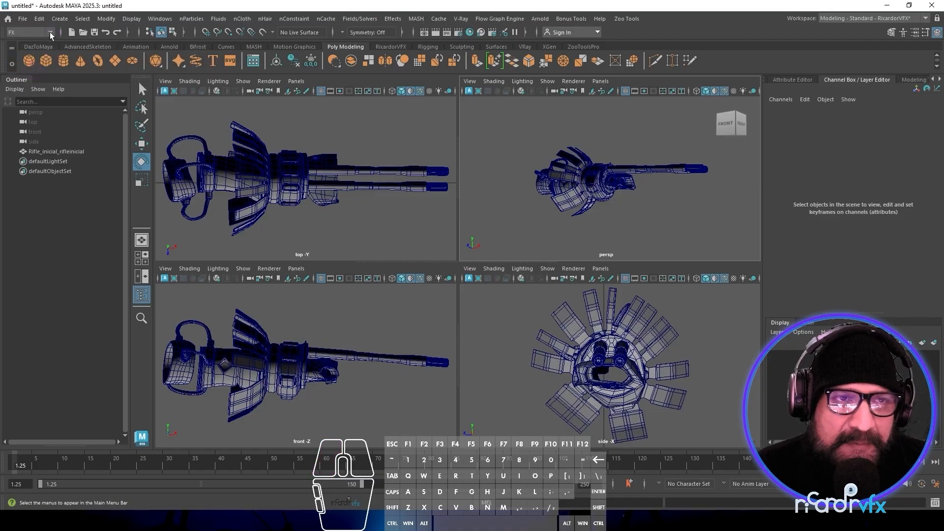
left_click(51, 32)
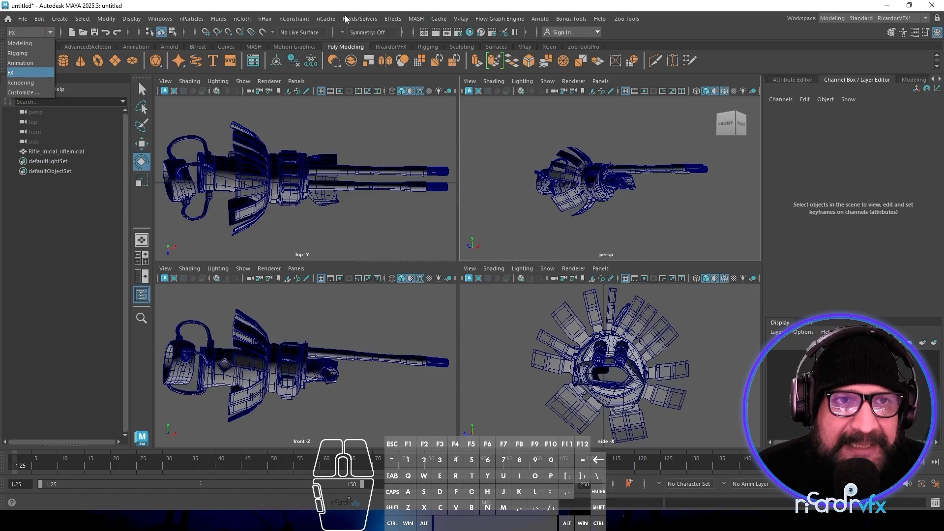
left_click(482, 9)
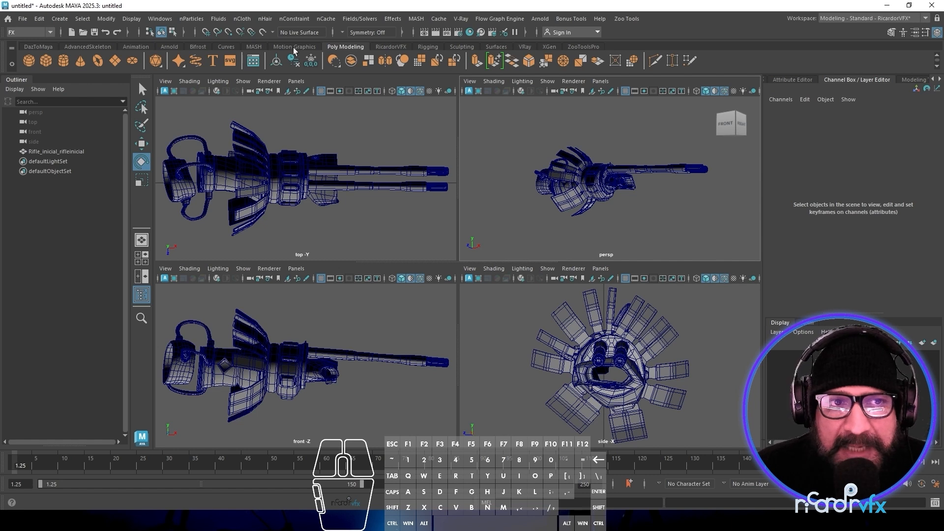
Browse through the DazToMaya, Motion Graphics and Poly Modeling shelves, ending on the custom RicardorVFX shelf.
scroll(290, 46, "up", 8)
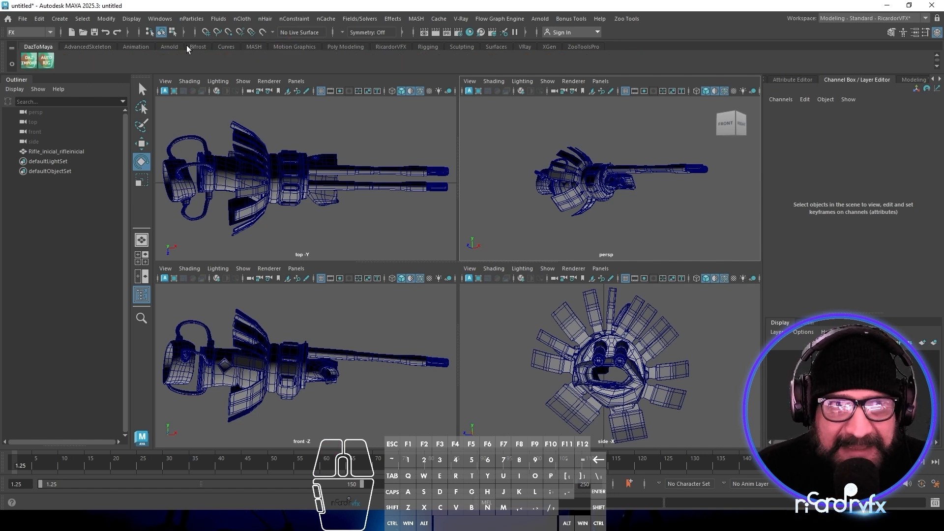
left_click(281, 46)
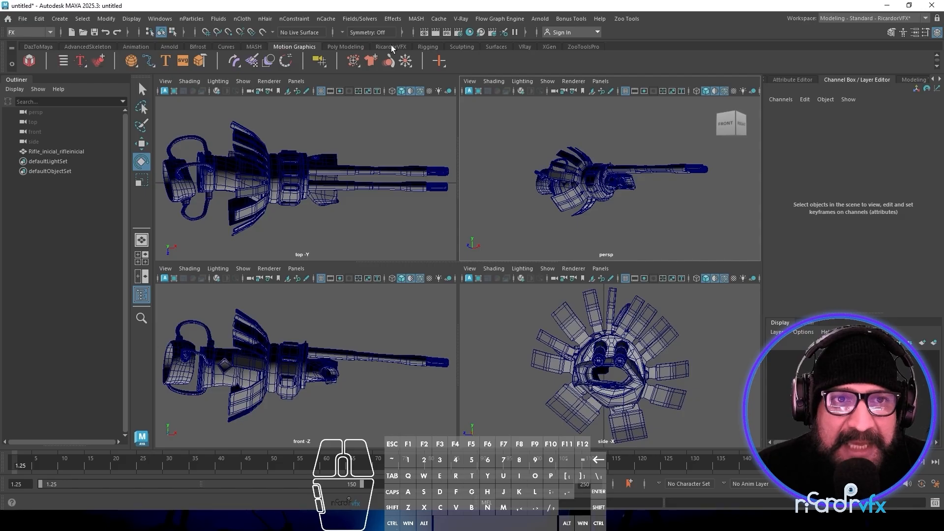
left_click(355, 45)
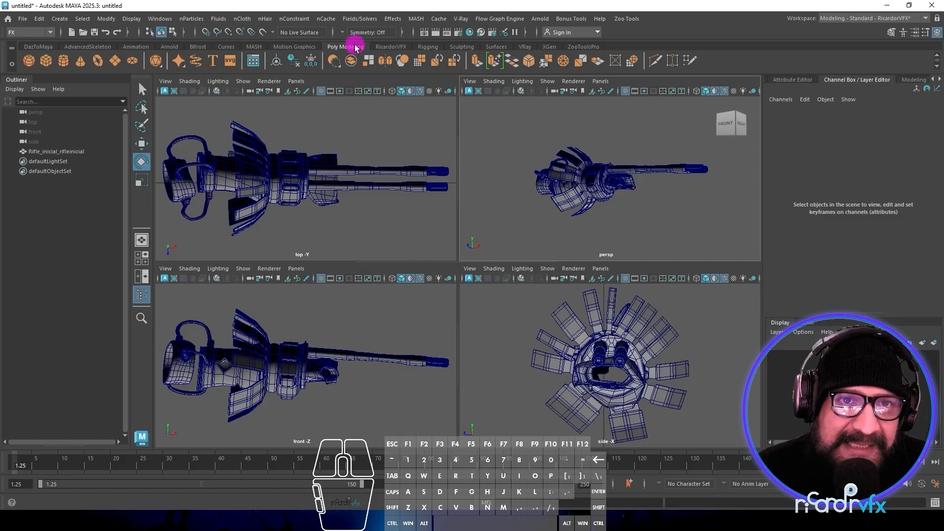
left_click(392, 46)
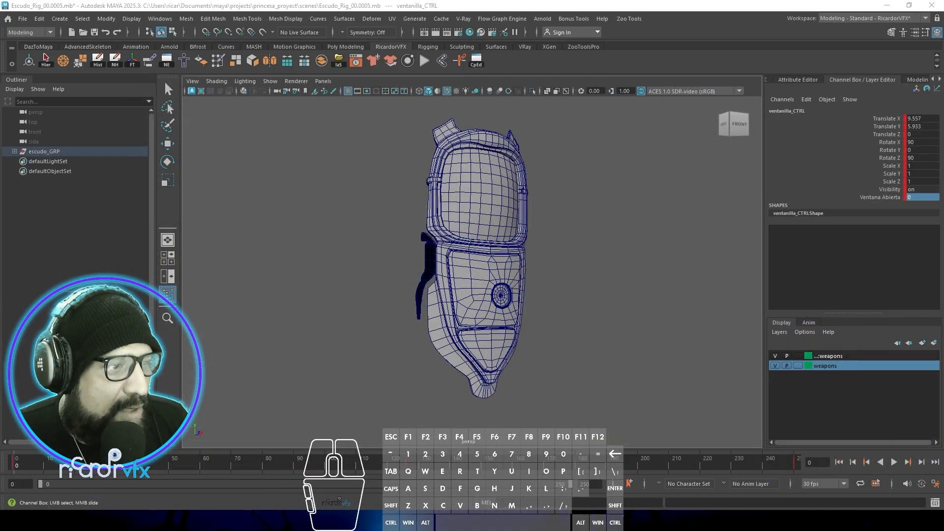
Set the time slider's playback speed to Real-time in the shield rig scene.
right_click(686, 463)
mouse_move(718, 377)
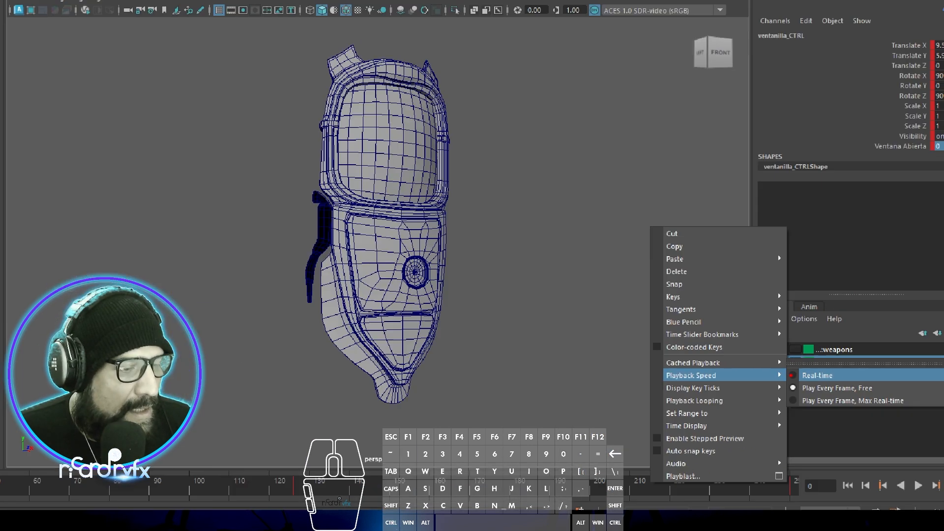
left_click(792, 376)
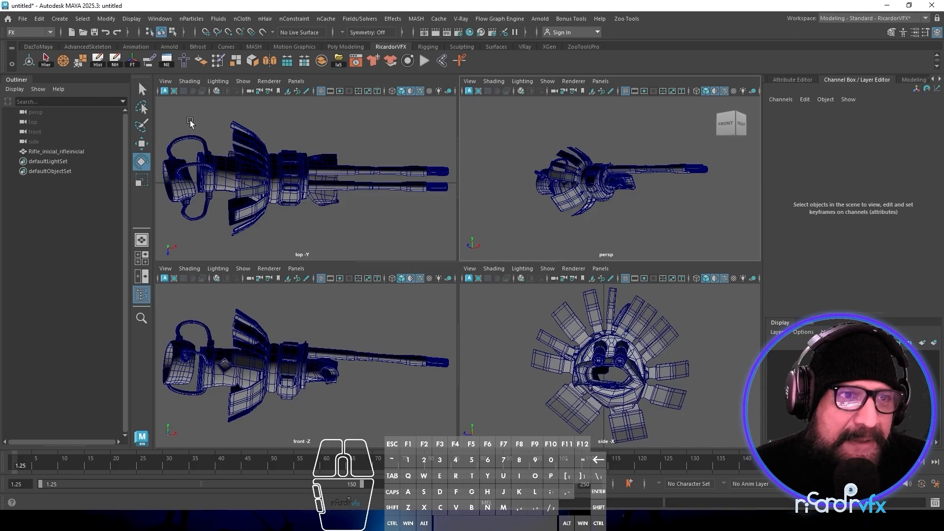
Activate the Select tool and select the rifle mesh in the top view.
key("q")
left_click(301, 184)
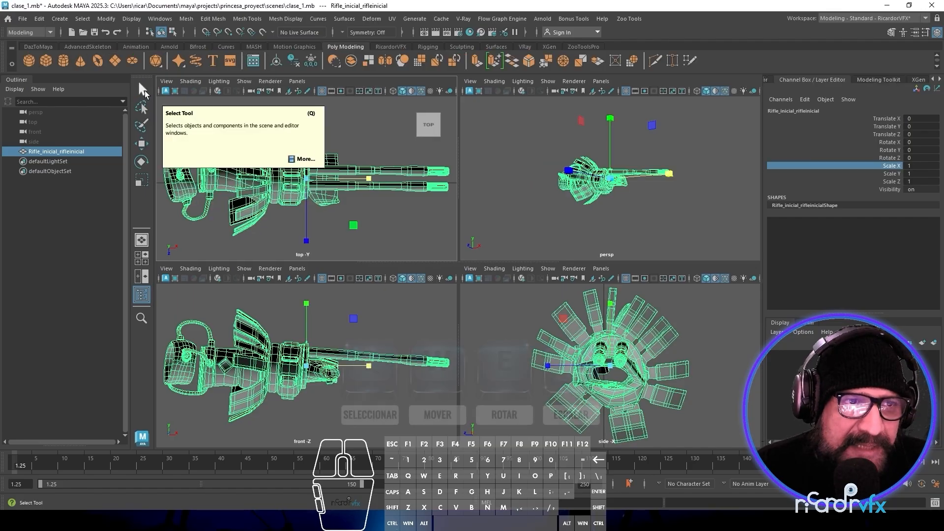
key("q")
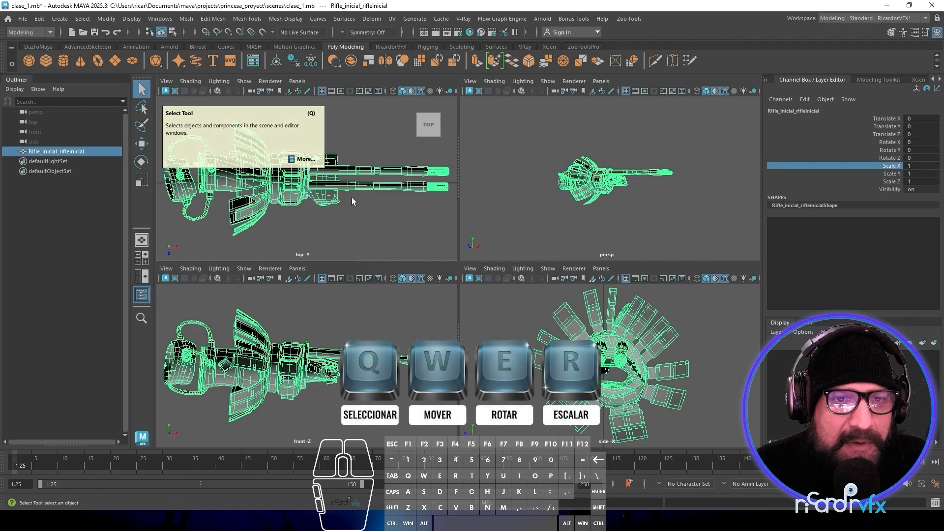
left_click(312, 188)
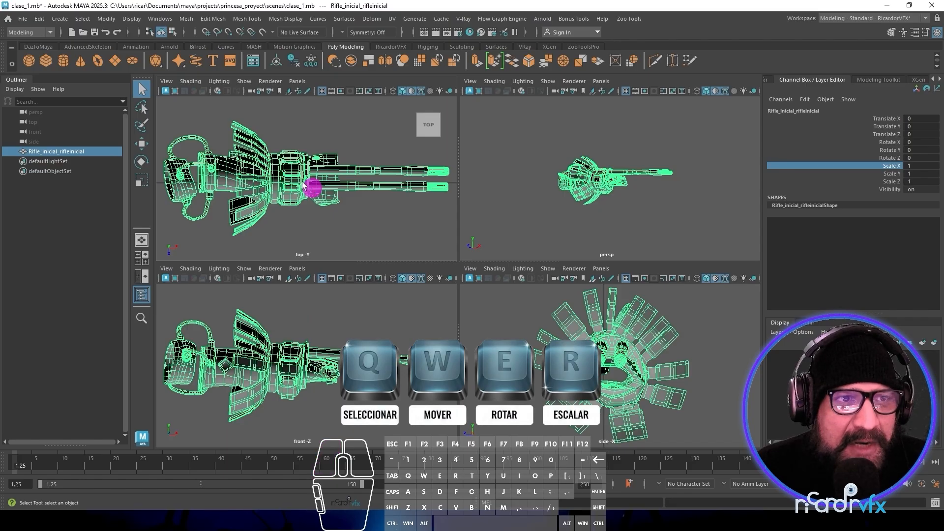
Cycle through the Move, Rotate and Scale tools on the selected rifle, leaving the Scale tool active.
left_click(142, 144)
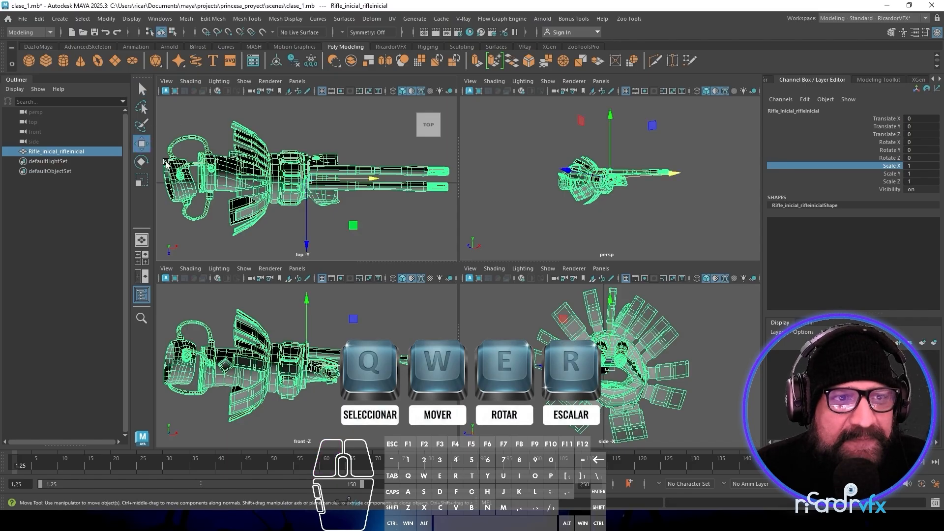
left_click(141, 162)
left_click(141, 181)
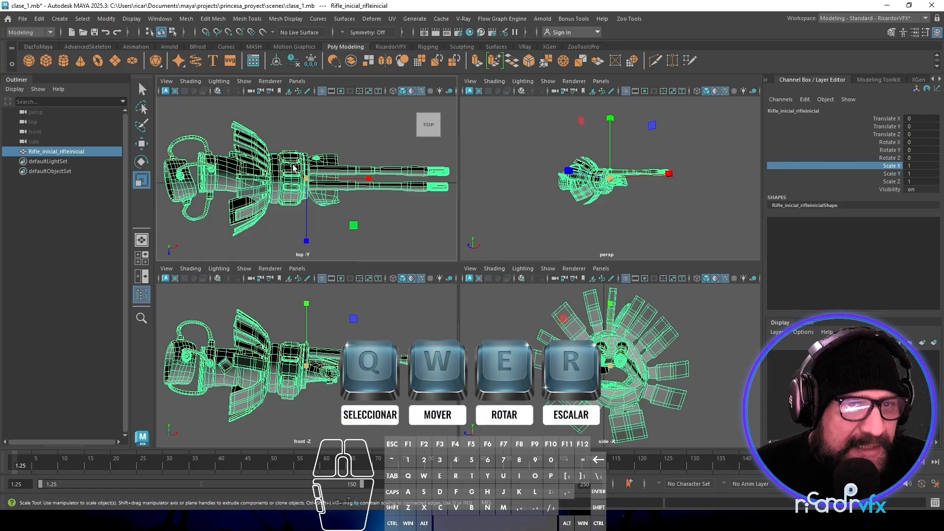
key("e")
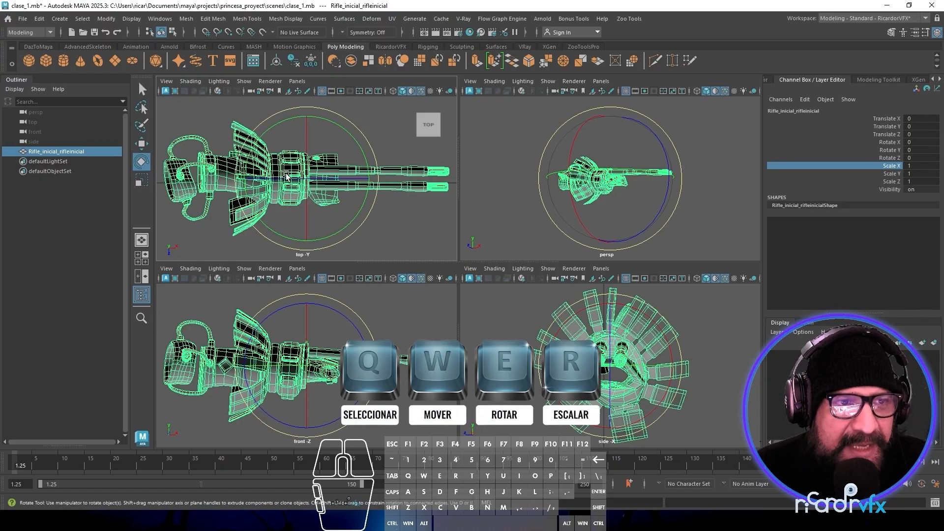
key("r")
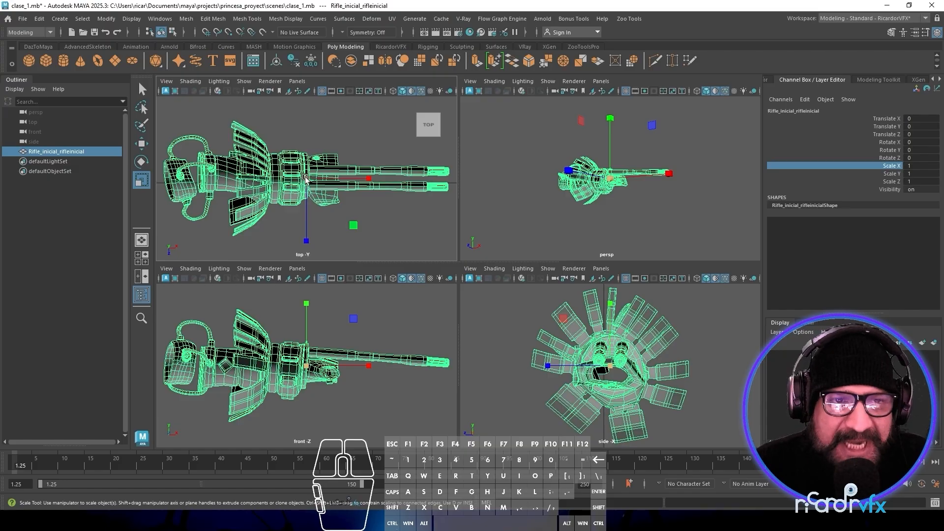
Scale the rifle uniformly, smaller and larger in turn, ending at about 1.732 on X, Y and Z.
left_click(306, 179)
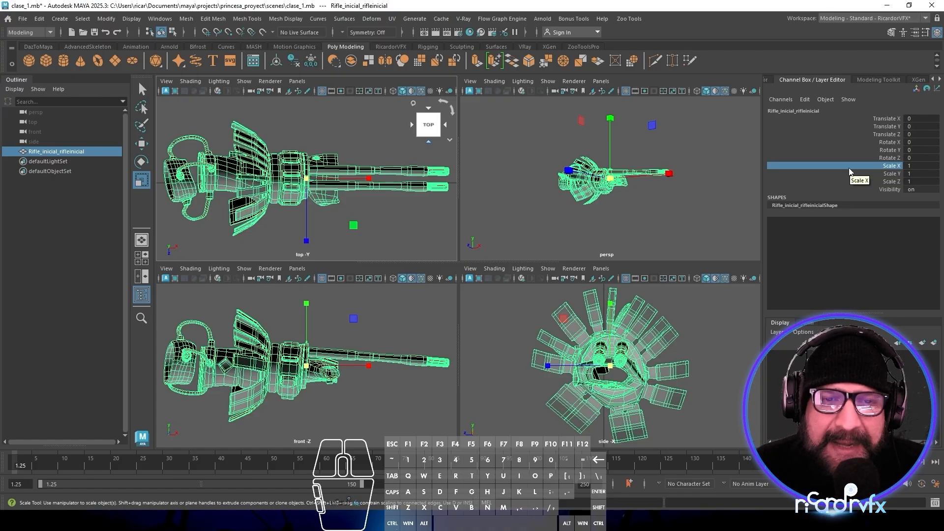
double_click(802, 204)
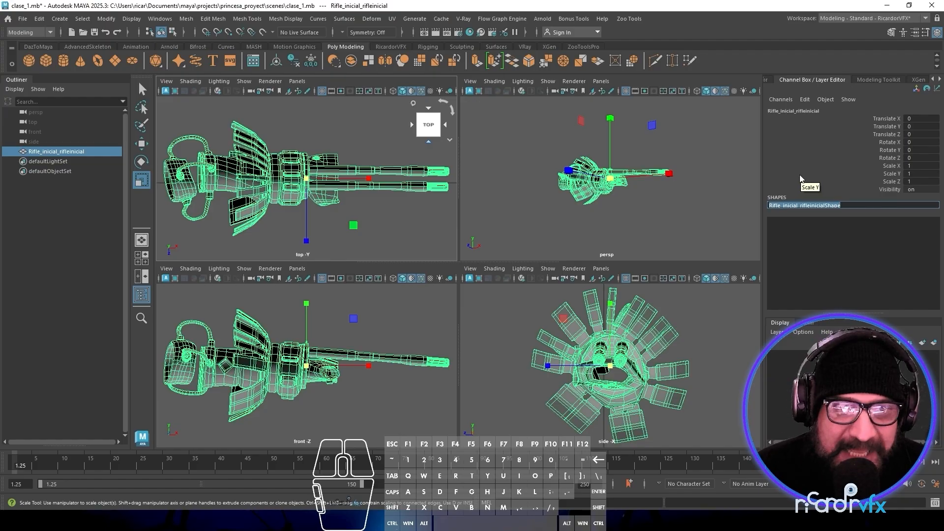
left_click_drag(609, 178, 565, 198)
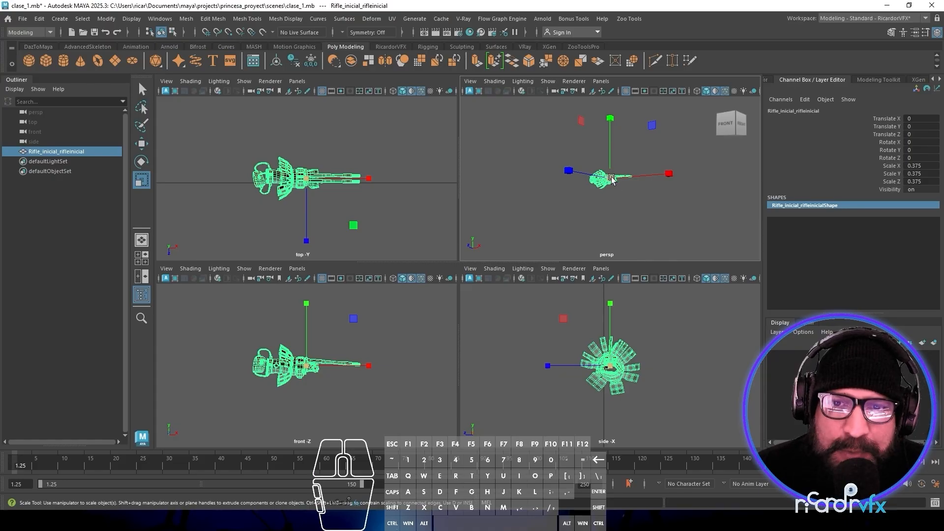
left_click_drag(610, 179, 693, 141)
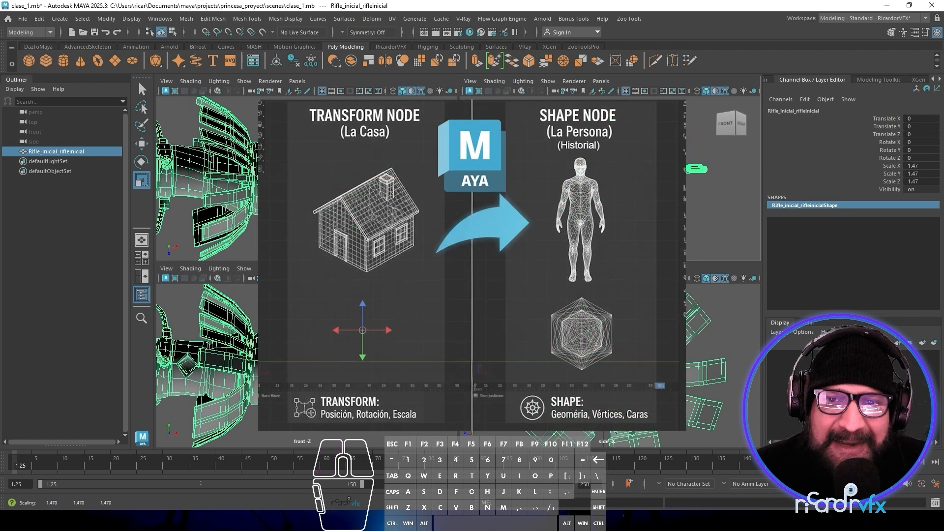
left_click_drag(610, 178, 620, 174)
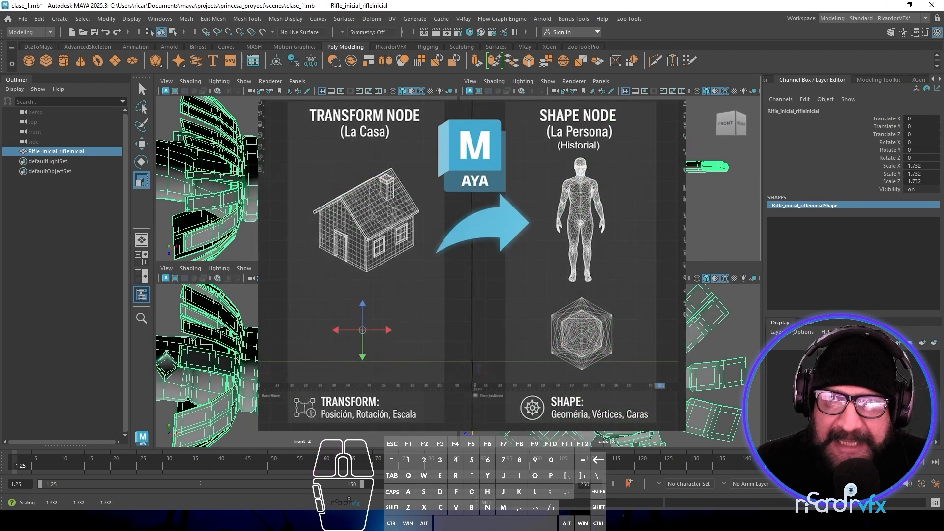
Examine the rifle's transform node name and its Rotate Y channel with the Rotate tool active.
double_click(810, 111)
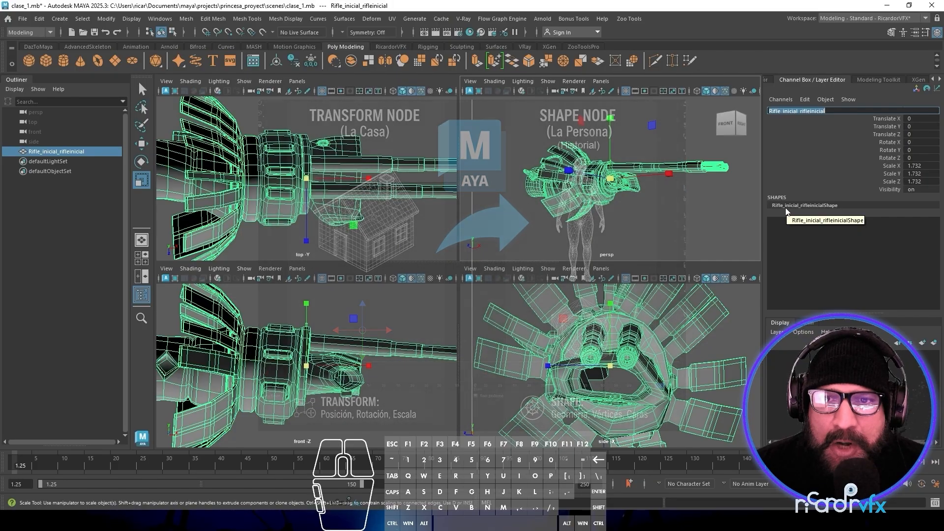
key("e")
left_click(815, 150)
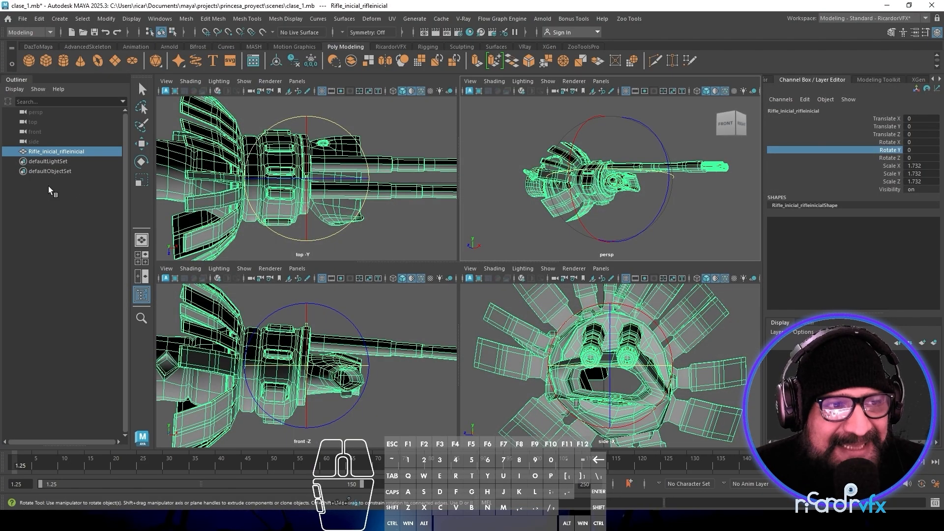
Clear the selection, reselect the rifle in the scene's object list and activate the Scale tool.
left_click(46, 186)
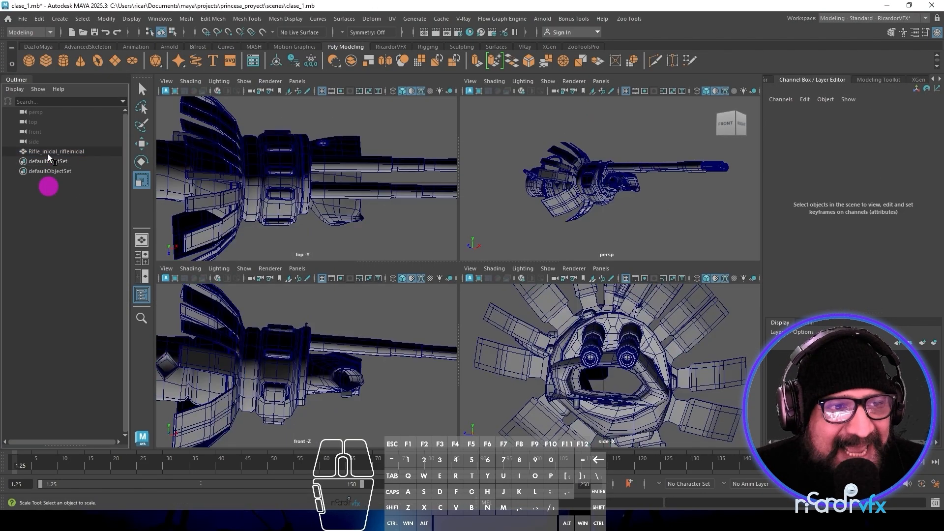
left_click(48, 152)
key("r")
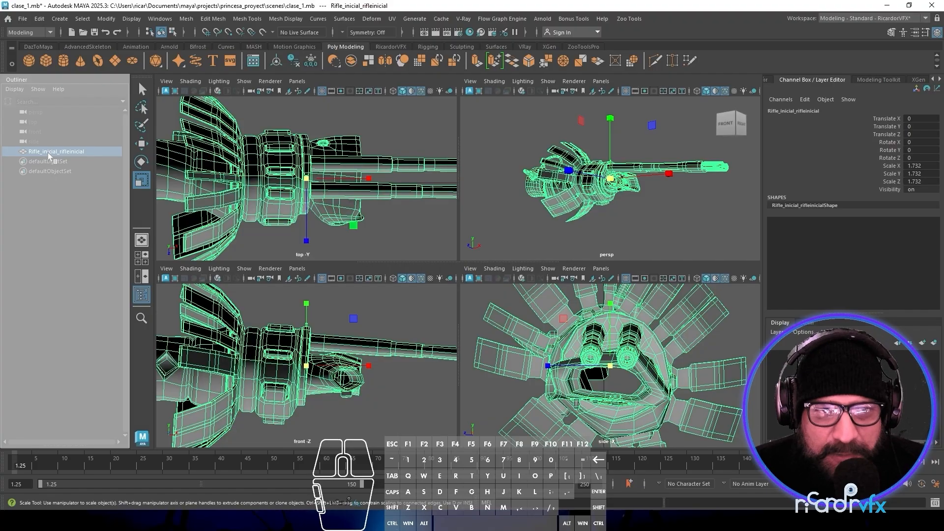
Create a default polygon sphere and reselect the rifle to compare their shape and input nodes.
left_click(30, 60)
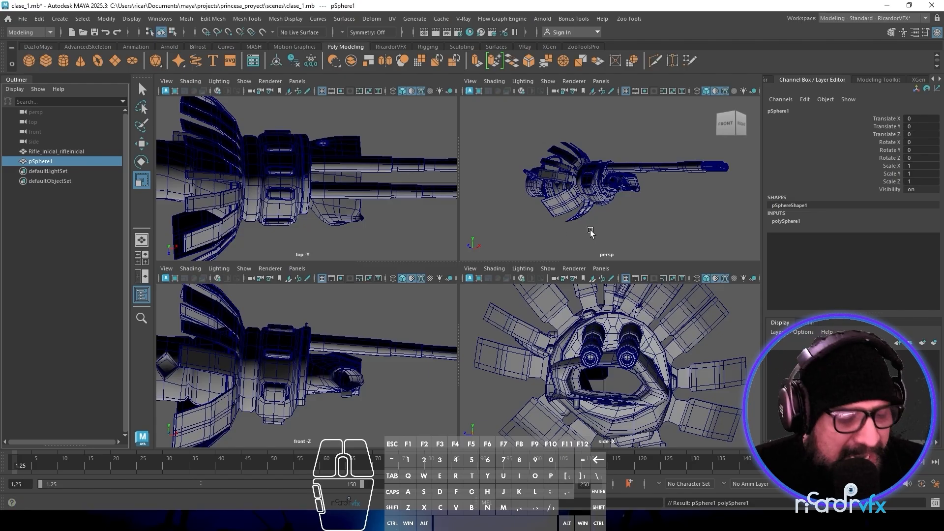
left_click(45, 153)
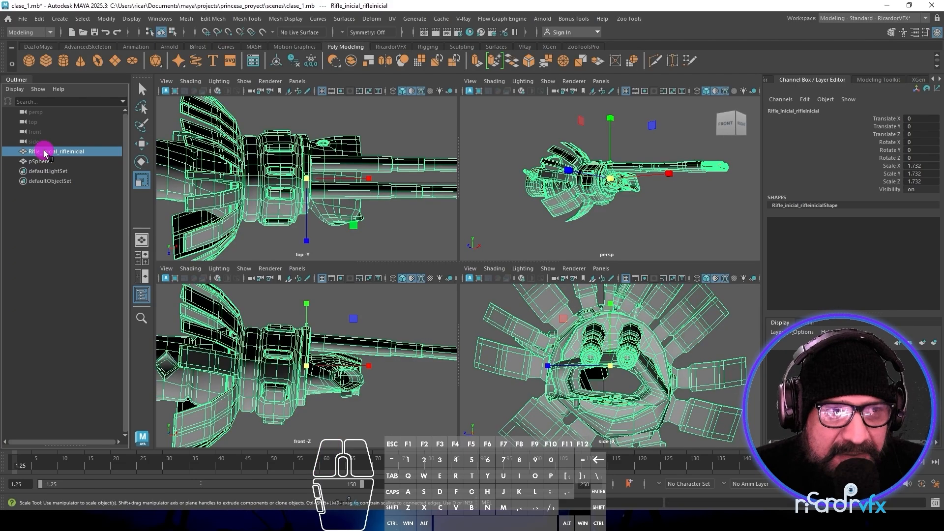
Scale the sphere uniformly to about 93.843 and frame it together with the rifle in the perspective view.
left_click(48, 162)
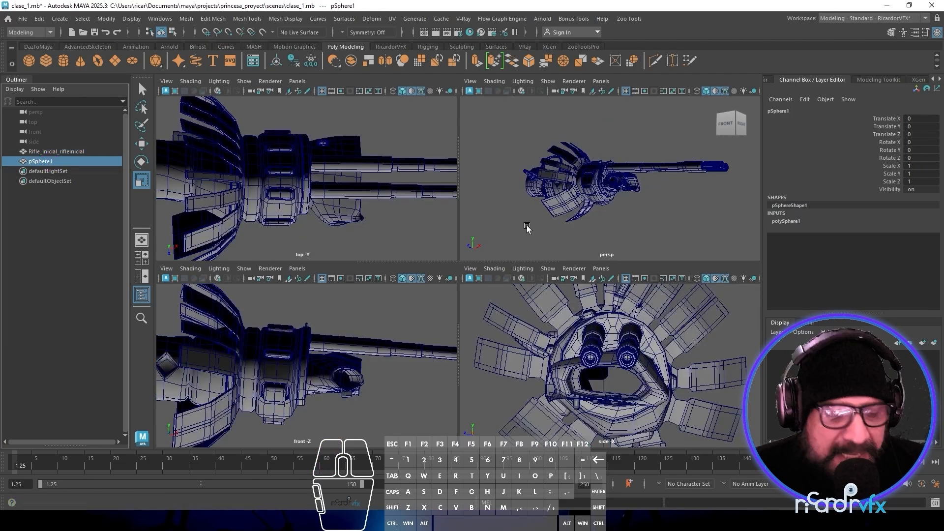
key("f")
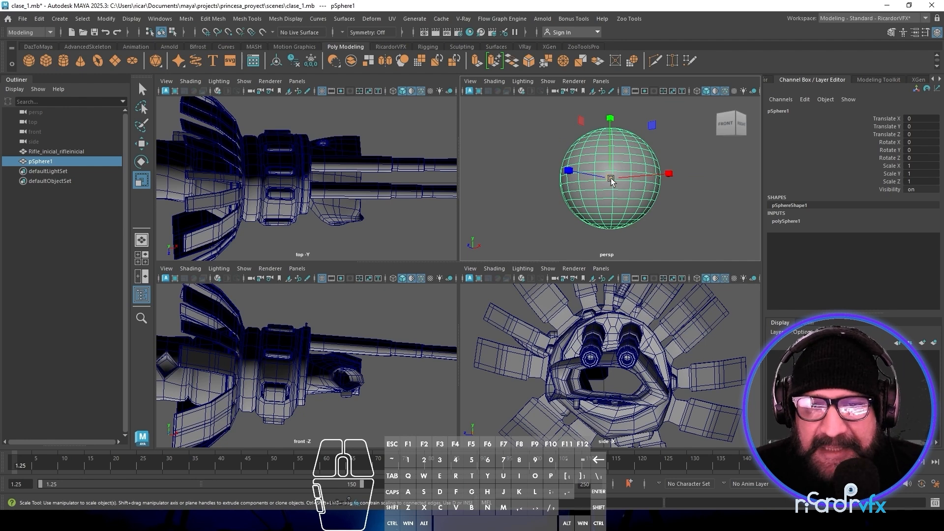
key("ctrl+h")
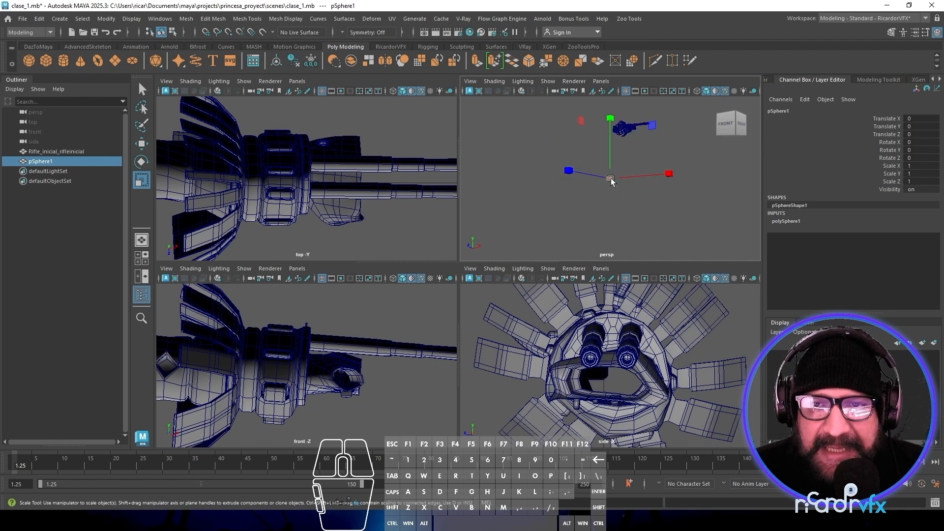
left_click_drag(611, 180, 683, 65)
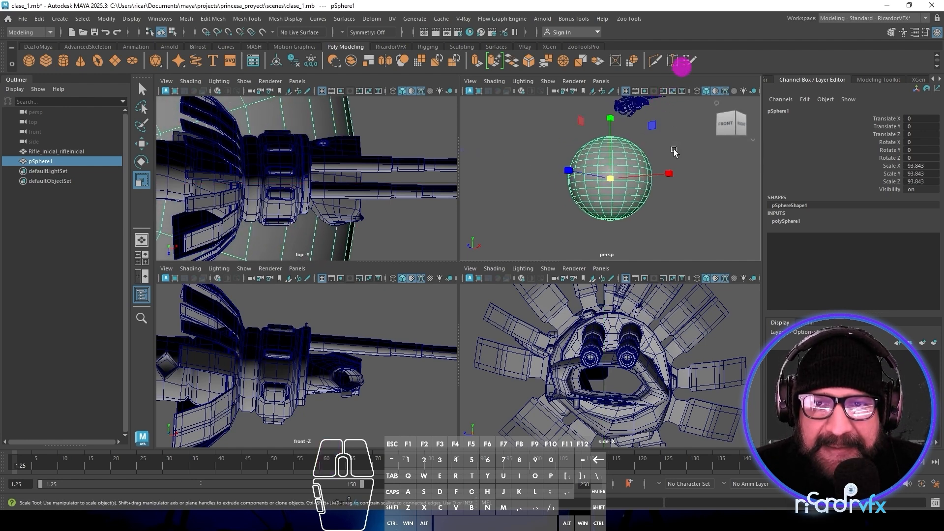
left_click(631, 105, "shift")
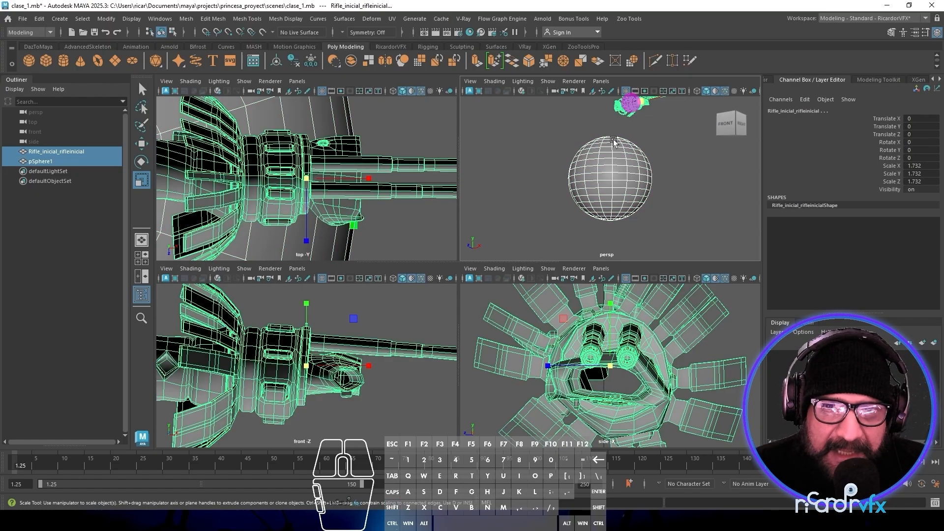
key("f")
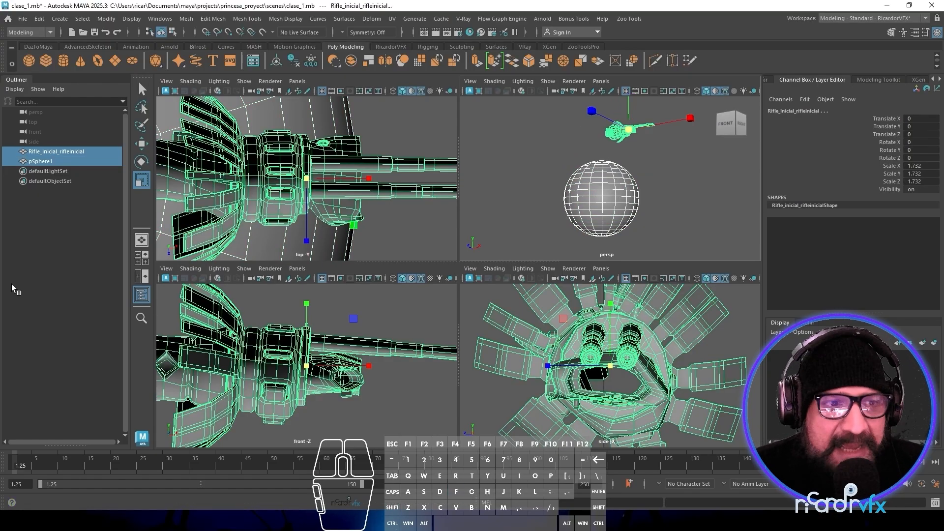
Try the single, four-view and front/perspective layouts, hide and restore the Outliner, and return to the single perspective view.
left_click(142, 240)
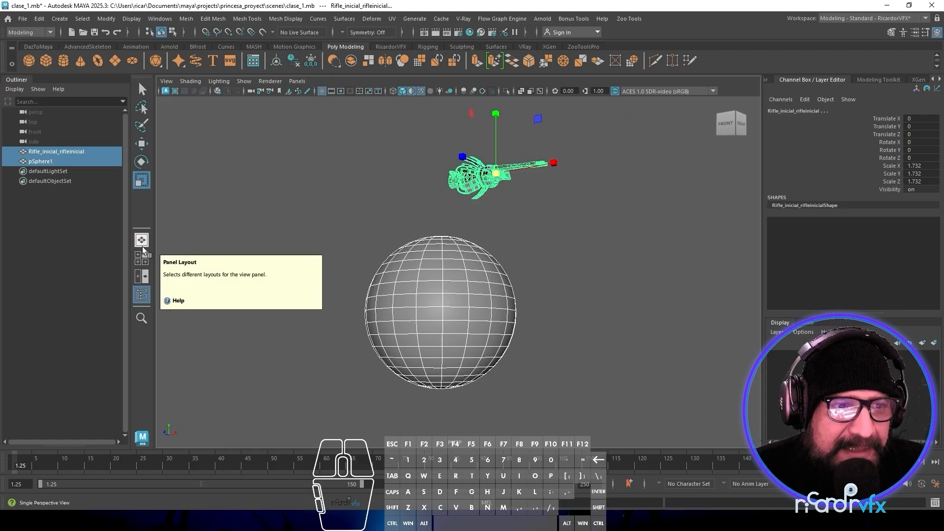
left_click(141, 258)
left_click(139, 277)
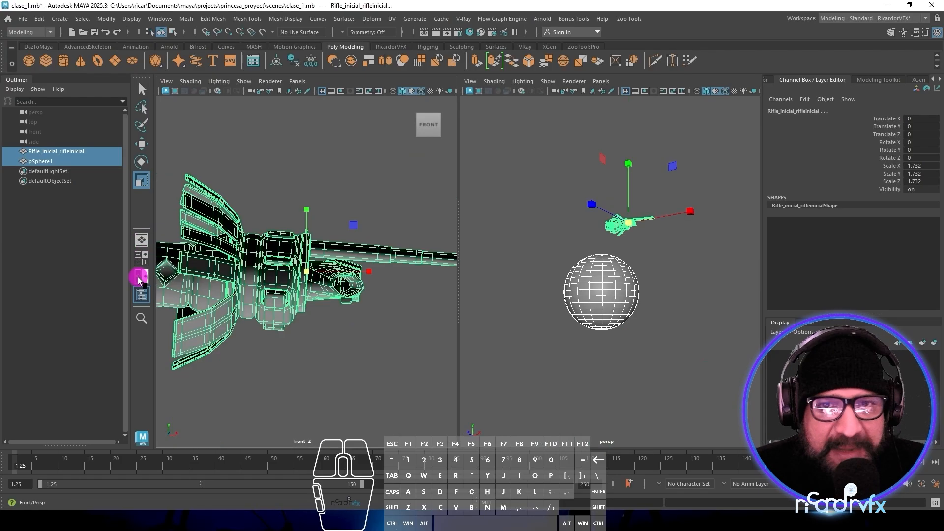
left_click(142, 297)
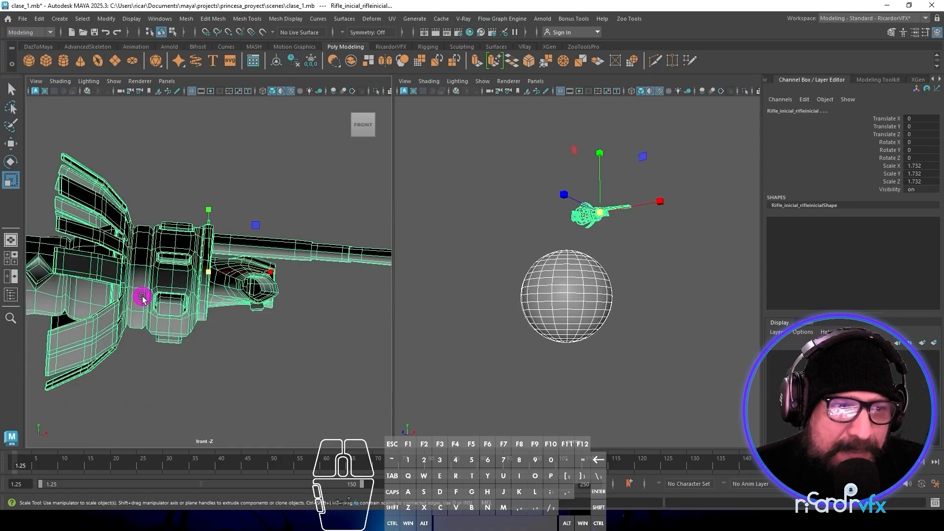
left_click(14, 295)
key("space")
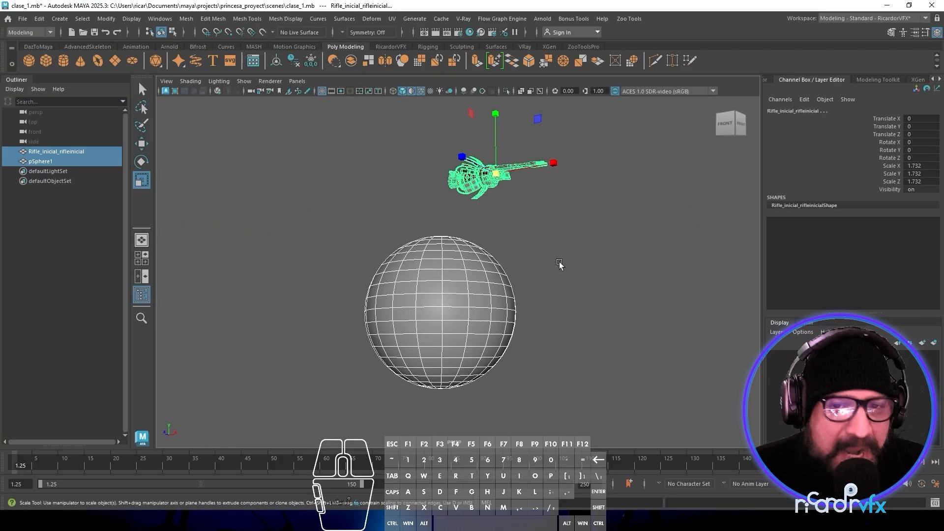
left_click_drag(545, 260, 602, 288, "alt")
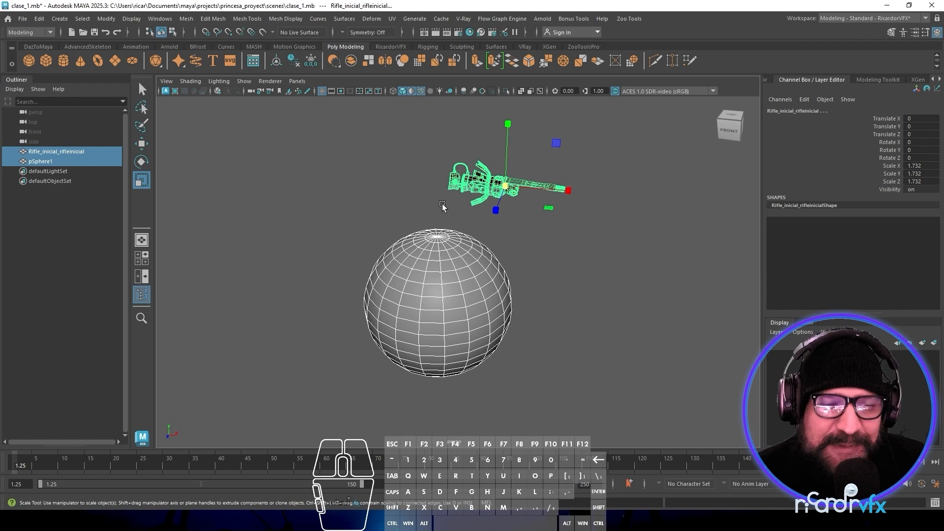
Parent the sphere under the rifle in the Outliner, expand the rifle's hierarchy and select the rifle.
left_click(33, 161)
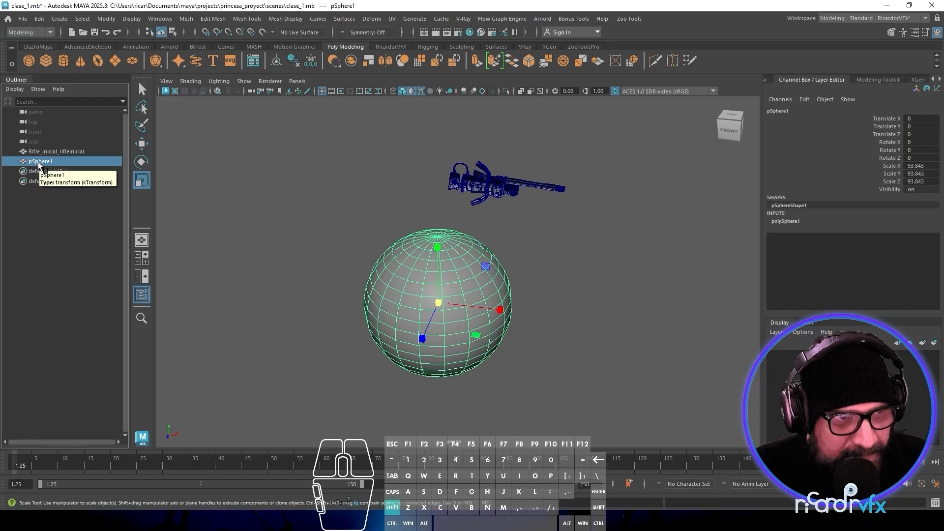
left_click(52, 153, "ctrl+shift")
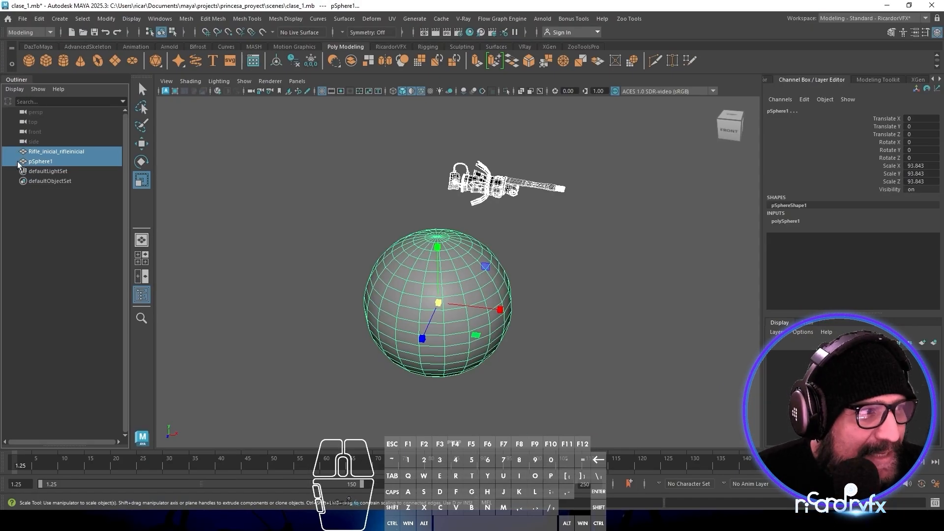
right_click(21, 161)
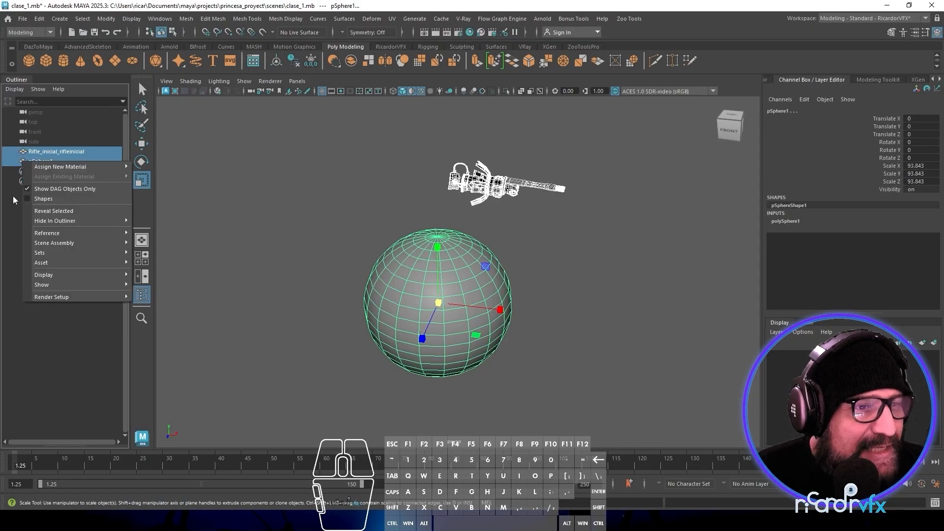
left_click(12, 197)
left_click(35, 161)
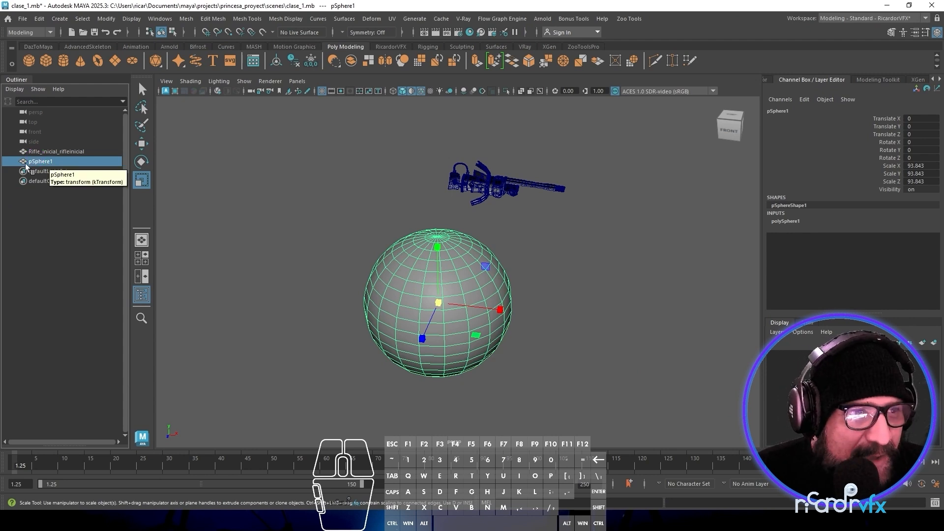
left_click_drag(22, 161, 46, 151, "shift")
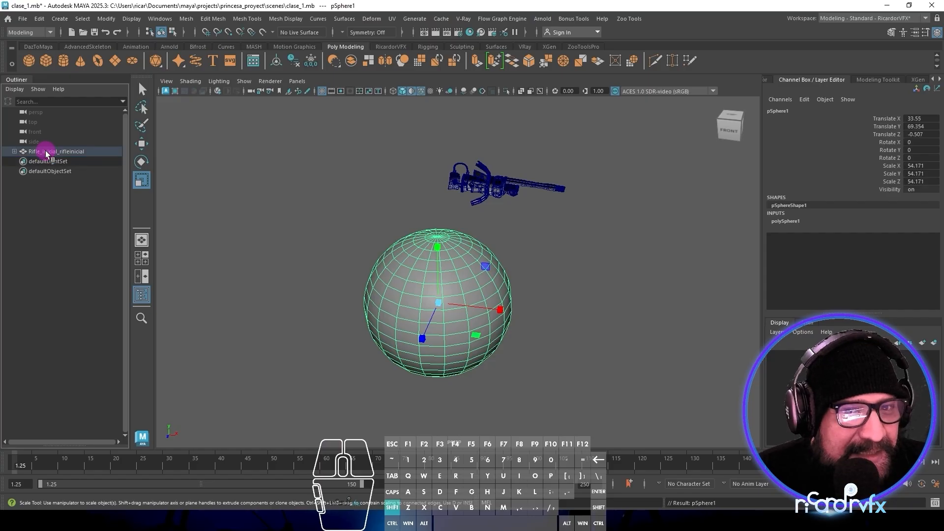
left_click(15, 151)
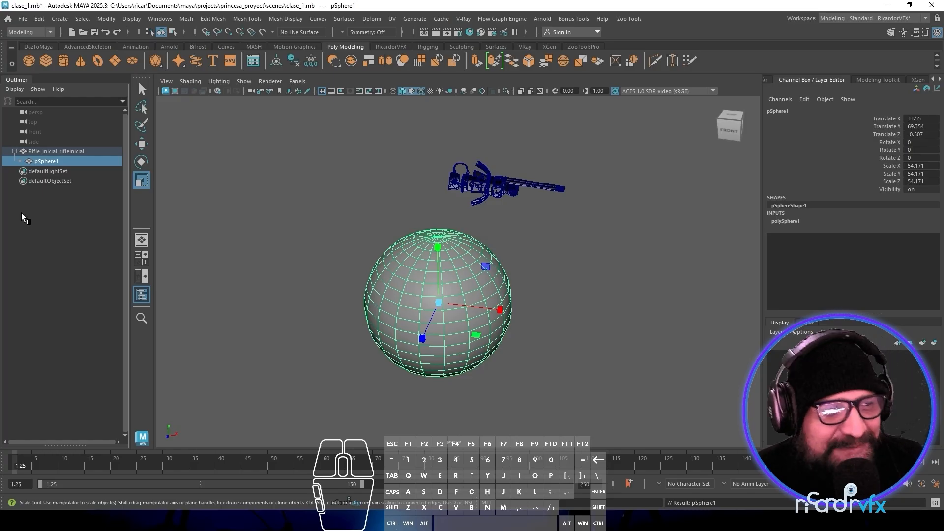
left_click(44, 153)
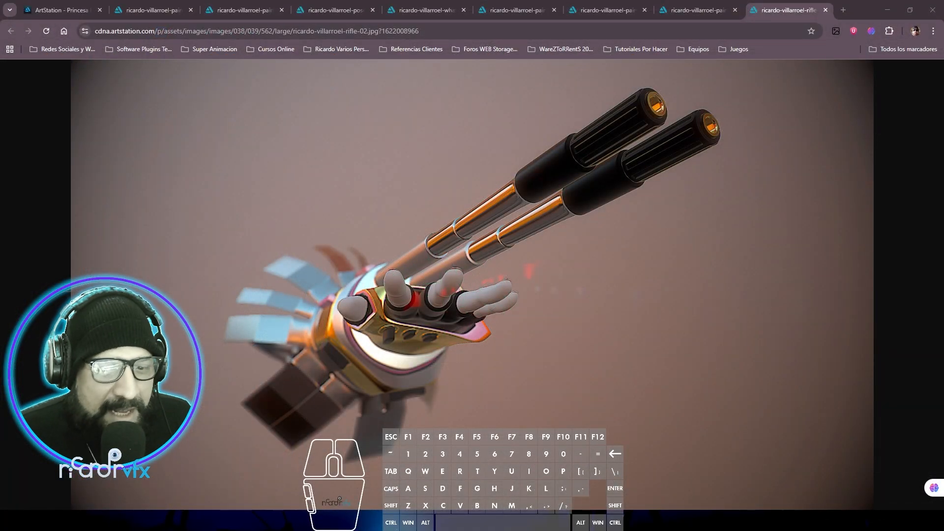
Switch from the rifle reference image to the shield rig scene in Maya and examine the window control's channels.
left_click(461, 520)
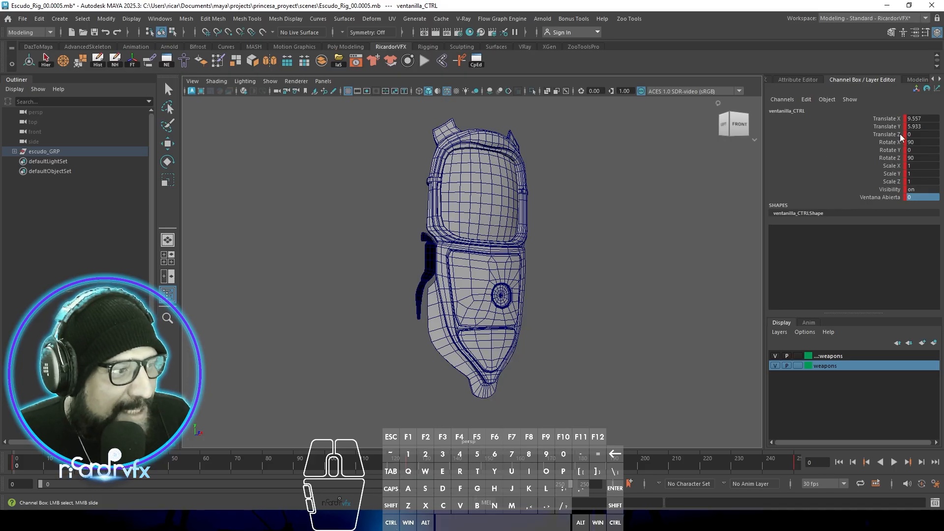
left_click(813, 82)
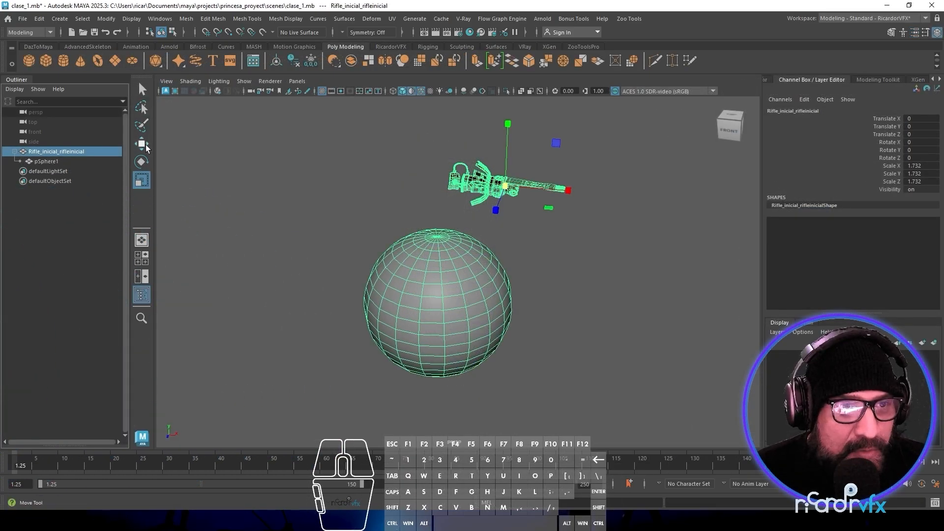
Move the rifle with its child sphere to about -51.977 on X and frame both in the top and front views.
left_click(144, 144)
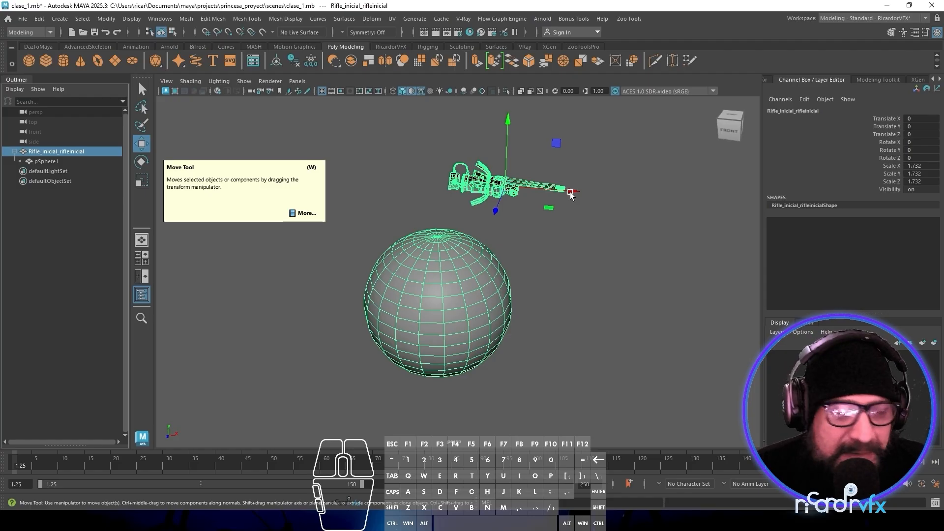
left_click_drag(571, 192, 526, 193)
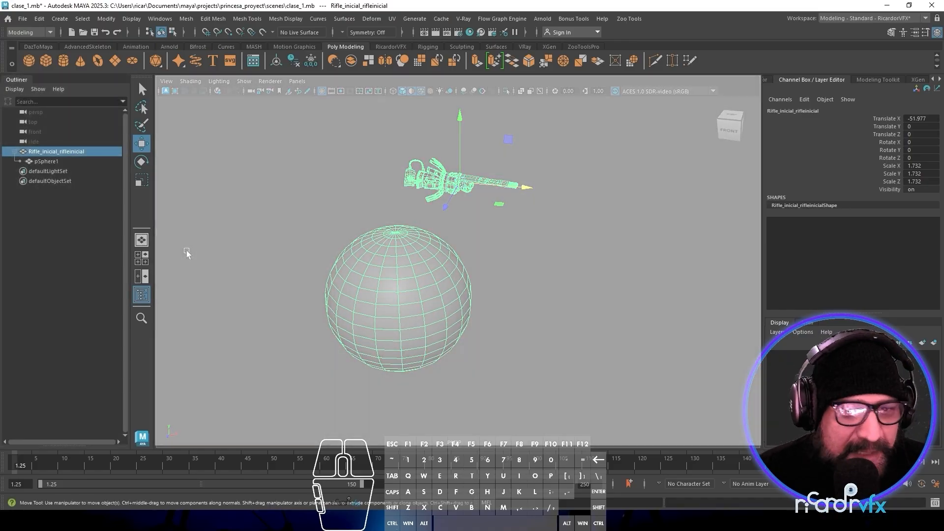
left_click(142, 259)
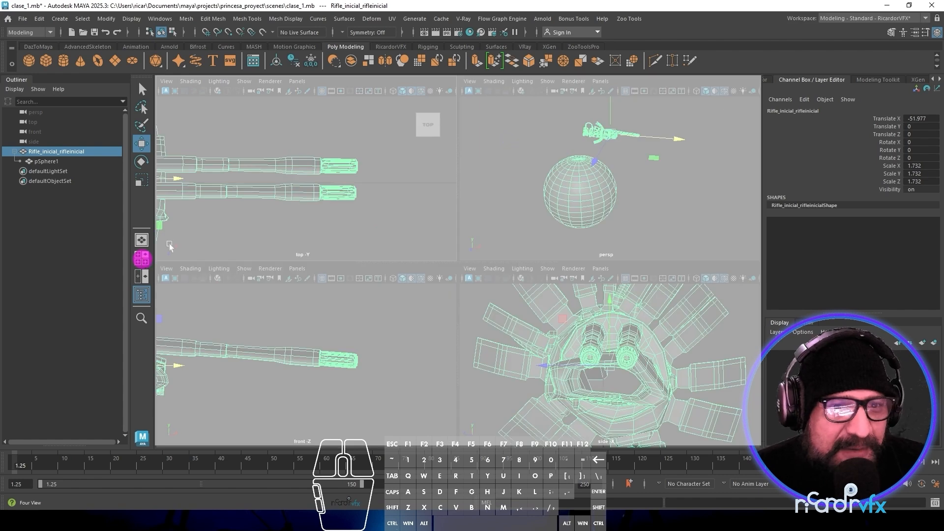
left_click(377, 211)
key("a")
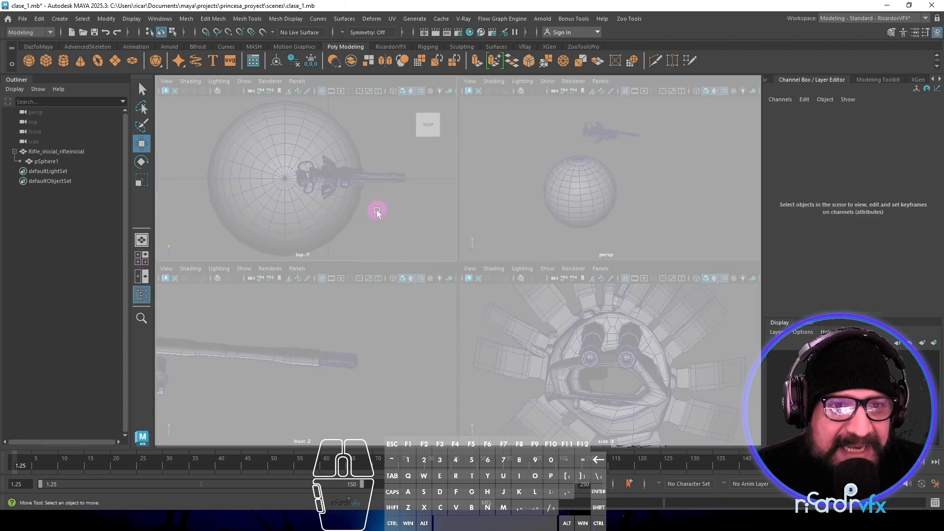
left_click(374, 328)
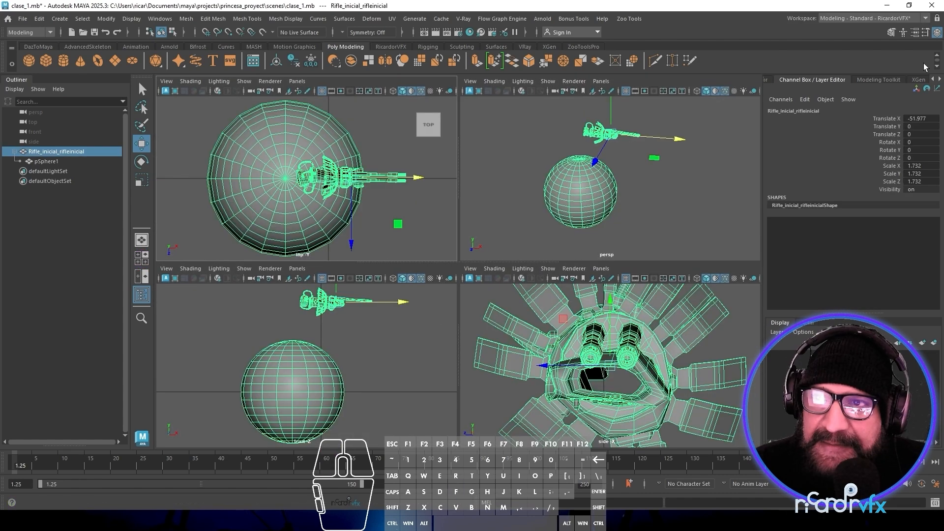
Collapse the Channel Box / Layer Editor panel and expand it again.
left_click(823, 83)
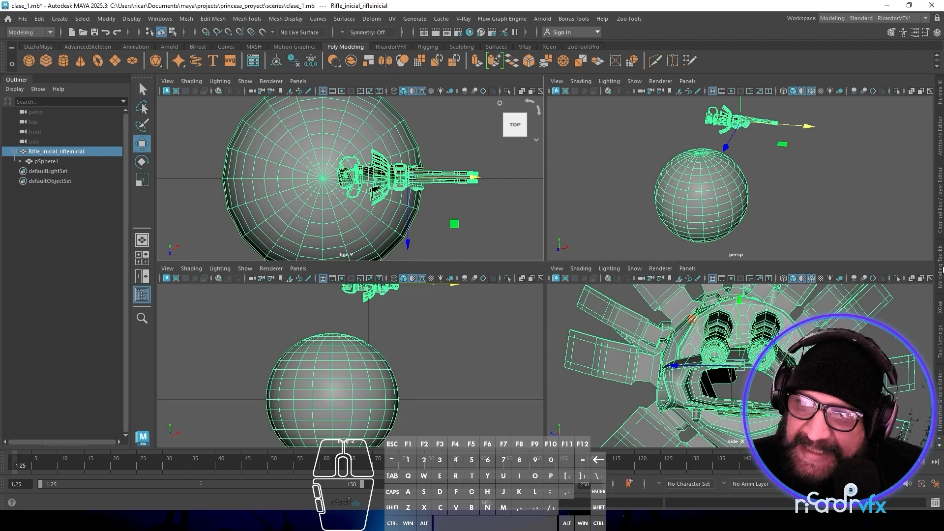
left_click(939, 201)
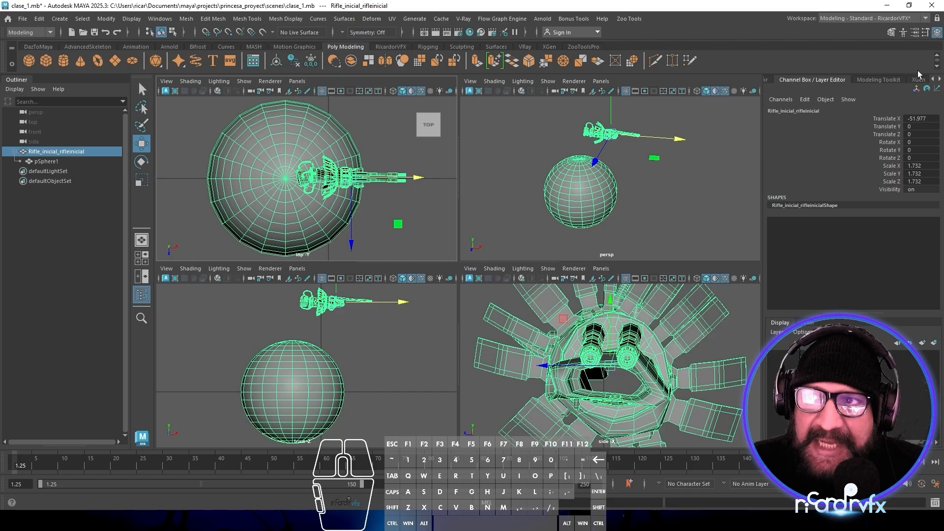
Show the Tool Settings of the Select, Move and Rotate tools in turn.
left_click(143, 91)
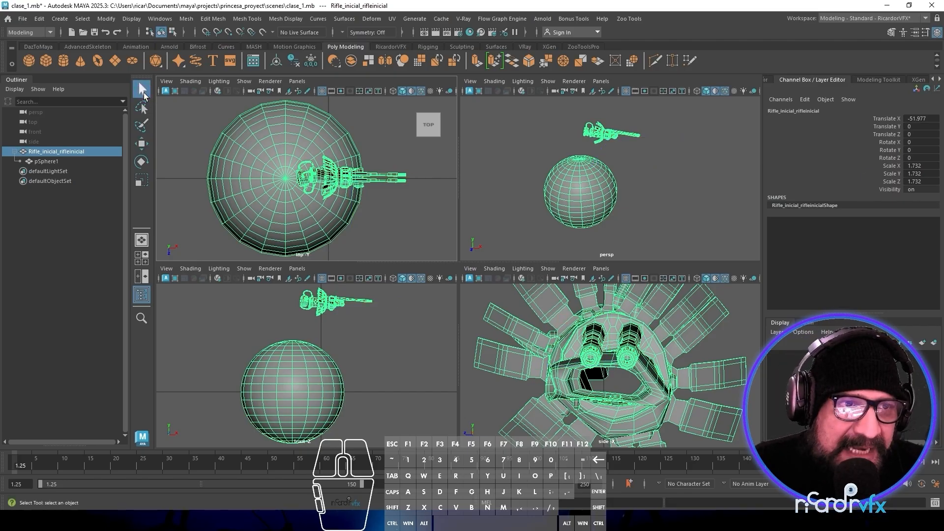
double_click(143, 92)
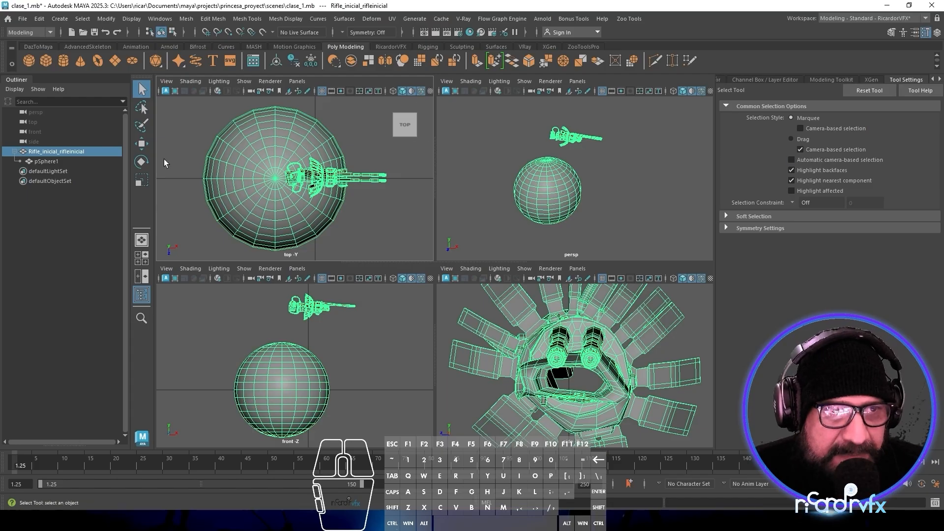
left_click(141, 143)
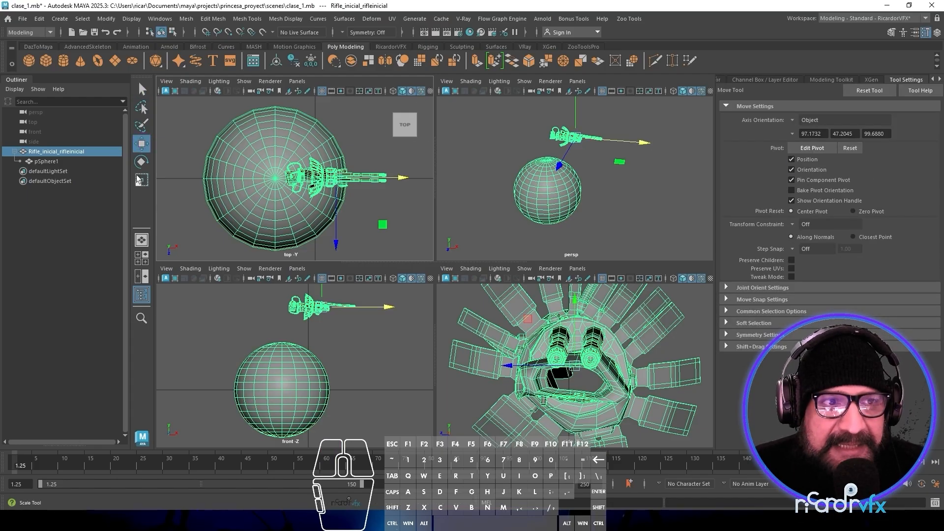
left_click(141, 162)
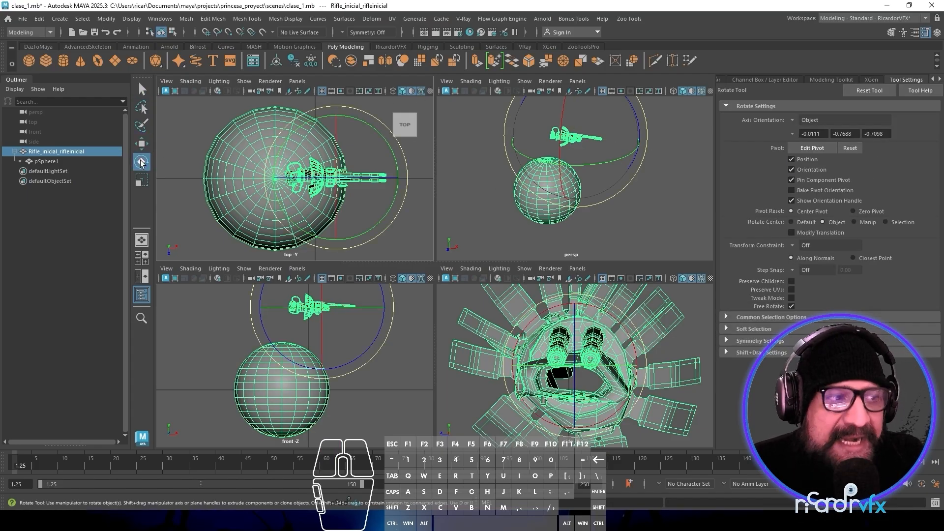
Alternate between the Channel Box and Attribute Editor, and select the sphere to examine its nodes in the Attribute Editor.
left_click(939, 34)
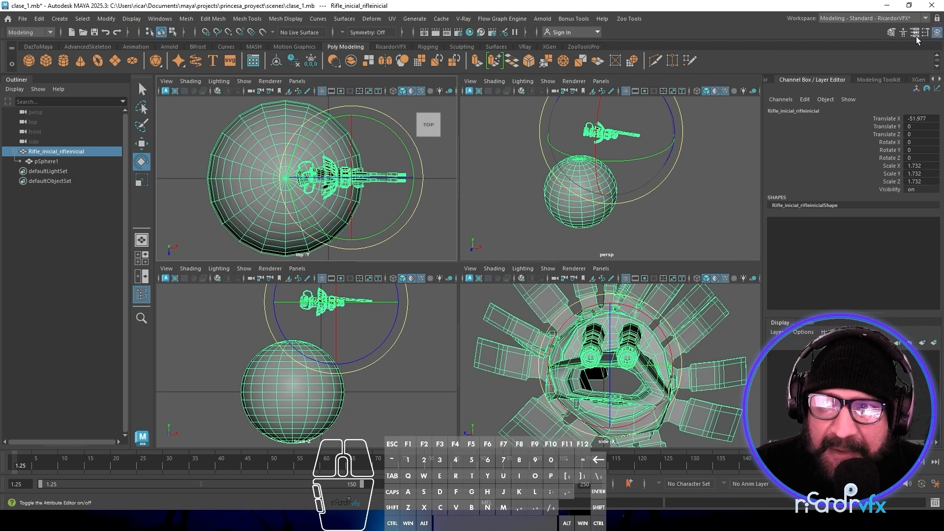
left_click(916, 33)
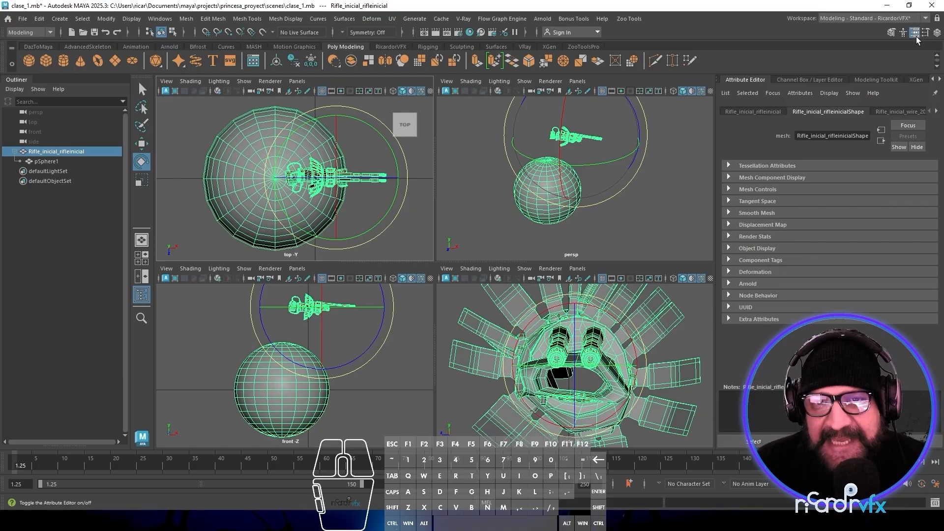
left_click(916, 37)
key("Down")
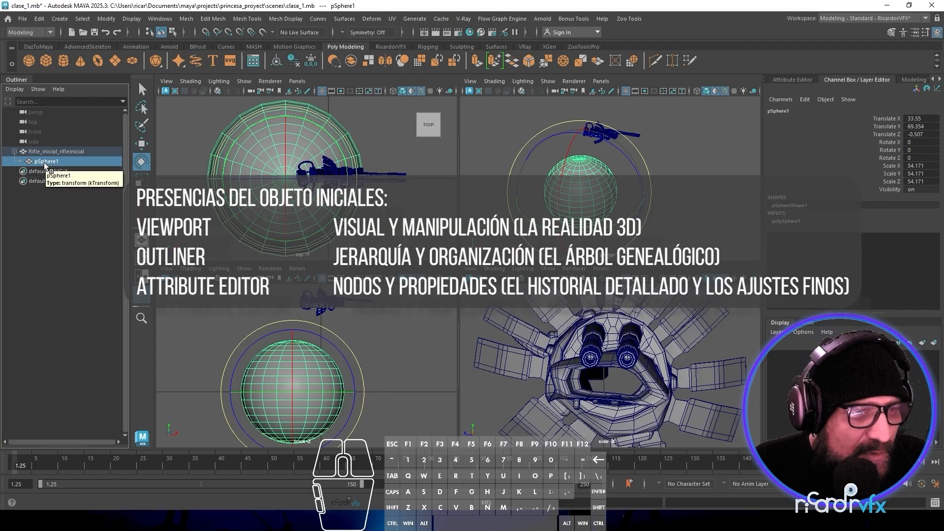
left_click(810, 80)
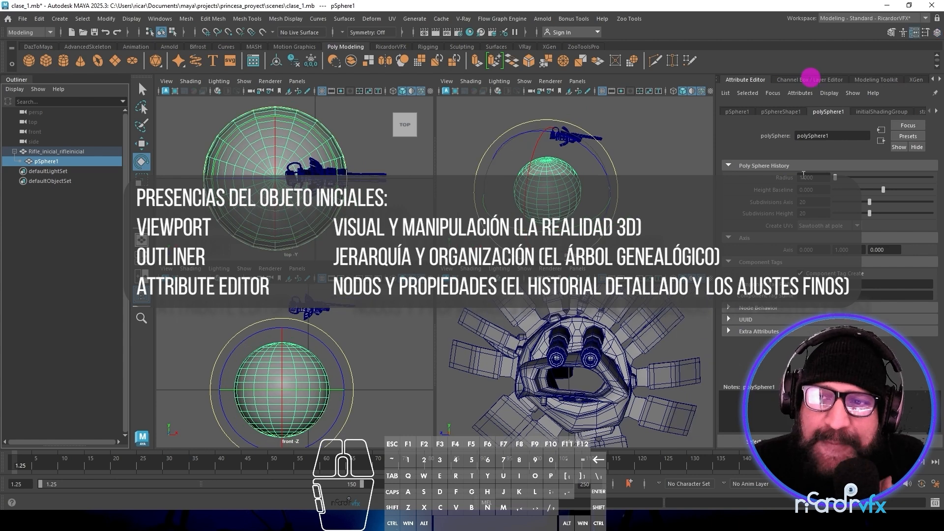
Show the sphere's transform attributes in the Attribute Editor, followed by its channels in the Channel Box.
left_click(737, 112)
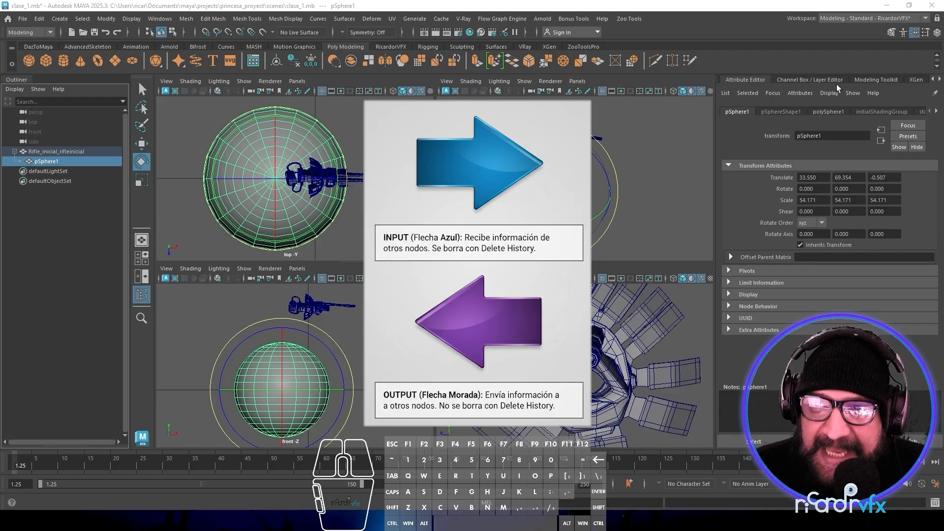
left_click(836, 82)
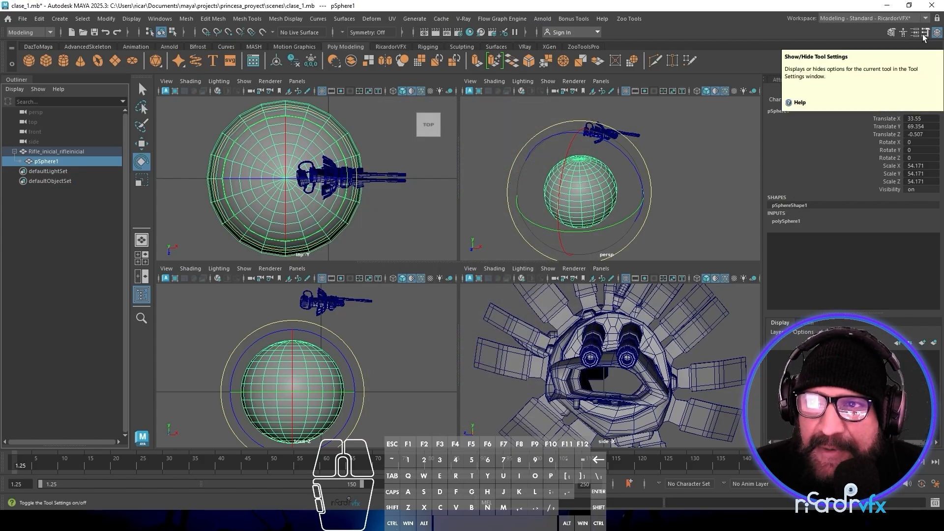
Apply Smooth to the sphere with the Modeling Toolkit and deselect it.
left_click(890, 33)
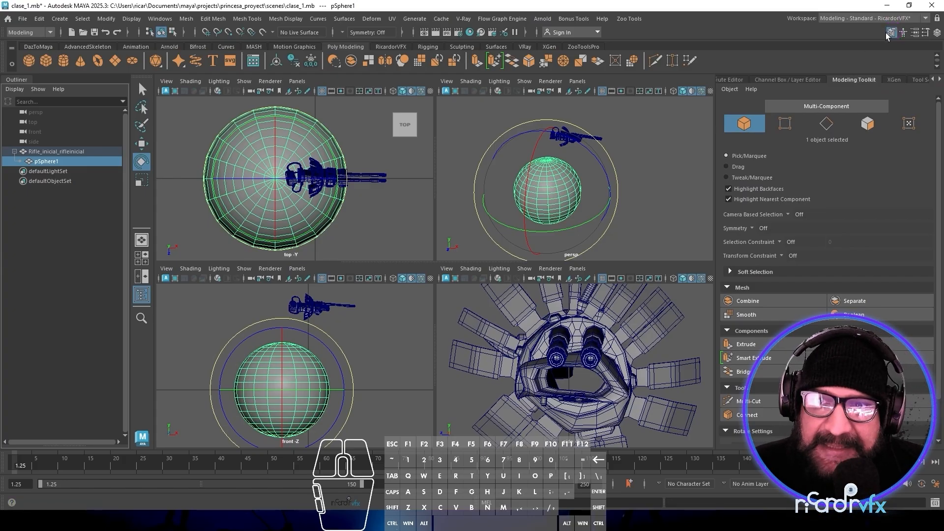
left_click(755, 315)
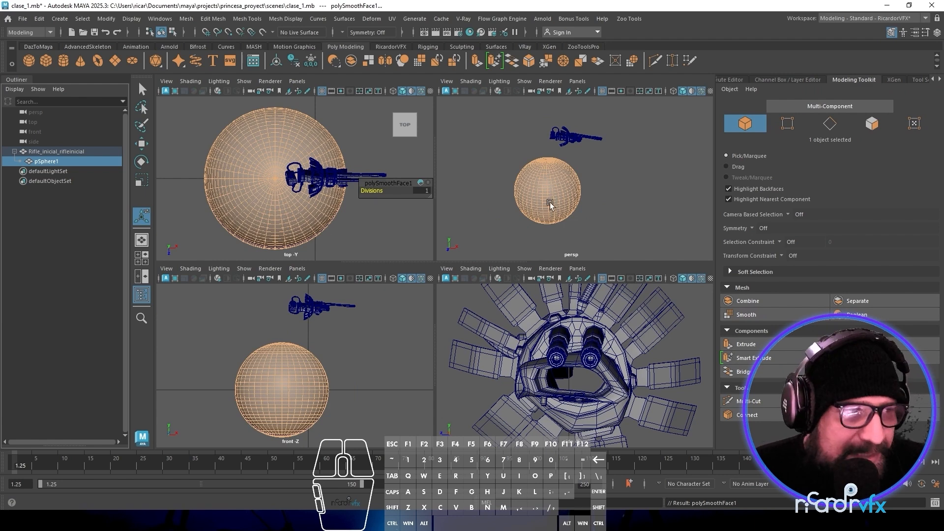
left_click(612, 212)
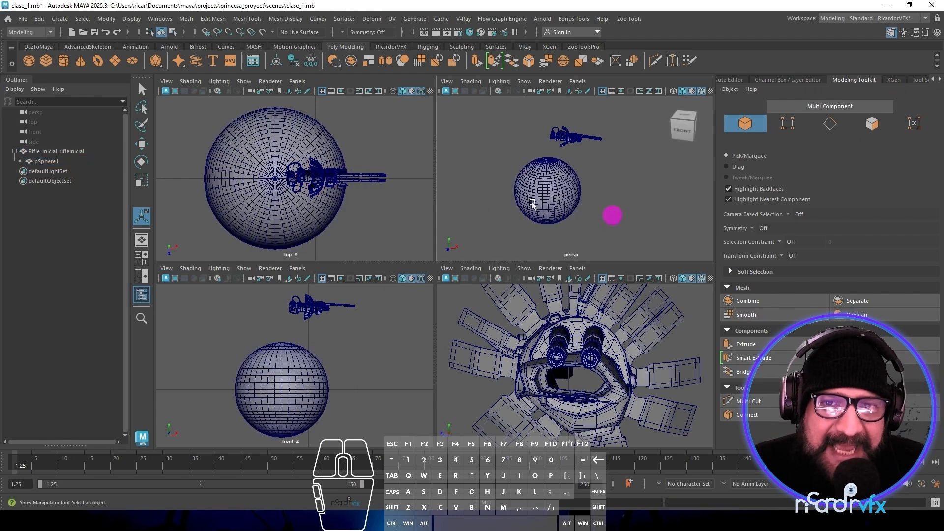
Frame the smoothed sphere in the perspective view, deselect it and switch to a single perspective layout.
left_click(533, 203)
key("f")
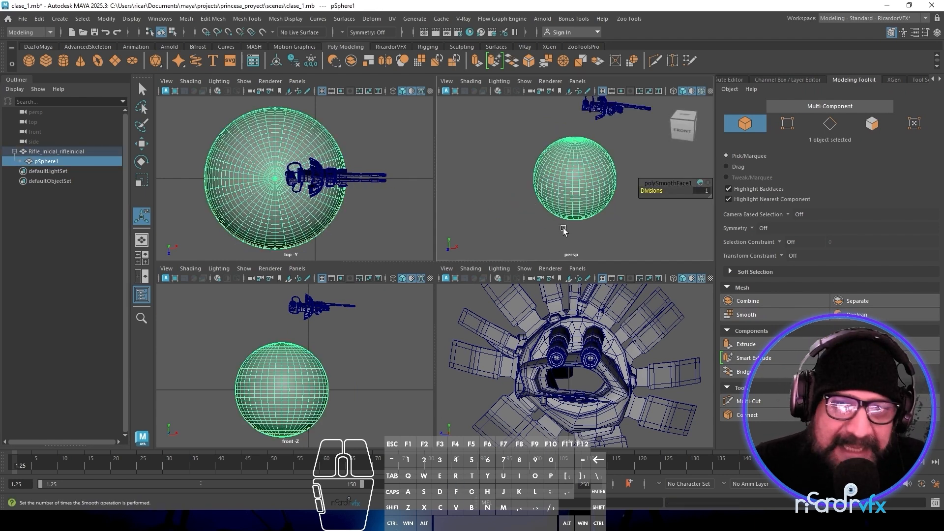
left_click(470, 236)
left_click(141, 239)
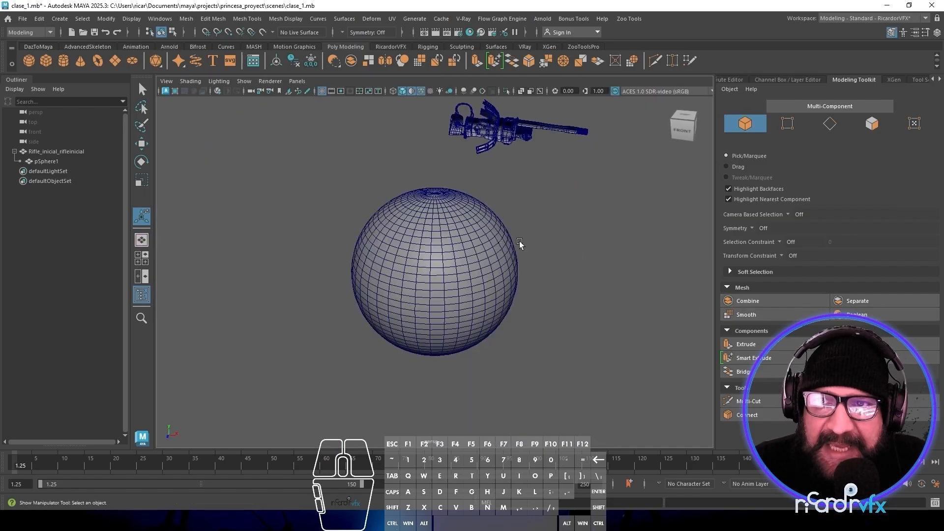
Select the sphere and examine its polySmoothFace1 input in both the Channel Box and the Attribute Editor.
left_click(780, 79)
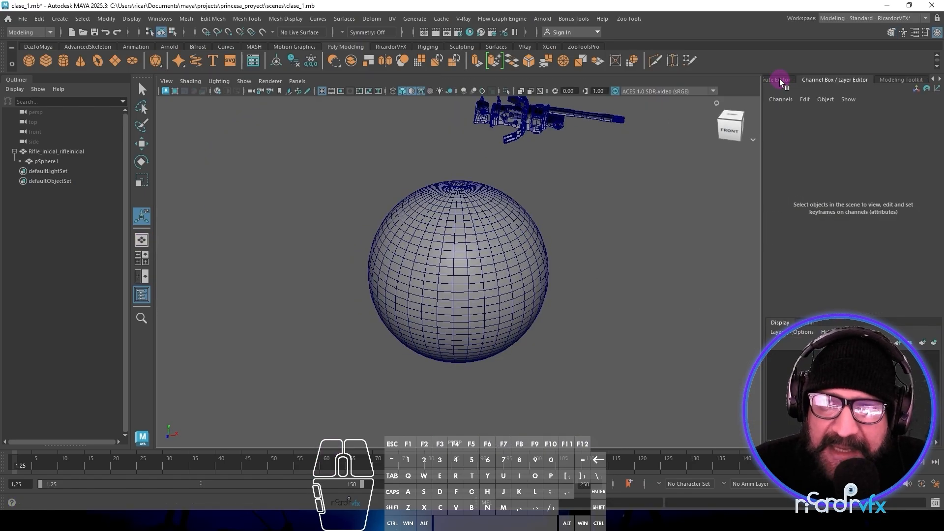
left_click(486, 252)
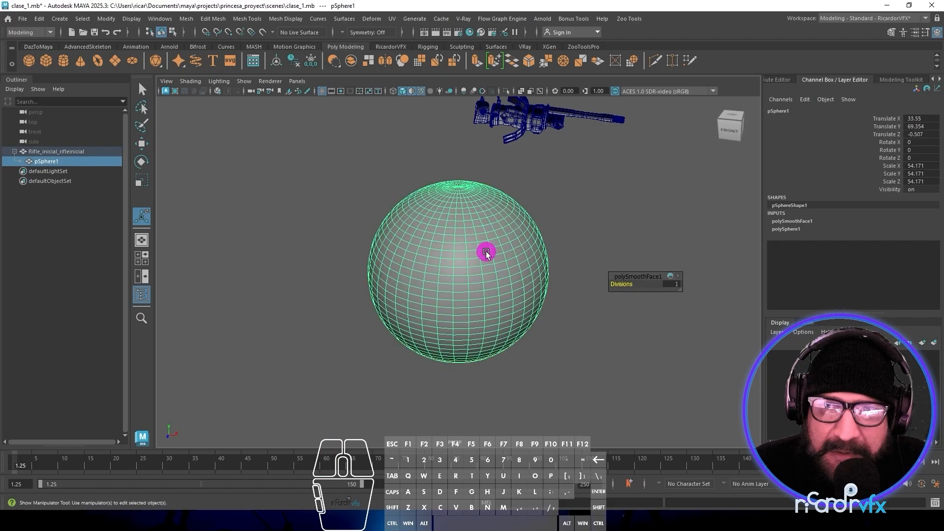
left_click(795, 221)
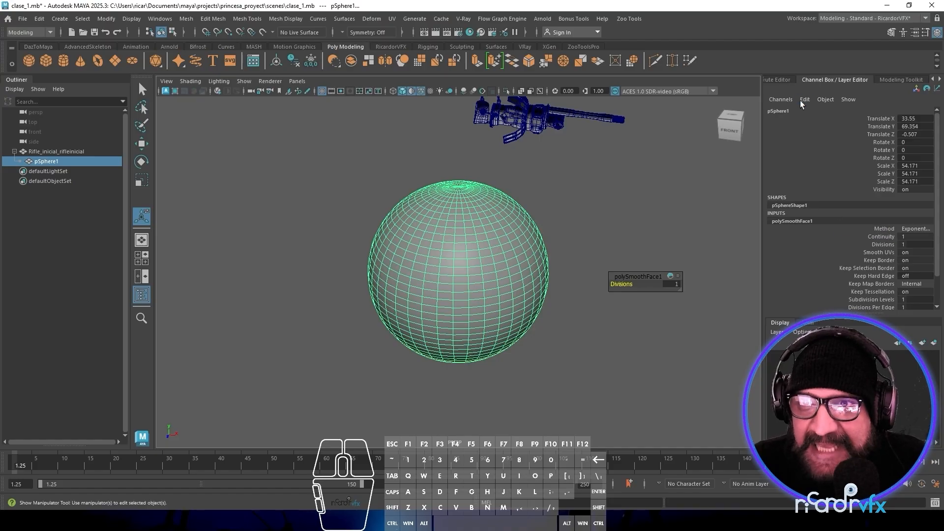
left_click(786, 80)
left_click(825, 113)
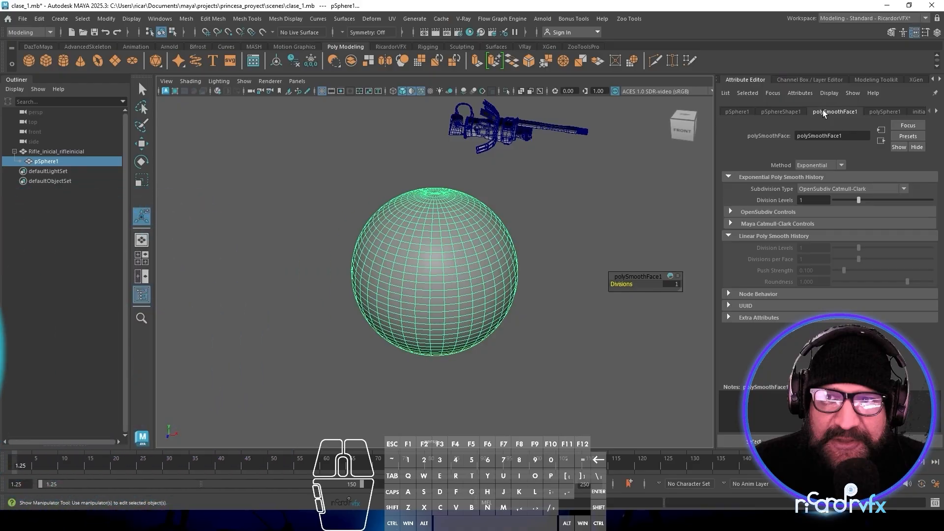
left_click(808, 80)
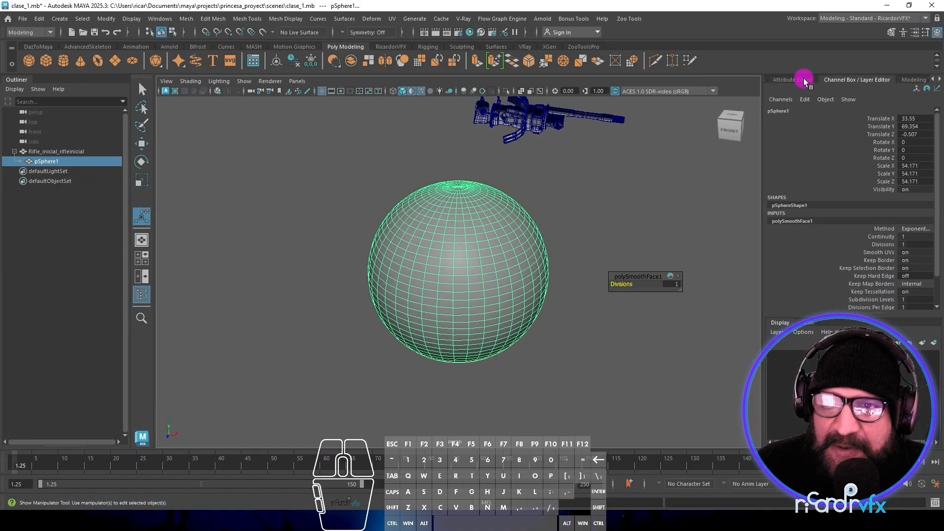
scroll(831, 237, "down", 1)
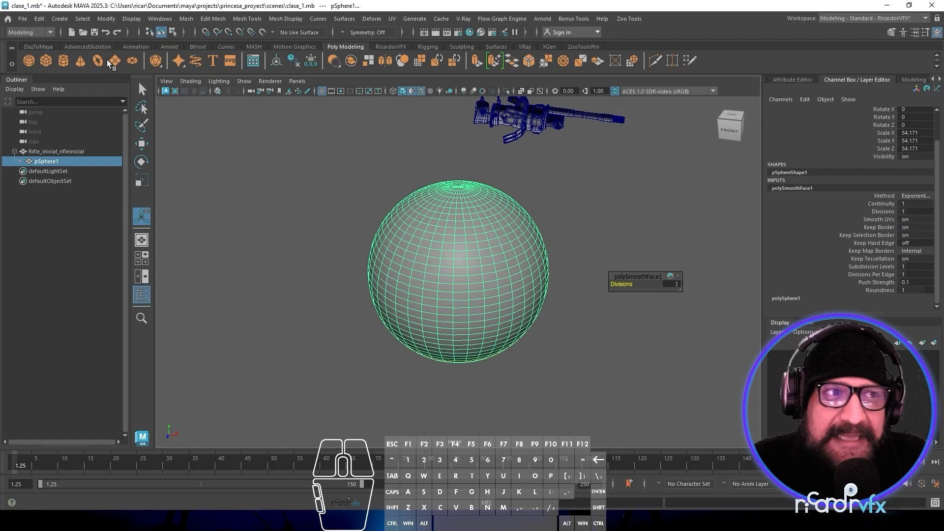
Show the Delete by Type options, including History and Non-Deformer History, for the selected sphere.
left_click(40, 19)
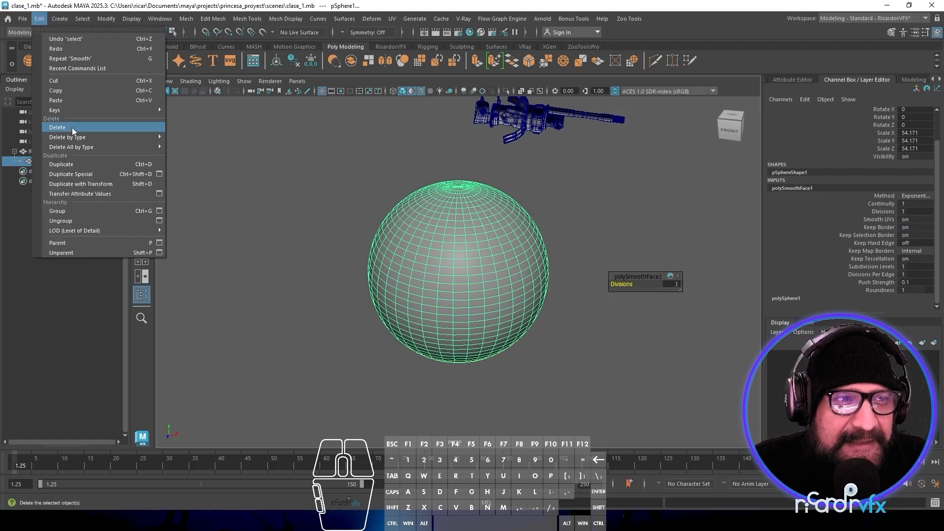
mouse_move(78, 137)
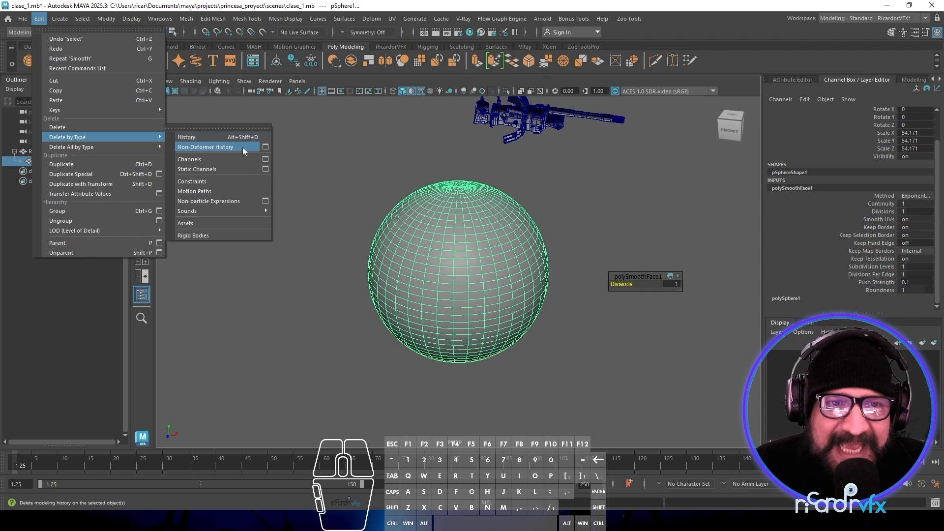
left_click(384, 180)
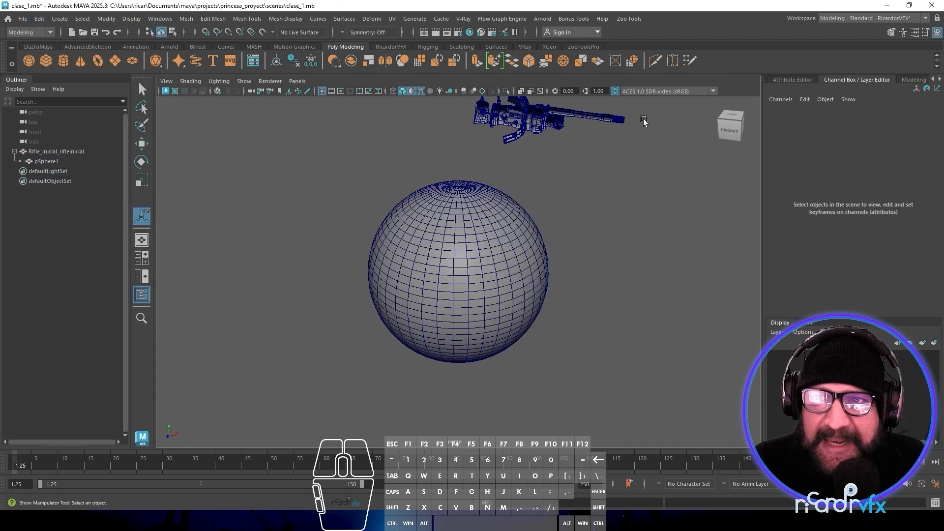
Select the sphere and delete its construction history with the RicardorVFX shelf's history tool.
left_click(422, 284)
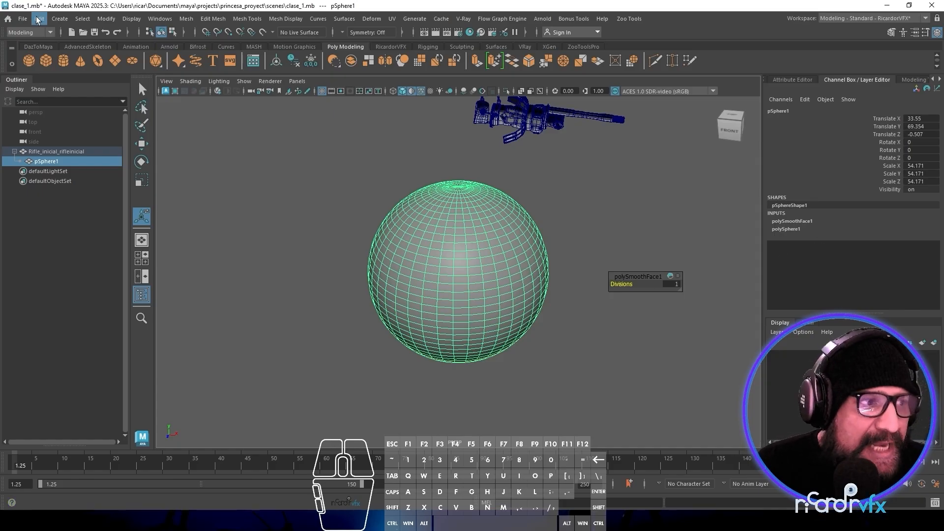
left_click(385, 47)
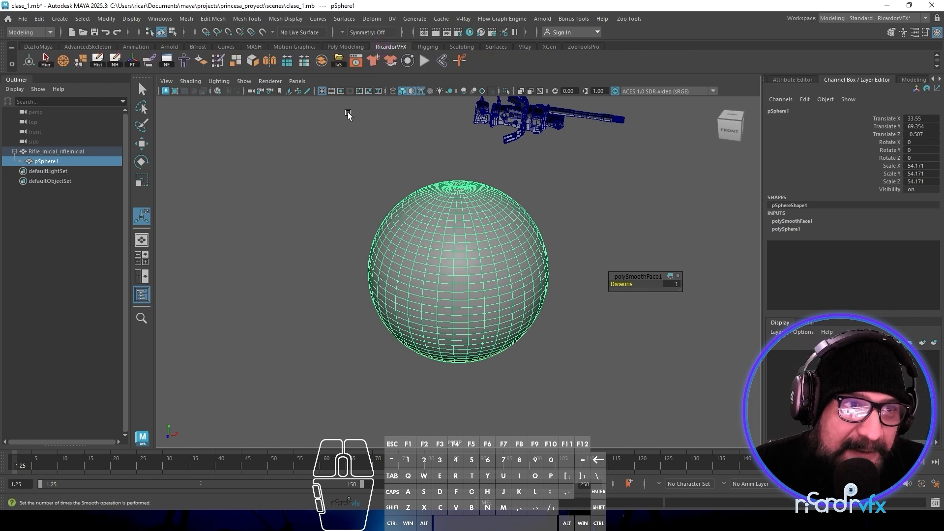
left_click(97, 60)
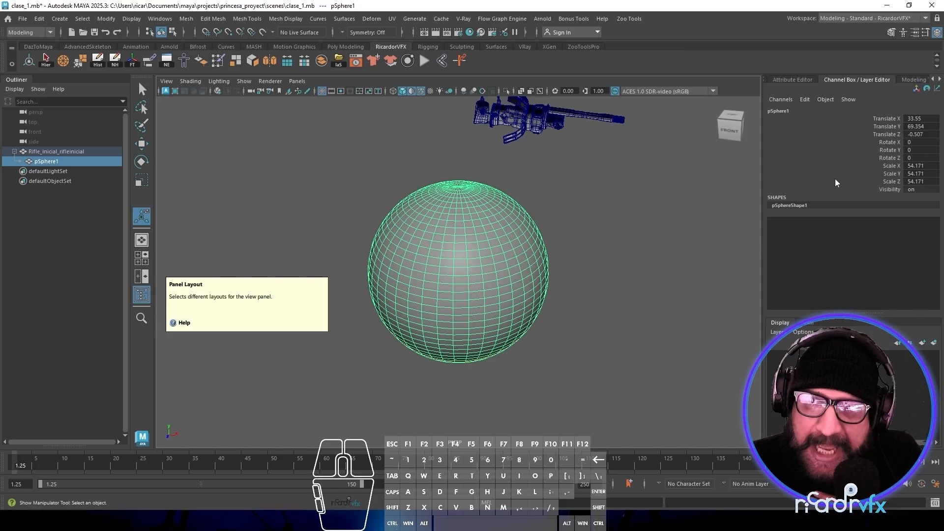
Examine the sphere's nodes in the Attribute Editor, toggling between it and the Channel Box.
left_click(805, 80)
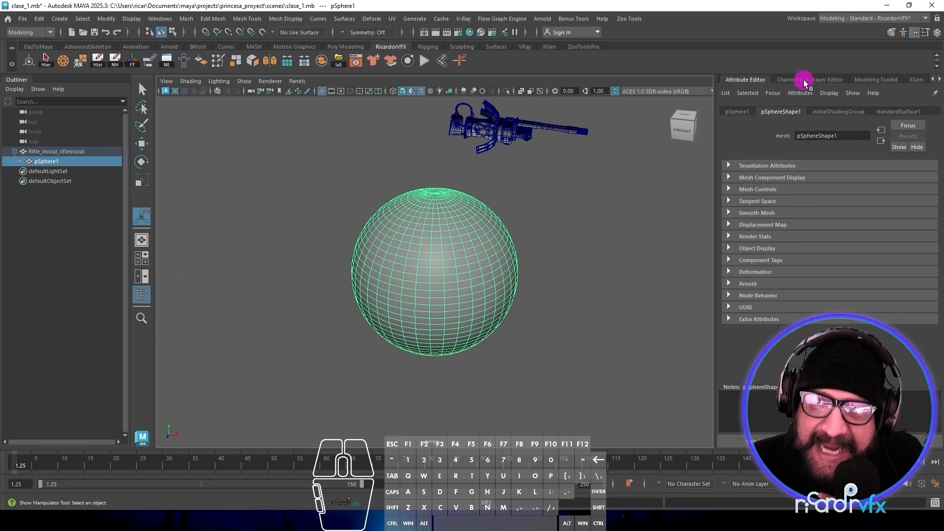
left_click(468, 295)
key("ctrl+a")
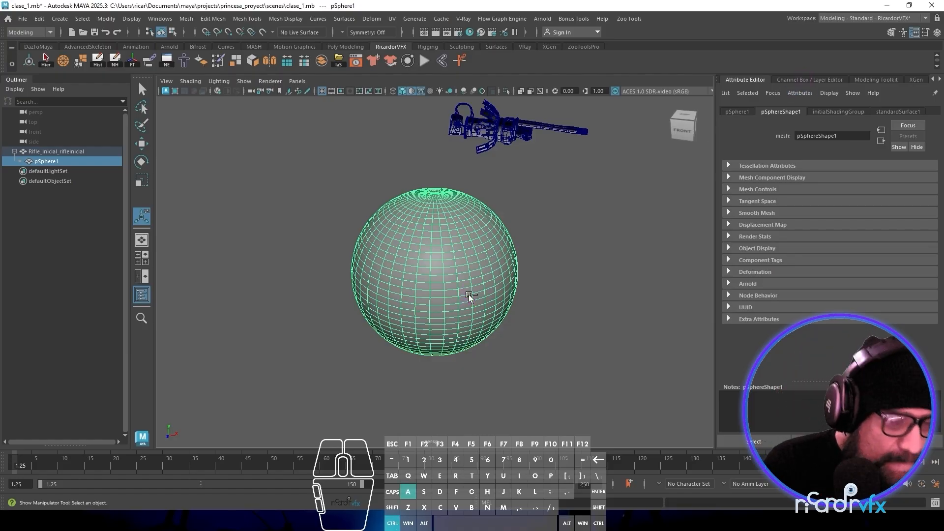
key("ctrl+a")
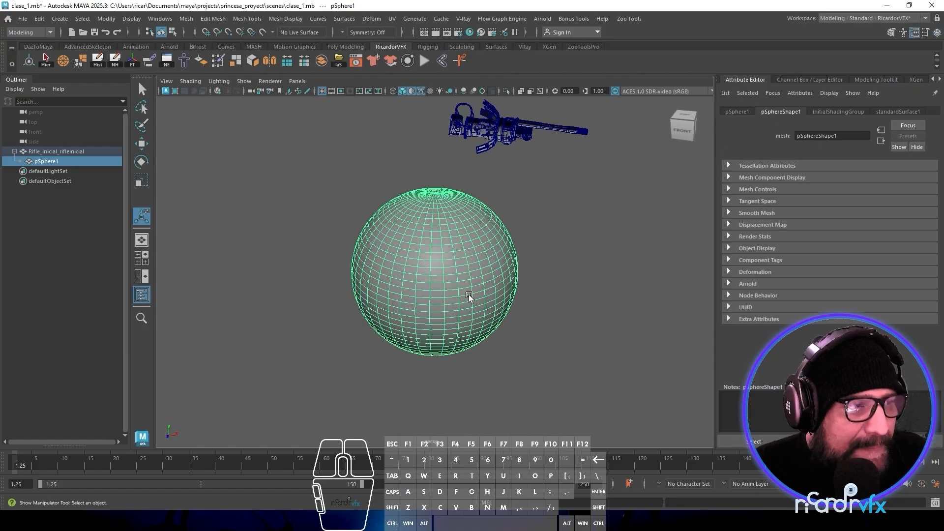
Switch to the four-view layout and bring up the sphere's Channel Box.
left_click(139, 263)
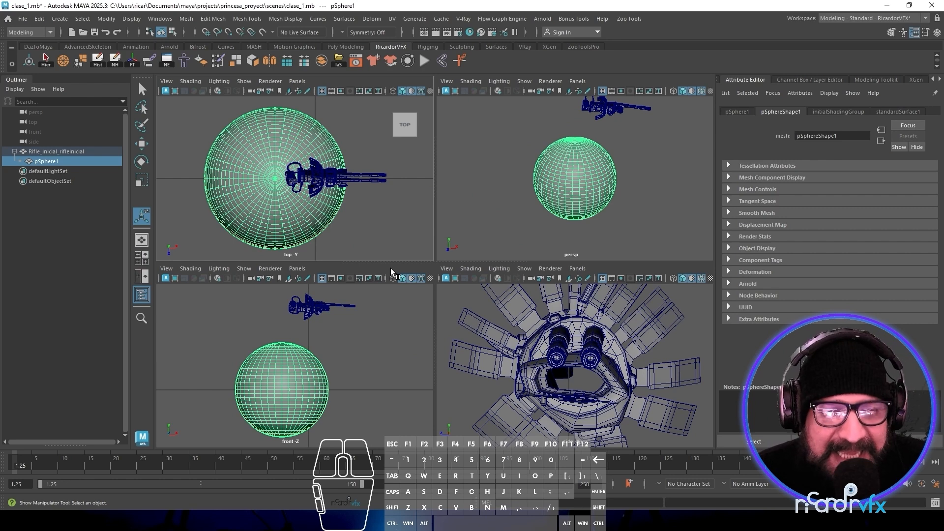
left_click(791, 79)
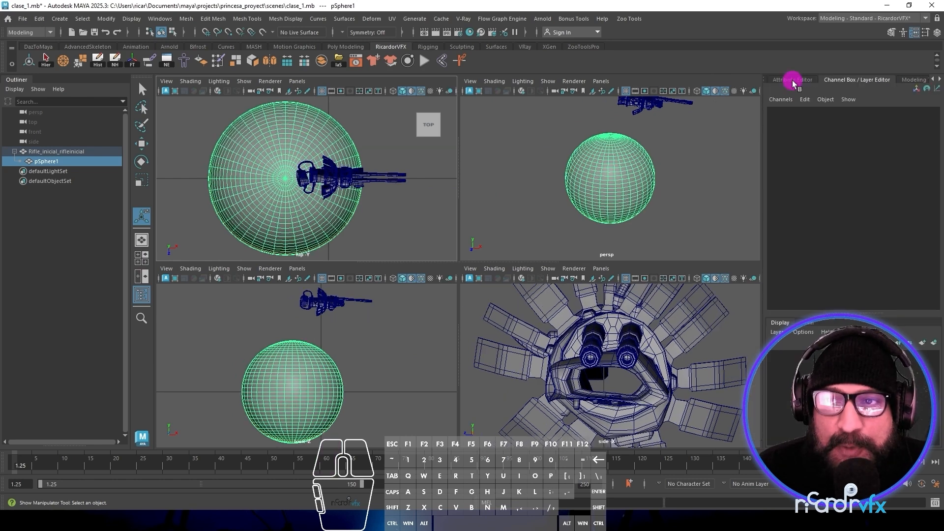
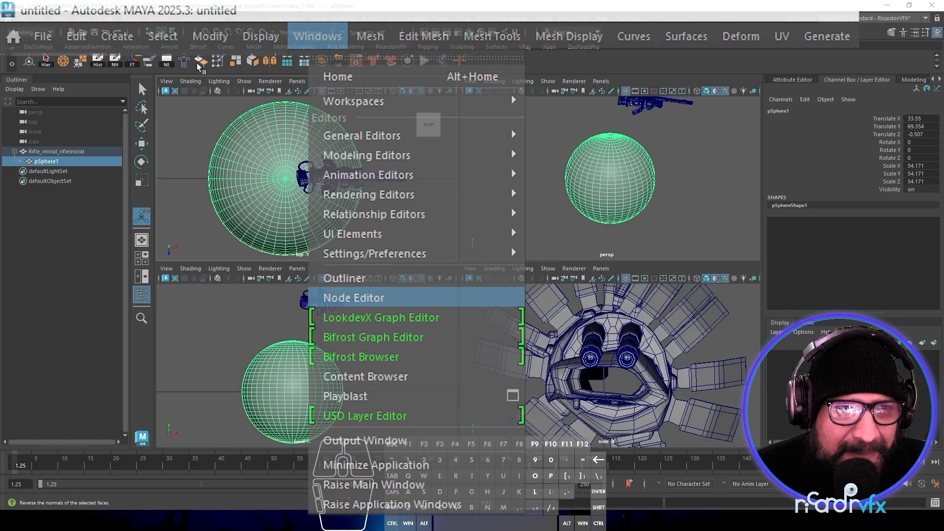
Inspect the sphere's transform and shape nodes in the Node Editor, expanding the attributes of pSphereShape1.
left_click(167, 60)
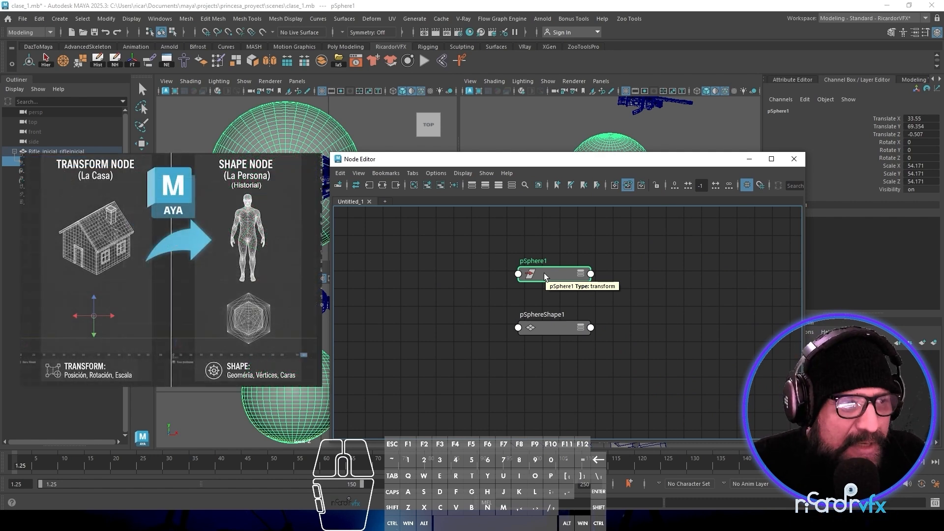
left_click(549, 328)
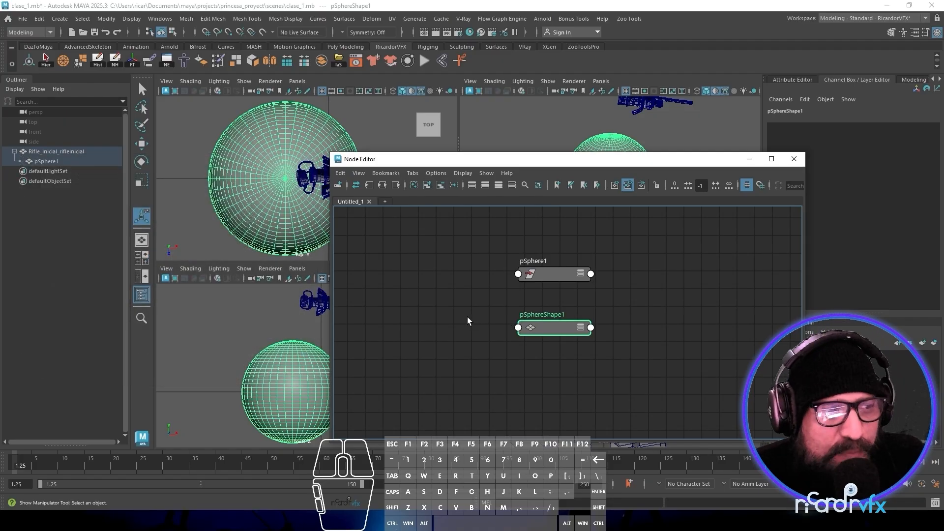
scroll(470, 318, "down", 3)
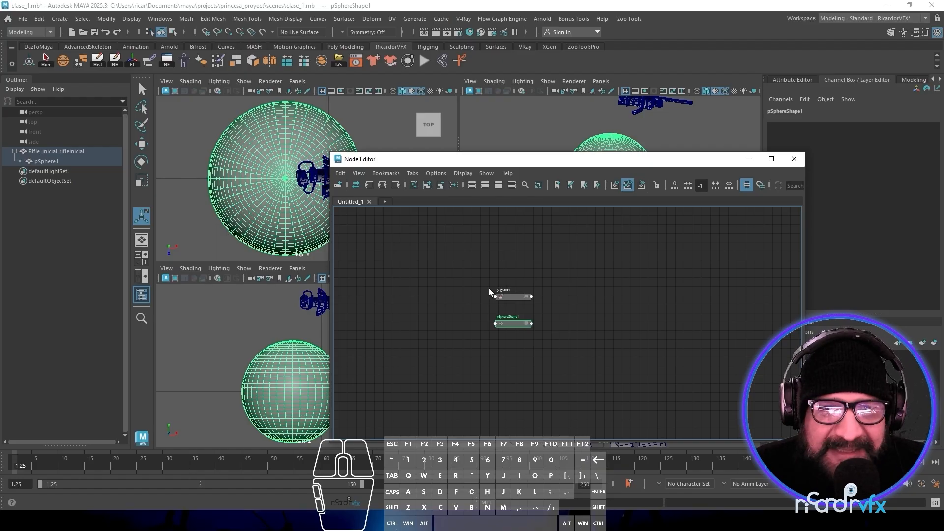
left_click(499, 186)
middle_click_drag(583, 340, 562, 294, "alt")
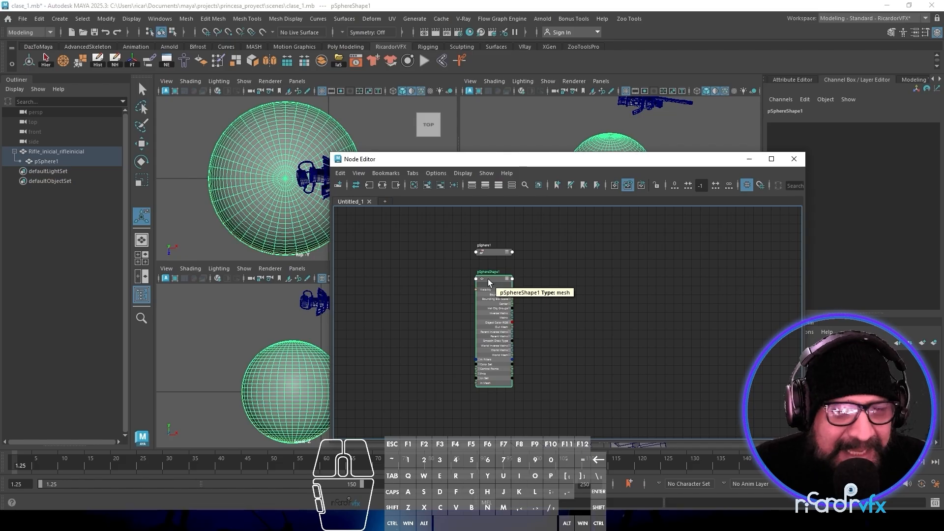
Graph the rifle's input and output connections in the Node Editor, select the rifle and close the editor.
left_click(382, 185)
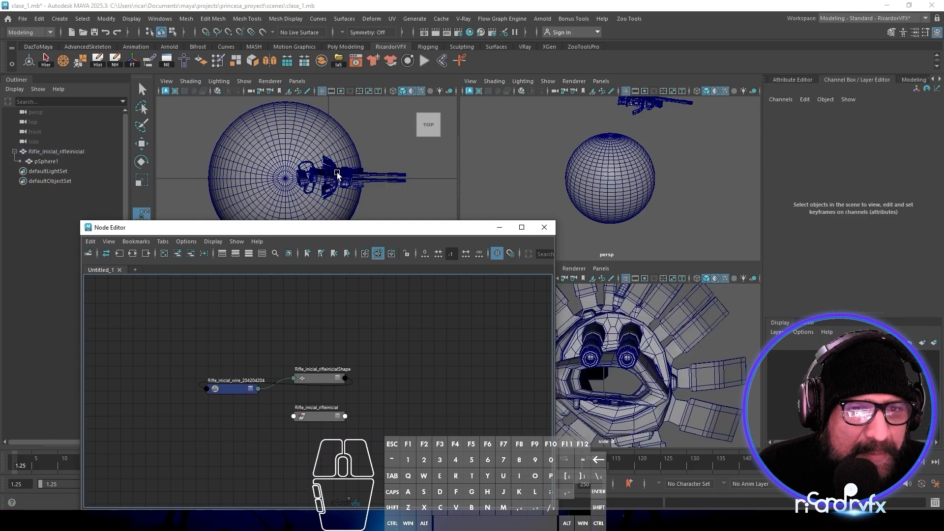
left_click(338, 173)
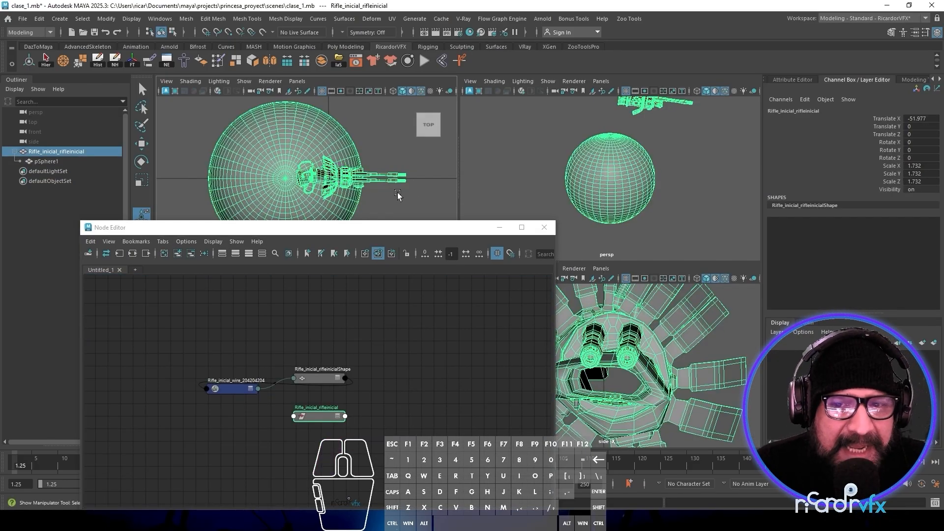
left_click(545, 228)
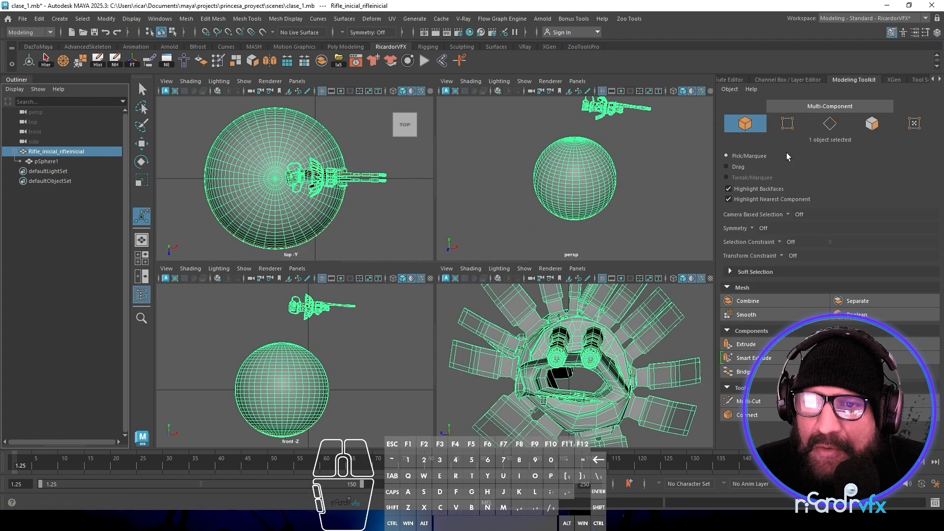
Apply Smooth to the rifle and its child sphere, and show the rifle's inputs in the Channel Box.
left_click(767, 314)
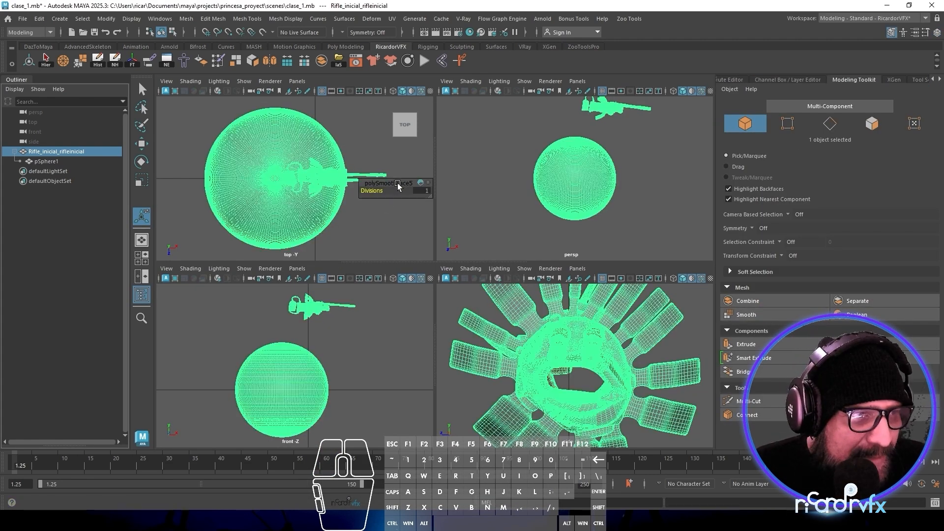
mouse_move(399, 183)
left_mouse_down()
mouse_move(433, 187)
mouse_move(392, 188)
mouse_move(406, 197)
left_mouse_up()
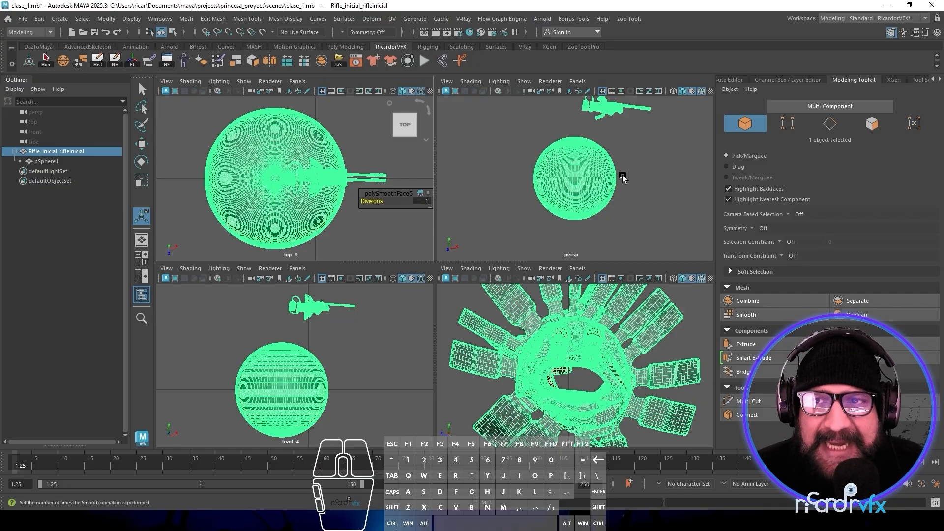
left_click(775, 82)
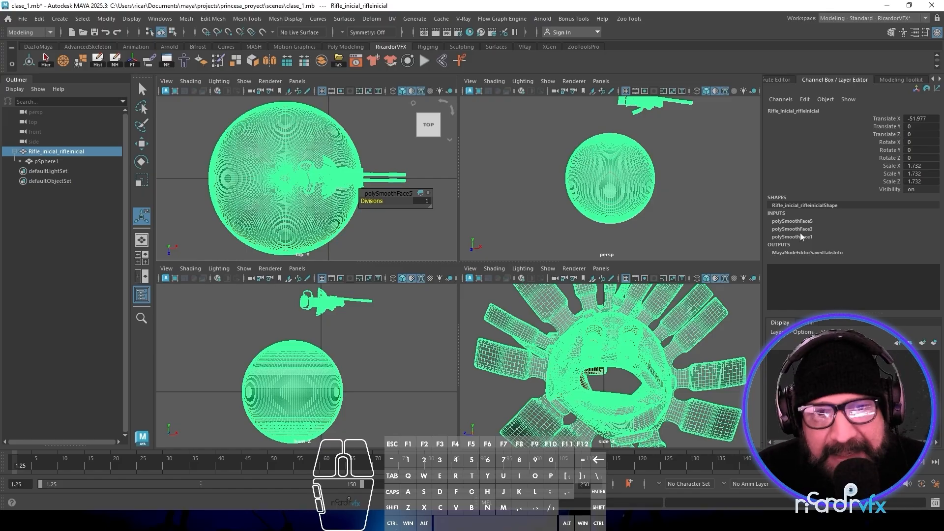
Inspect the polySmoothFace1 input's attributes and highlight the rifle's shape node in the Channel Box.
left_click(801, 237)
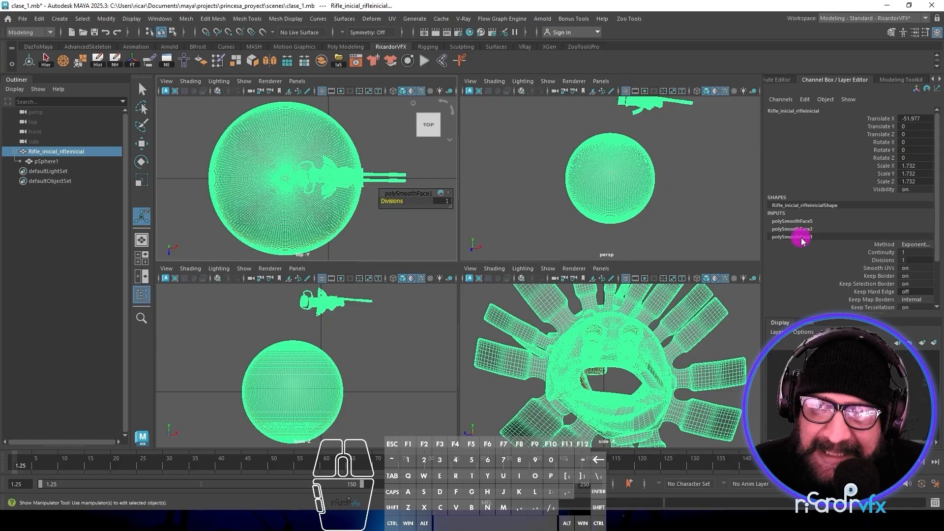
left_click(807, 100)
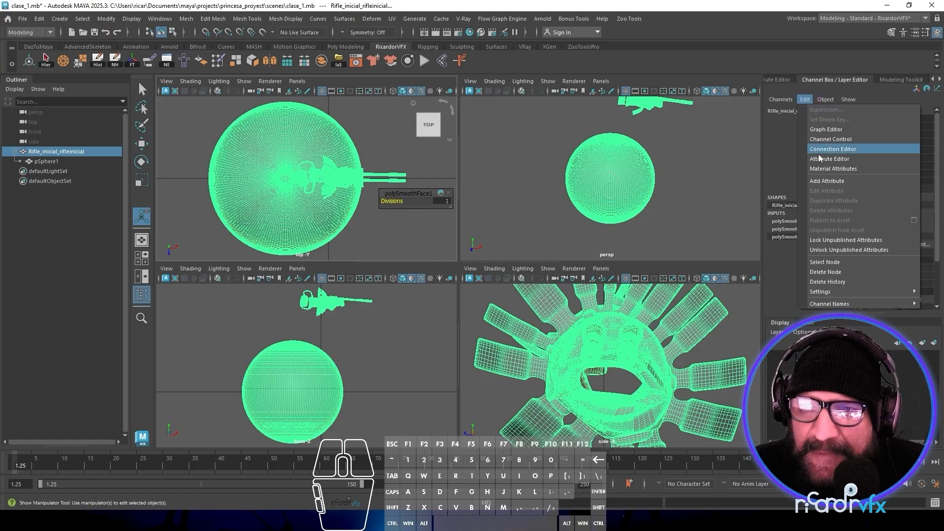
left_click(786, 193)
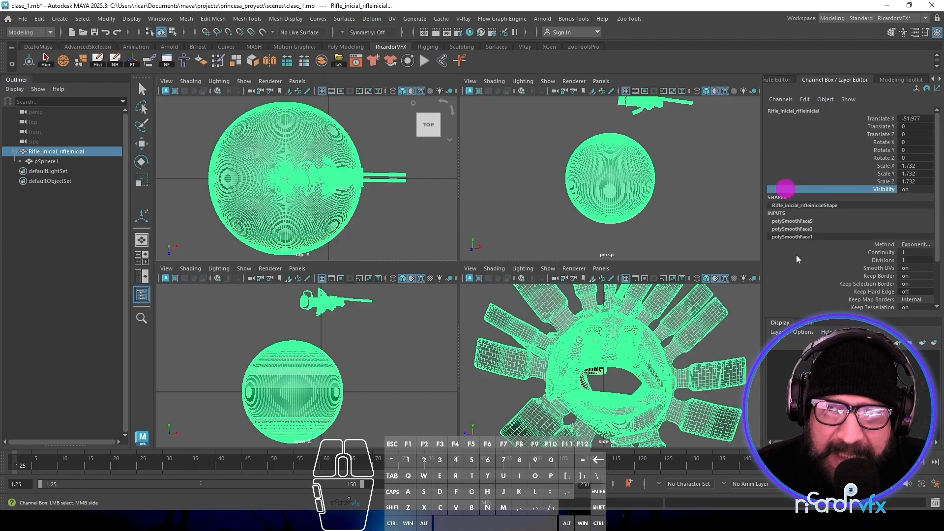
double_click(790, 205)
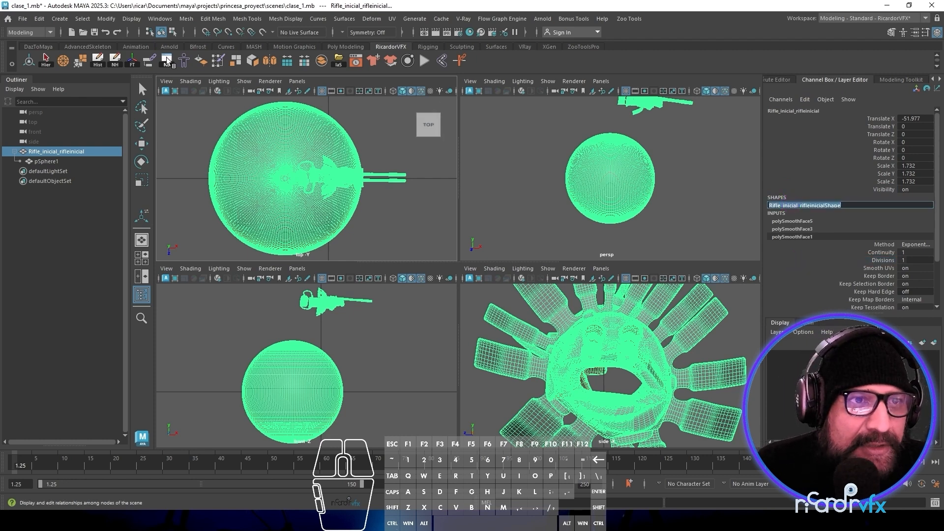
Graph the rifle's input and output connections in the Node Editor and reposition its shape and wire shading nodes.
left_click(163, 20)
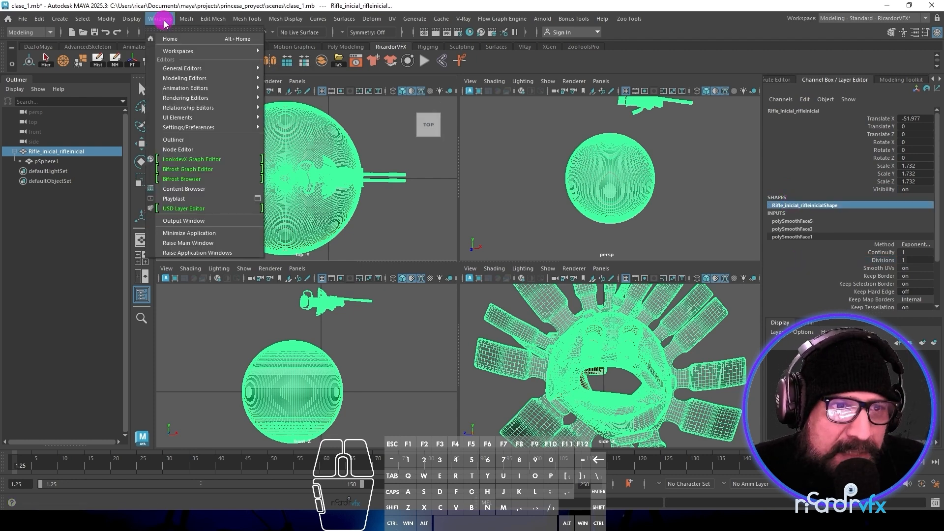
left_click(189, 150)
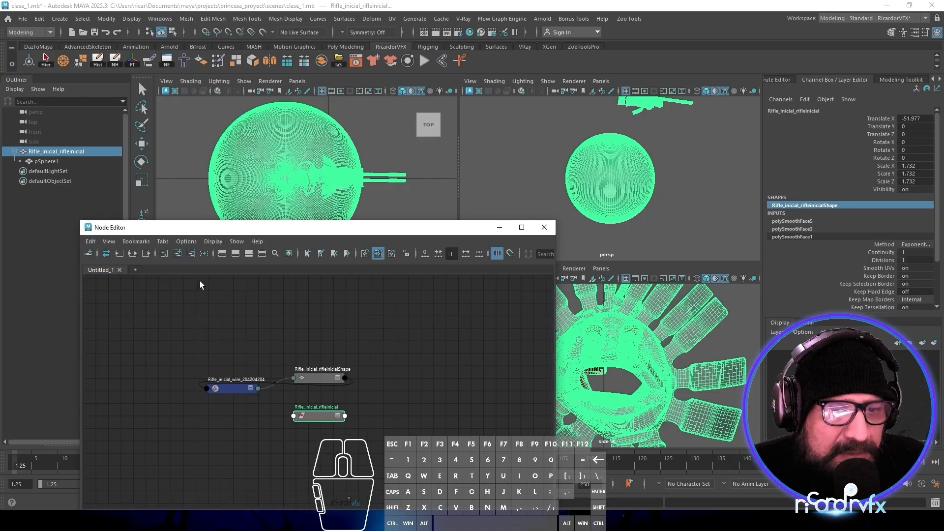
left_click(61, 151)
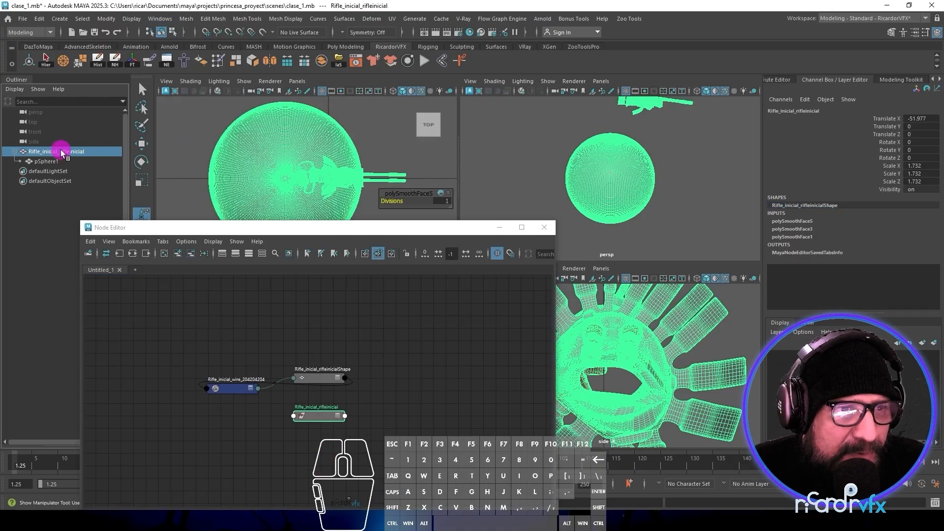
left_click(119, 254)
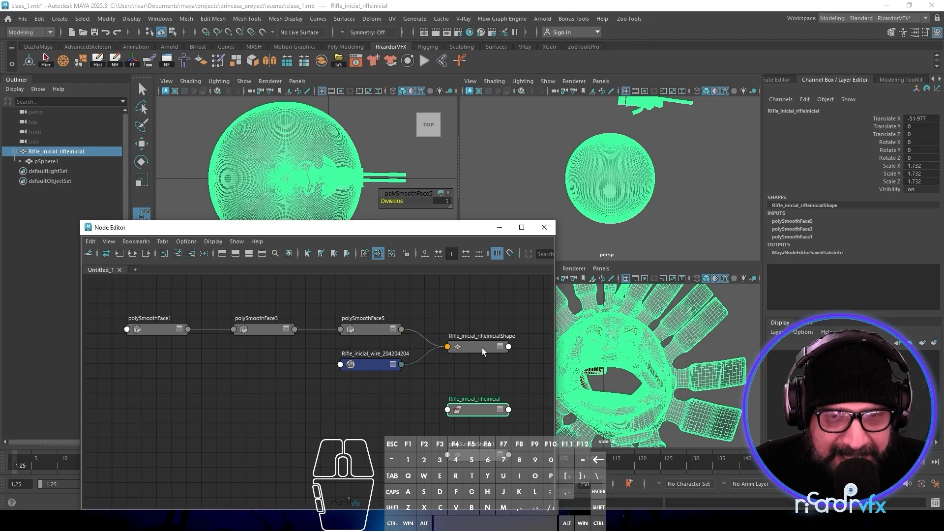
left_click_drag(482, 347, 486, 355)
left_click_drag(397, 365, 390, 375)
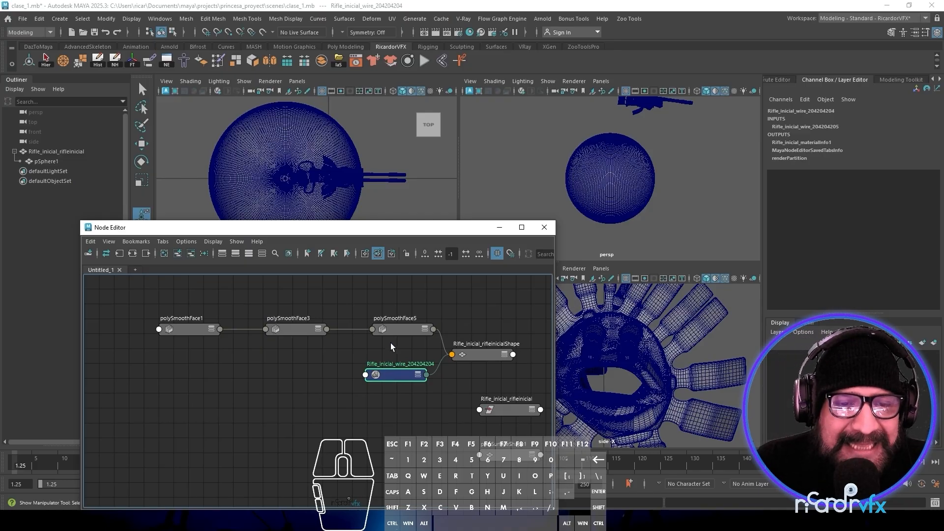
Examine the chain of polySmoothFace5, polySmoothFace3 and polySmoothFace1 history nodes feeding the rifle's shape node.
left_click(397, 331)
left_click(295, 329)
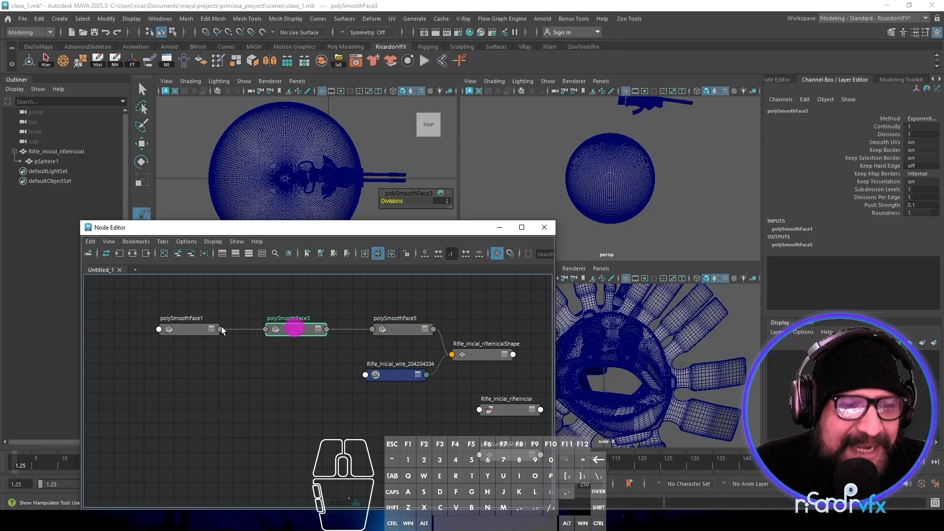
left_click(196, 332)
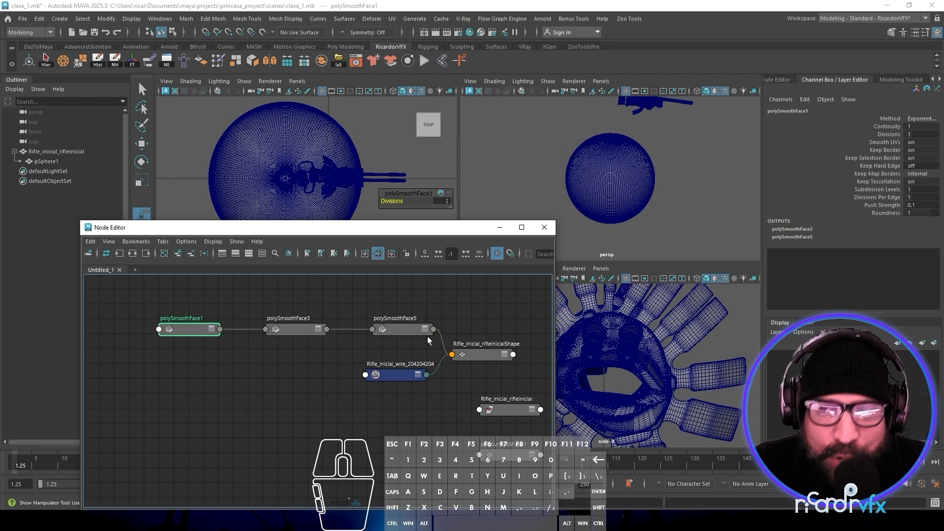
left_click(187, 391)
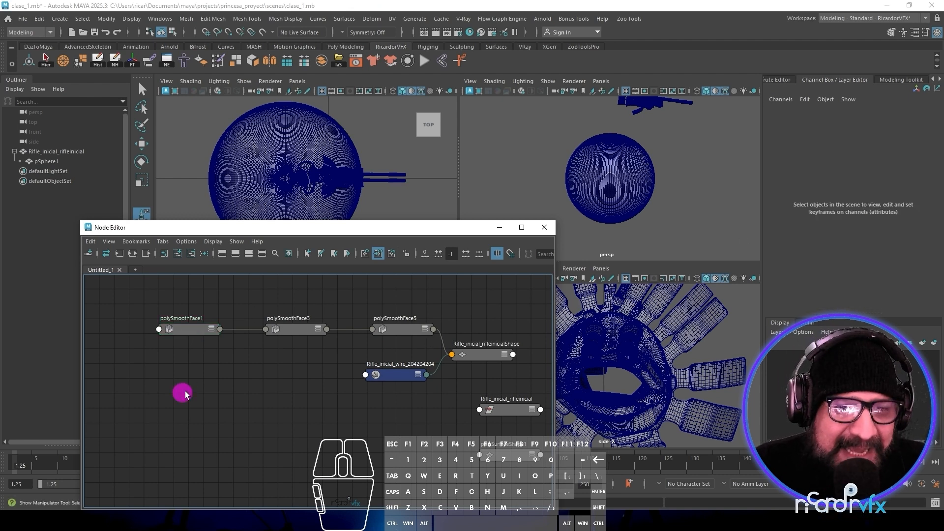
left_click(487, 356)
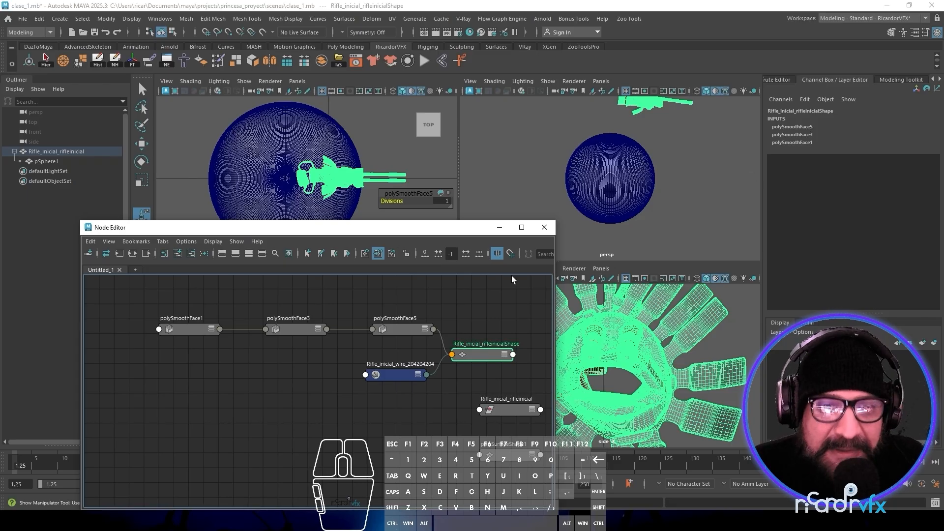
left_click(395, 329)
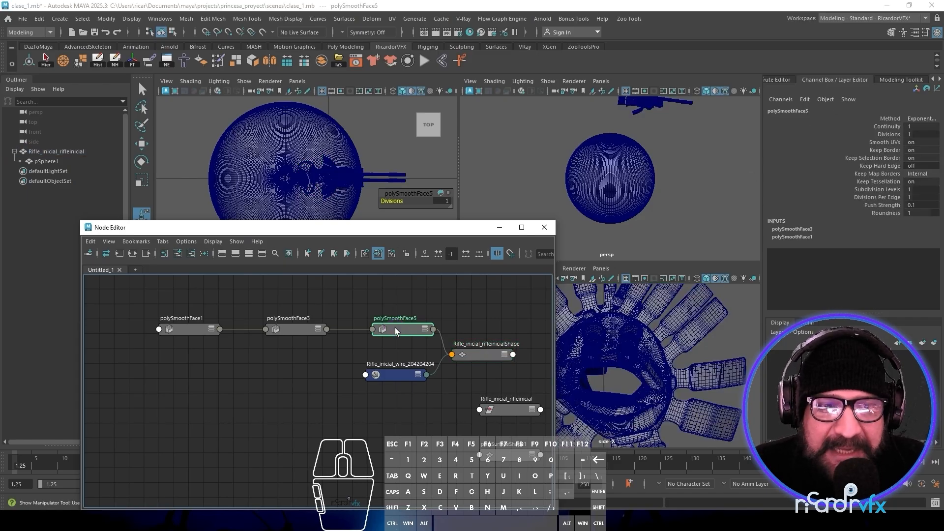
left_click(292, 332)
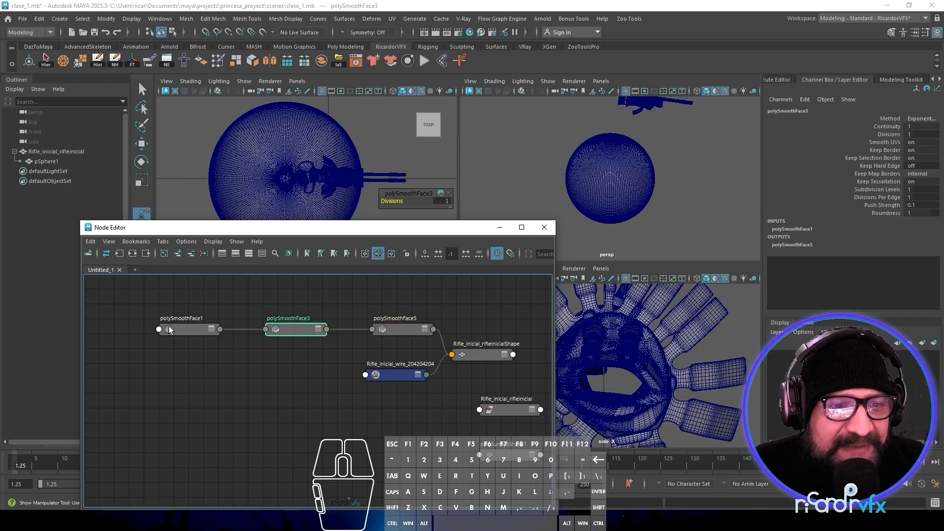
left_click(185, 328)
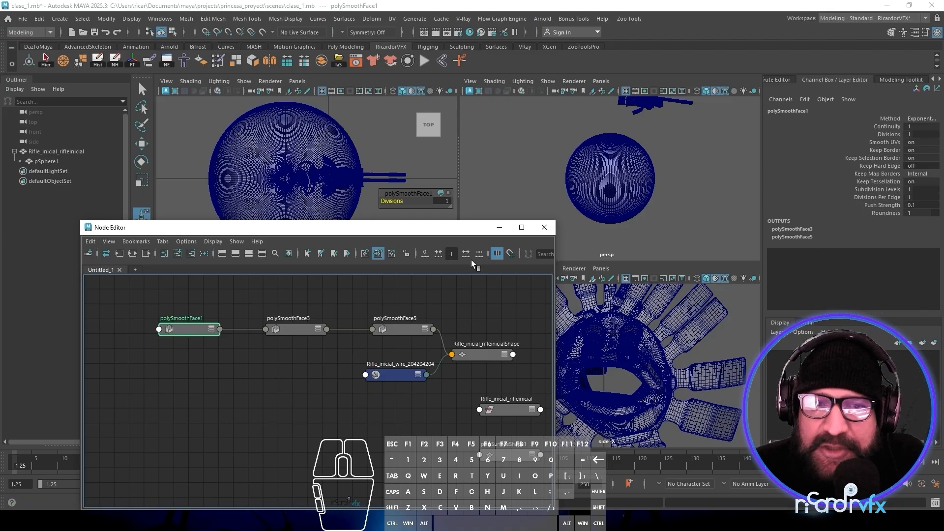
Select the rifle in the scene and compare its shape node with its transform node.
left_click(296, 205)
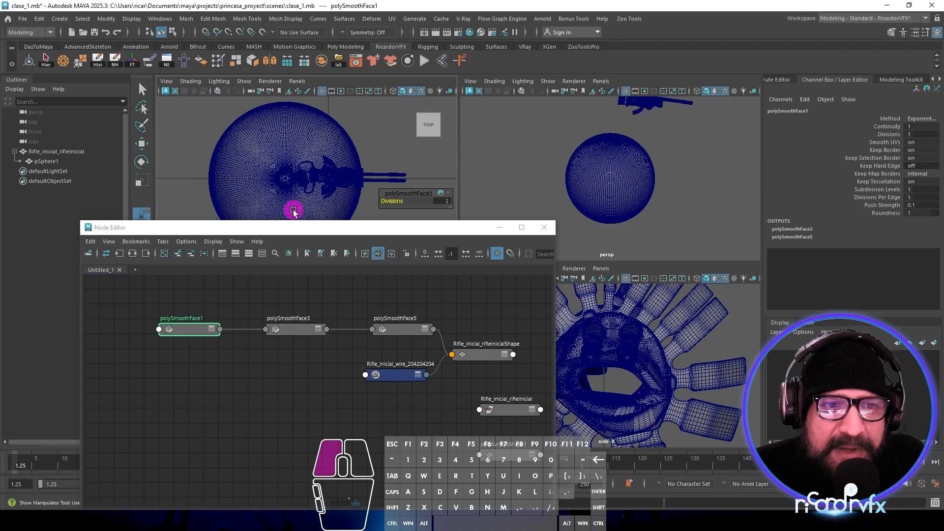
left_click(338, 183)
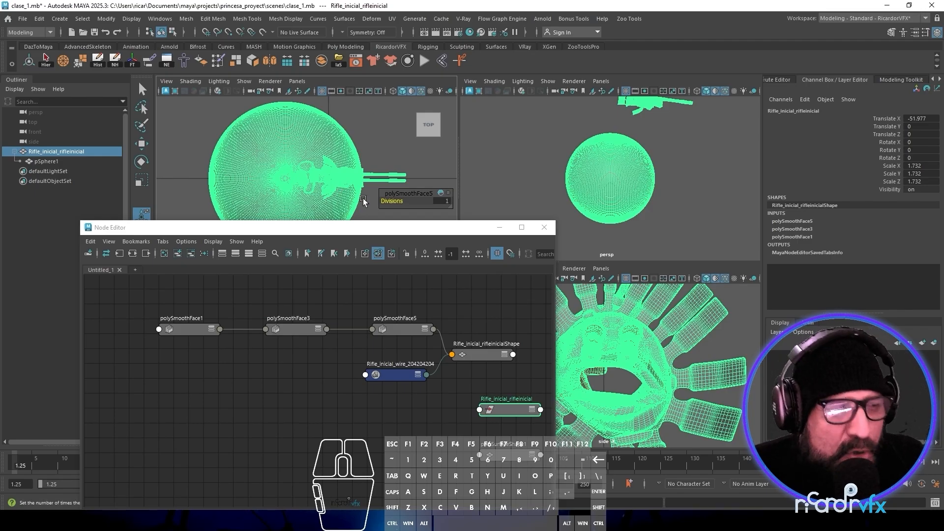
left_click(484, 354)
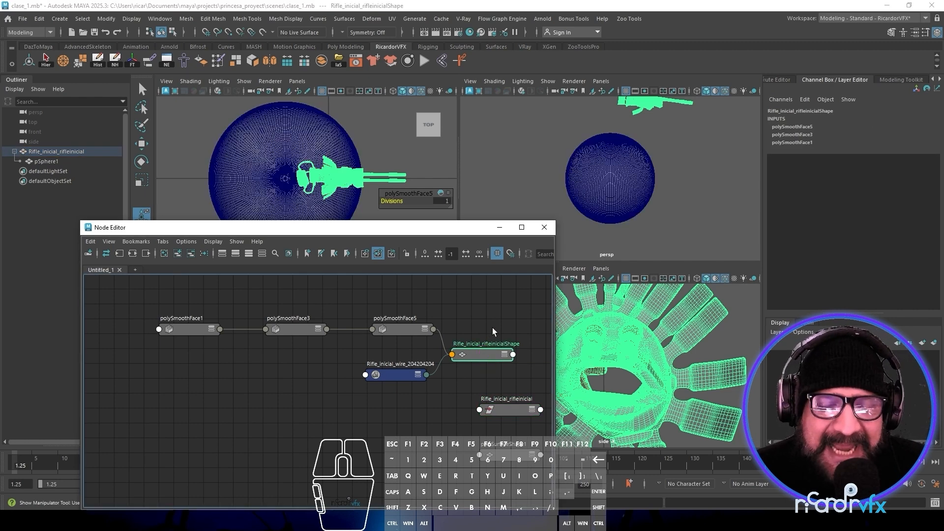
left_click(514, 407)
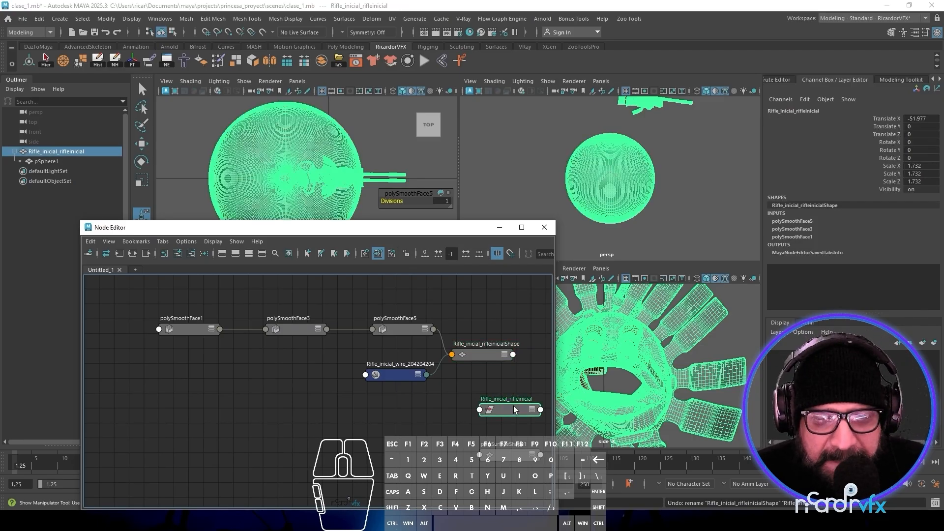
Rename the rifle's transform node to Rifle_inicial in the Node Editor.
mouse_move(513, 407)
left_mouse_down()
mouse_move(495, 408)
mouse_move(529, 402)
left_mouse_up()
double_click(489, 399)
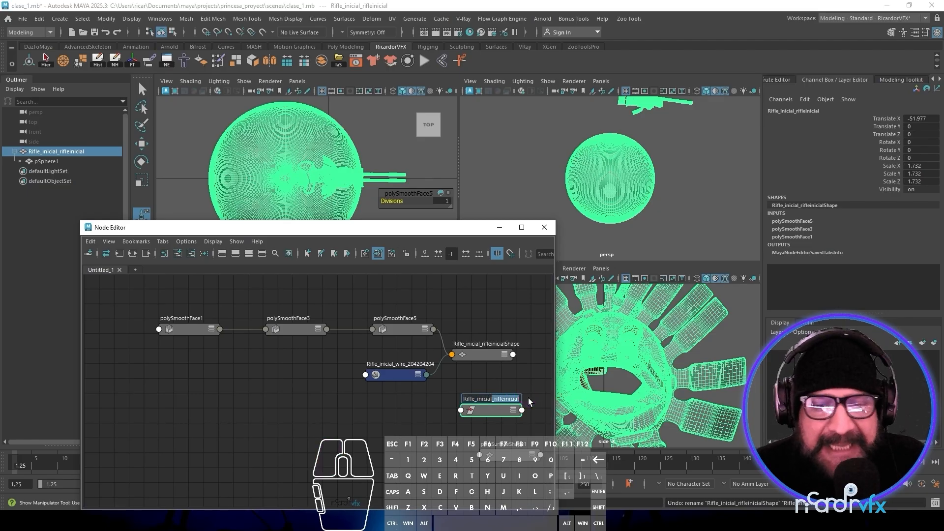
key("BackSpace")
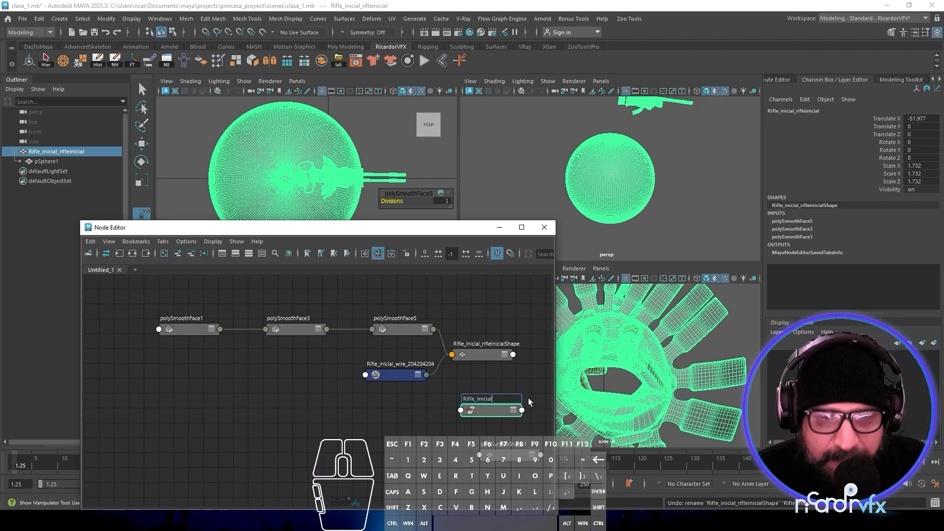
key("Return")
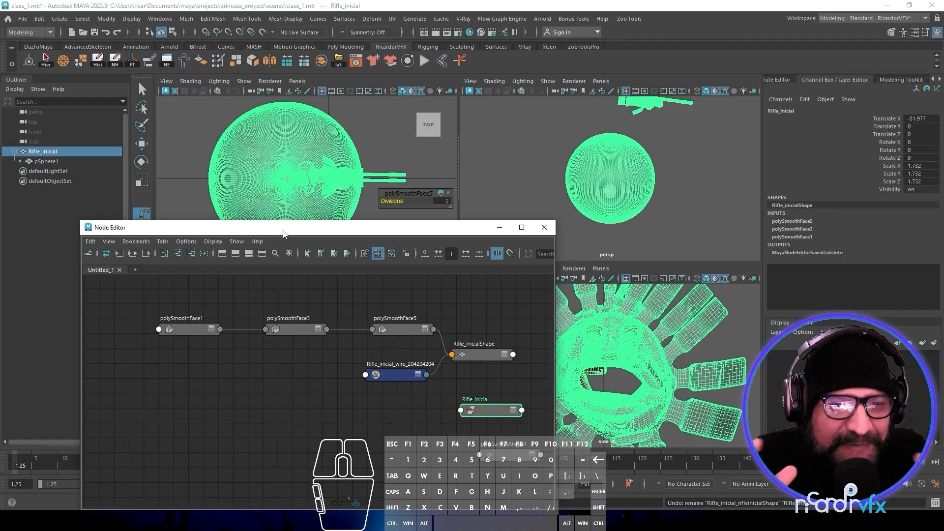
Open the Script Editor and review the logged commands together with its MEL and Python script areas.
left_click_drag(283, 233, 290, 126)
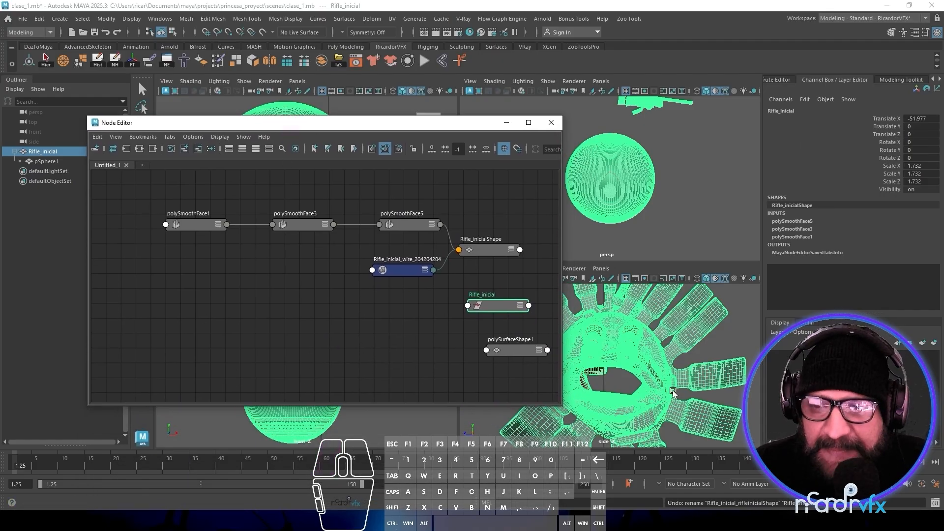
left_click(934, 503)
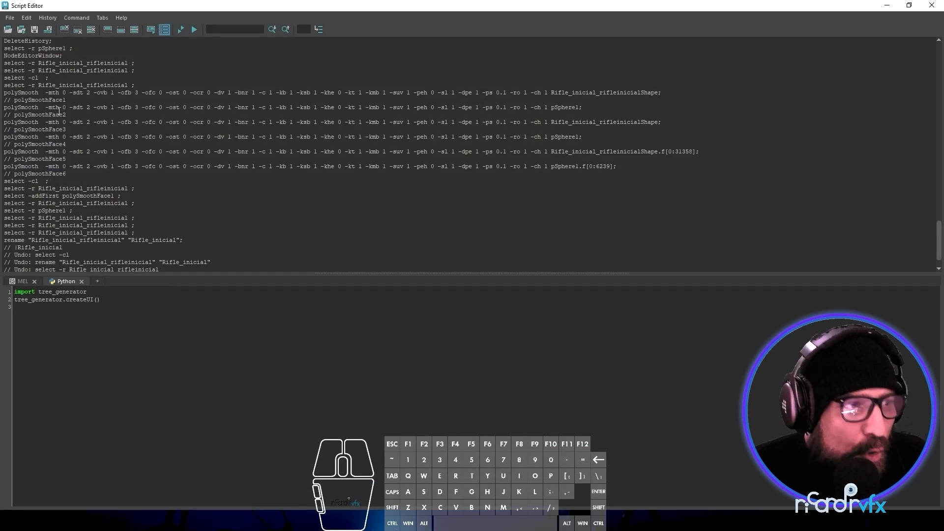
scroll(195, 98, "up", 7)
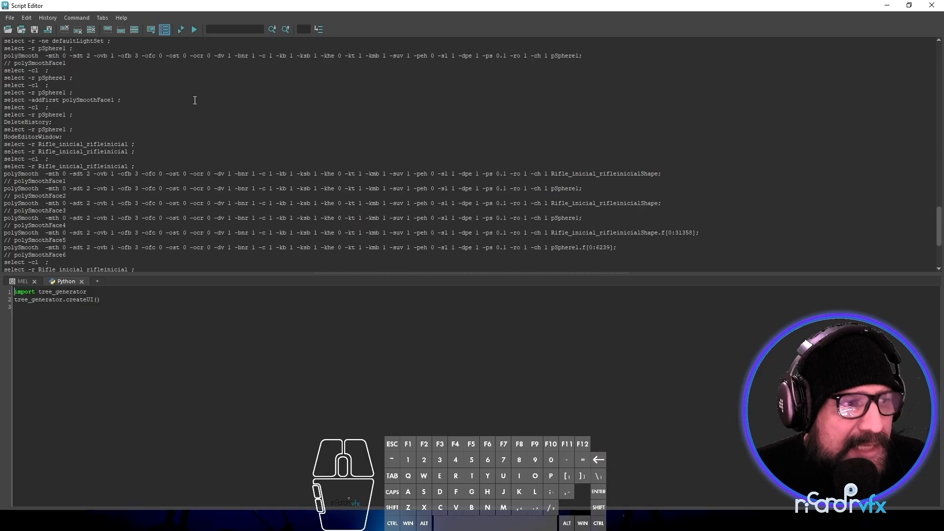
scroll(195, 100, "down", 5)
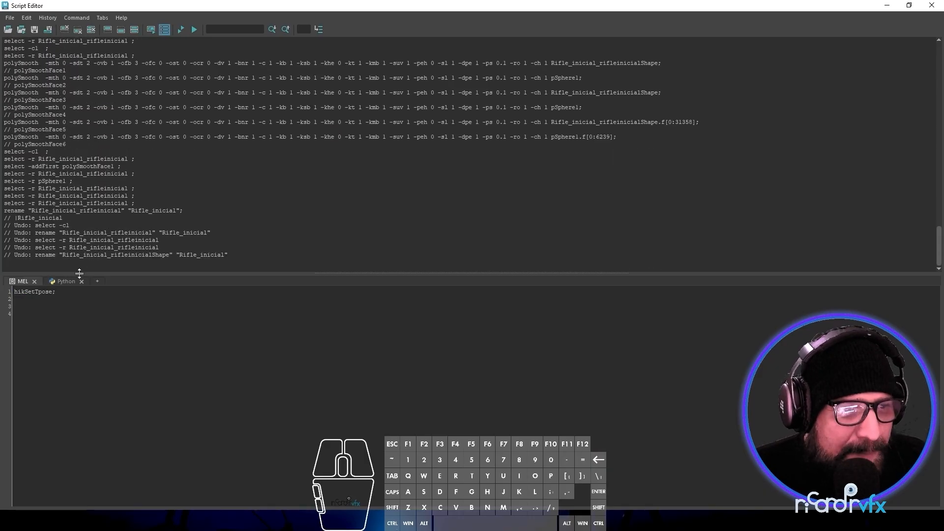
left_click(65, 282)
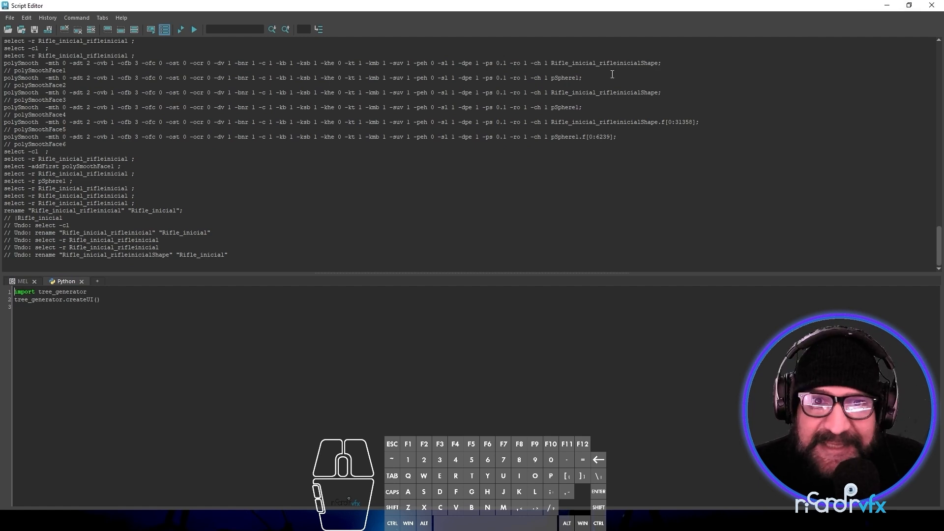
Show the rifle shape's attributes in the Attribute Editor and bring the Script Editor's command log back into view.
left_click_drag(685, 10, 657, 449)
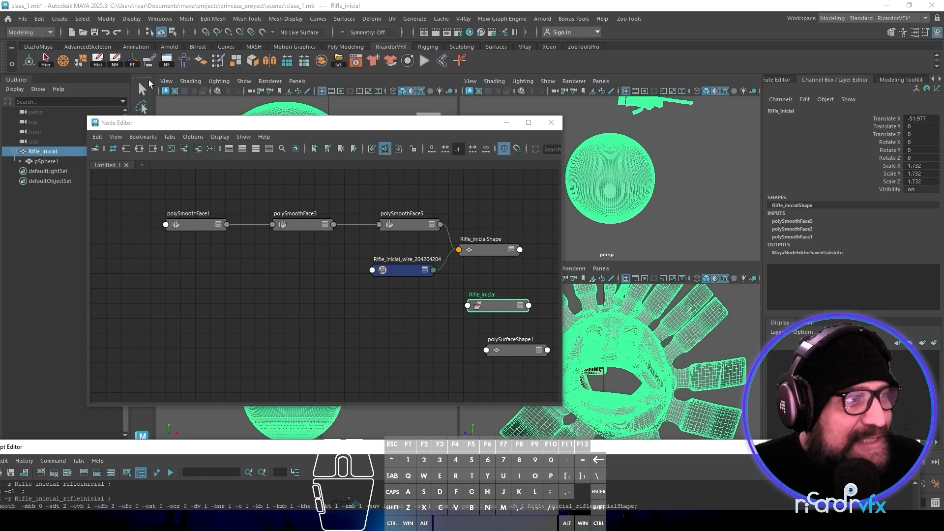
left_click(776, 80)
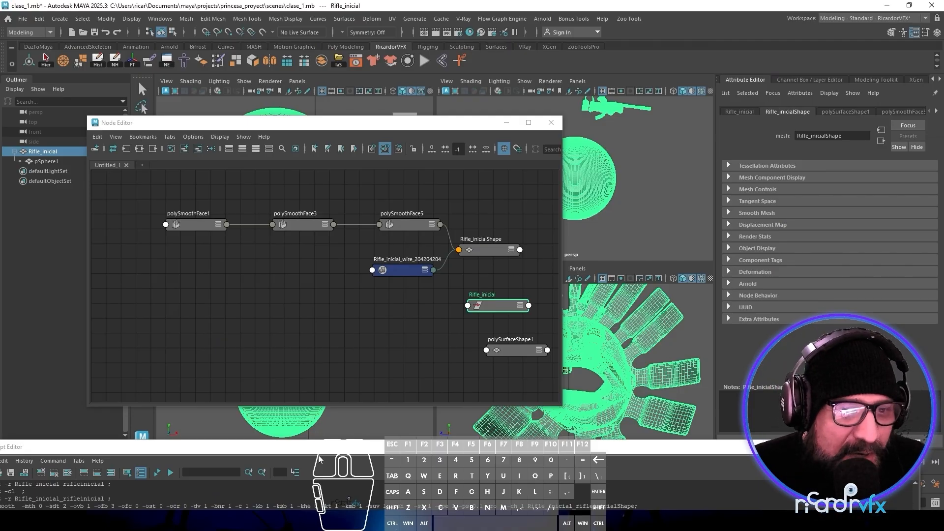
left_click_drag(319, 450, 374, 178)
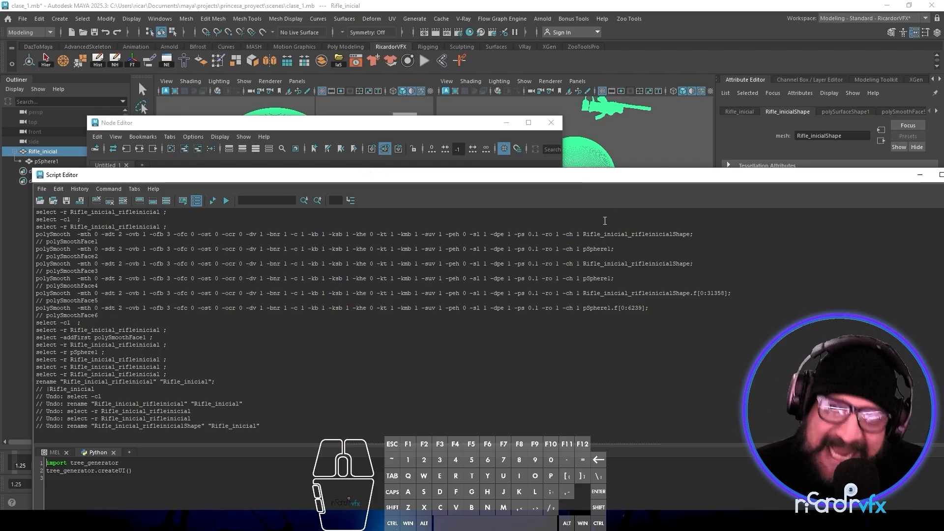
left_click_drag(612, 181, 505, 275)
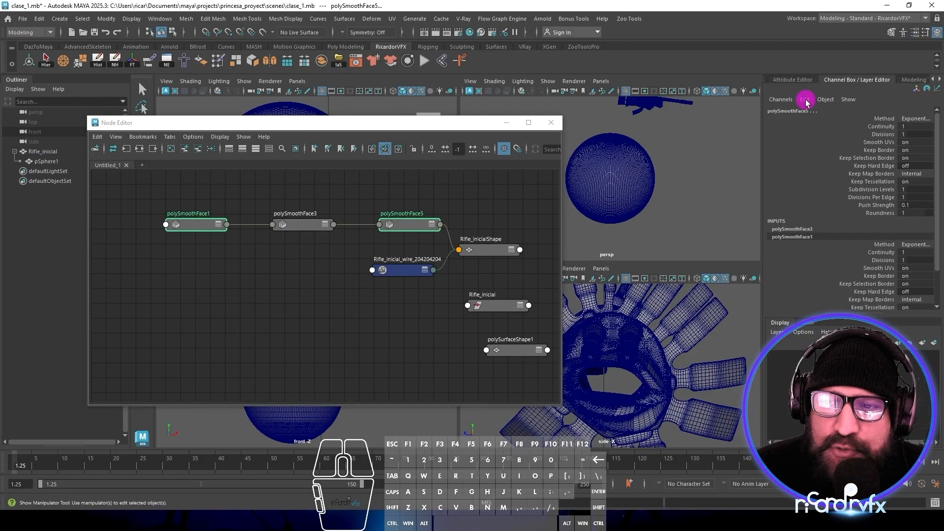
Delete the polySmoothFace1 node from the rifle's history and move polySmoothFace3 away from polySmoothFace5 in the graph.
left_click(805, 99)
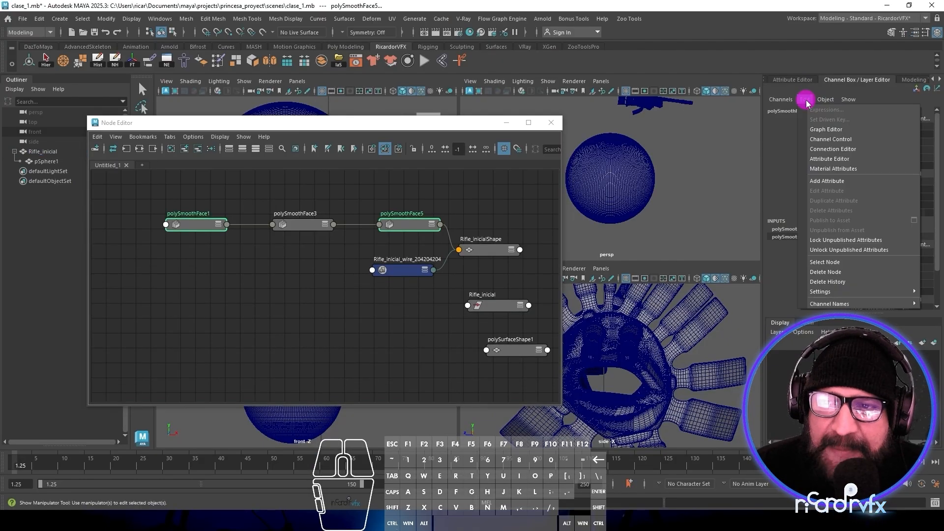
left_click(844, 281)
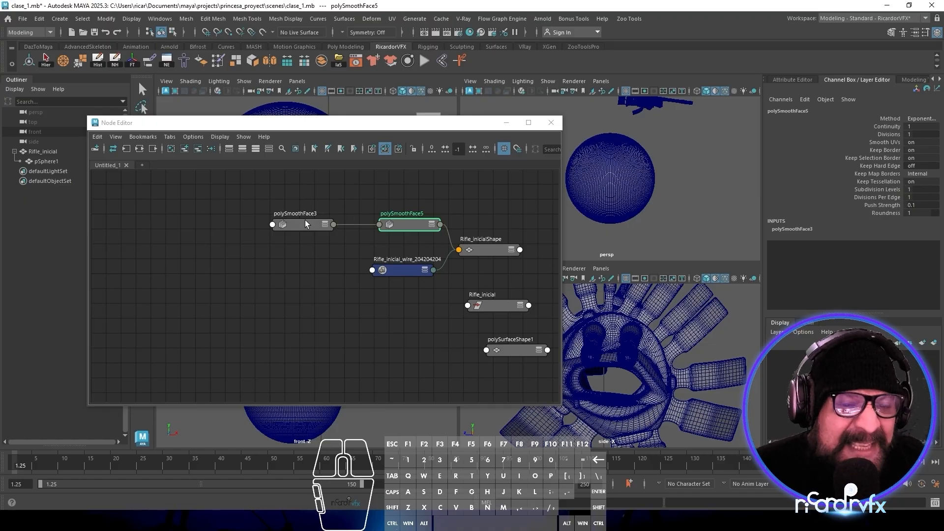
left_click_drag(300, 228, 248, 248)
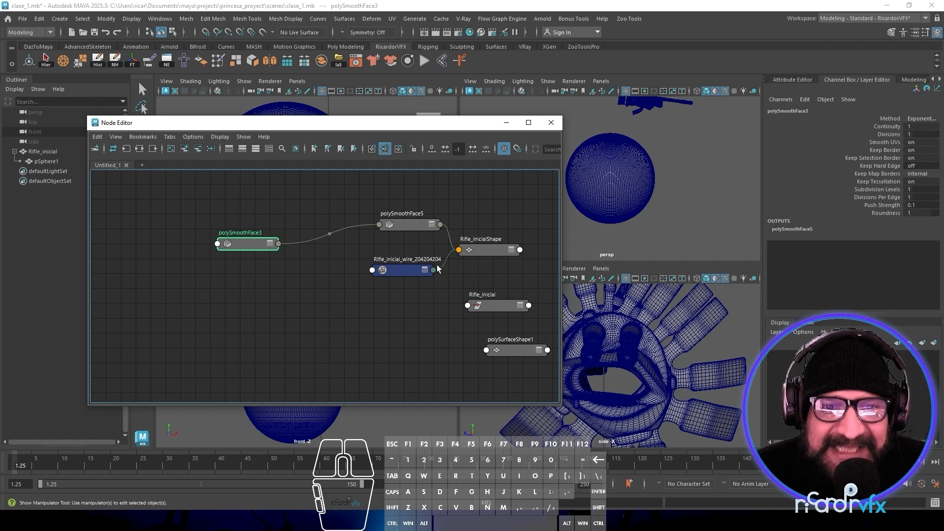
Show the attributes of the selected polySmoothFace3 node in the Attribute Editor.
left_click(796, 80)
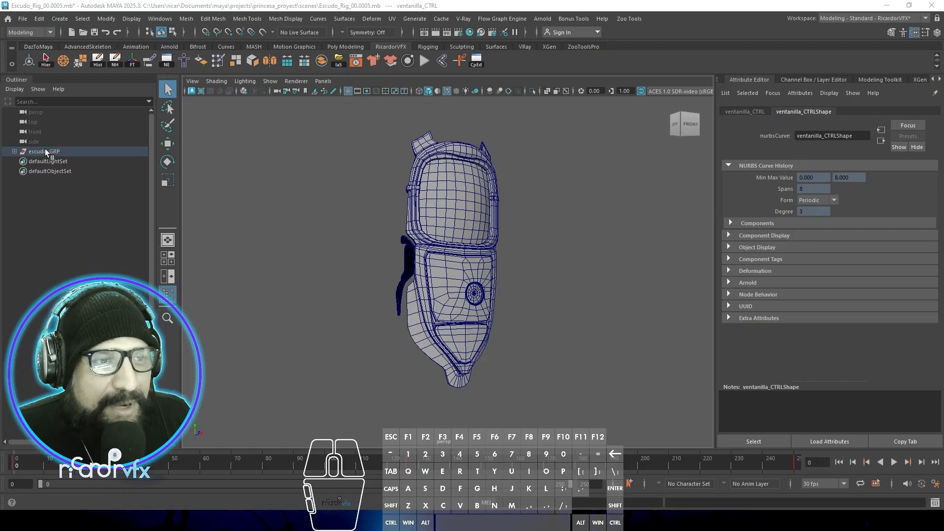
Turn off Show DAG Objects Only in the Escudo_Rig scene's Outliner and look through the full list of scene nodes.
right_click_drag(45, 152, 82, 188)
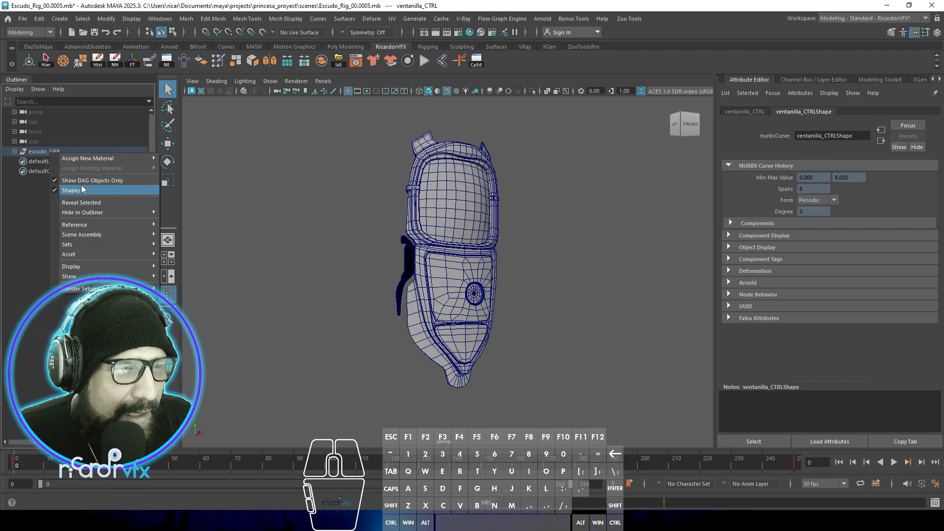
left_click(56, 180)
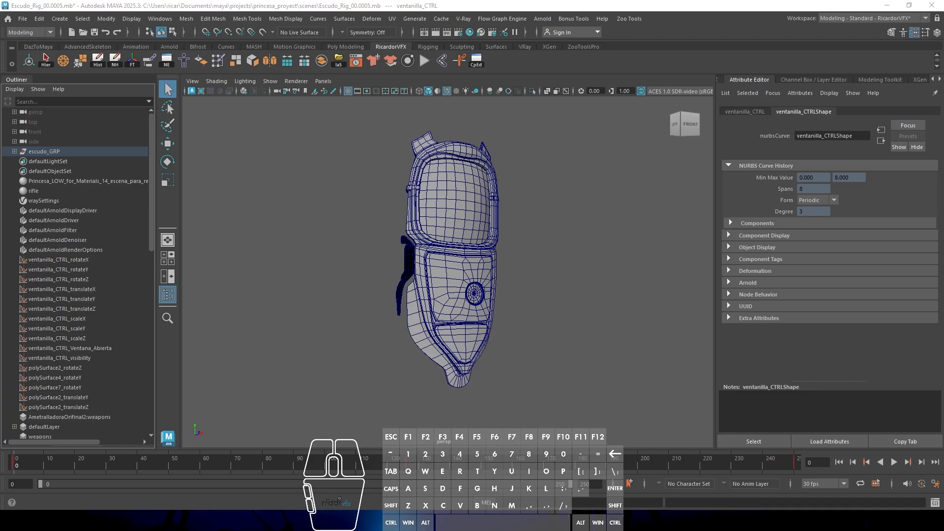
scroll(86, 241, "down", 10)
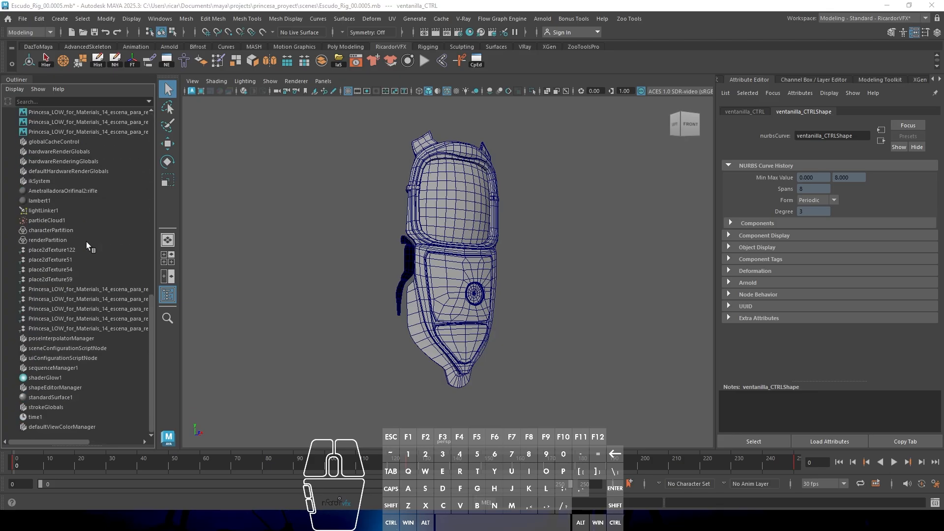
scroll(90, 323, "up", 8)
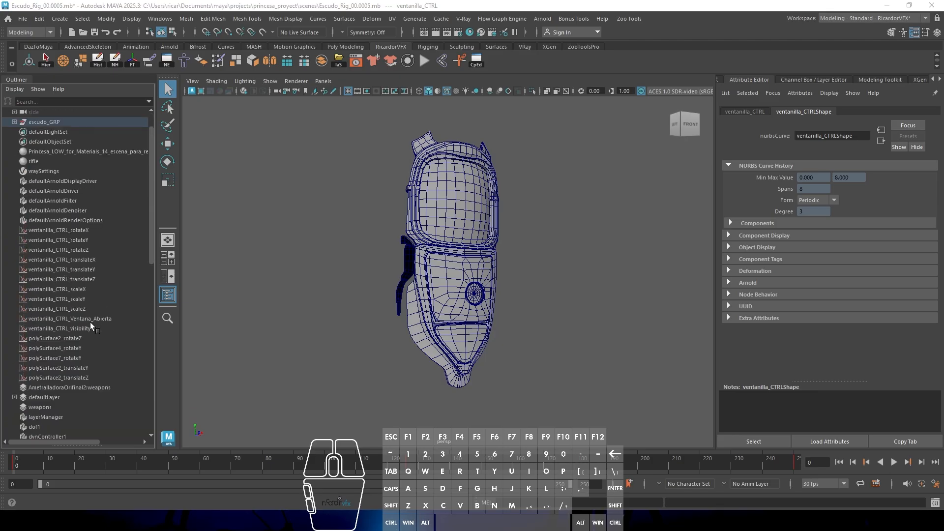
scroll(86, 321, "up", 1)
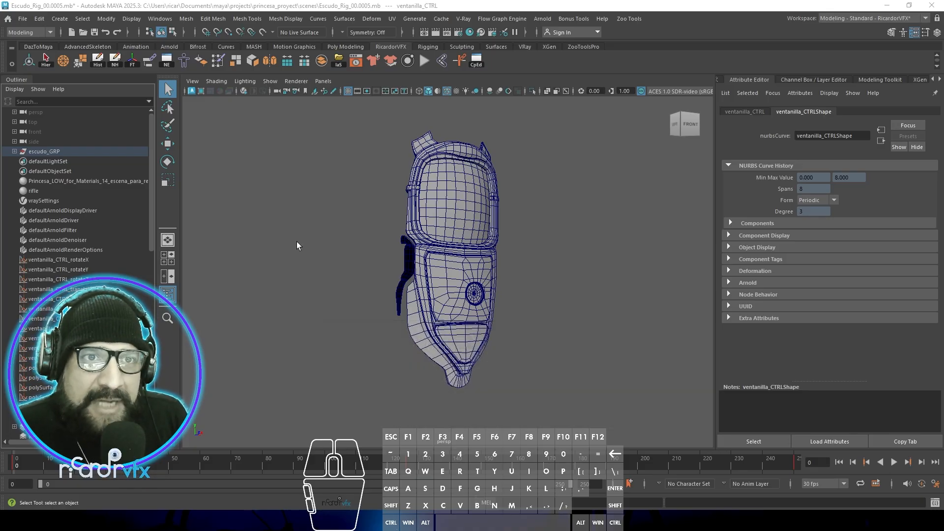
Turn Show DAG Objects Only back on in the Outliner to hide the non-DAG nodes.
left_click(23, 19)
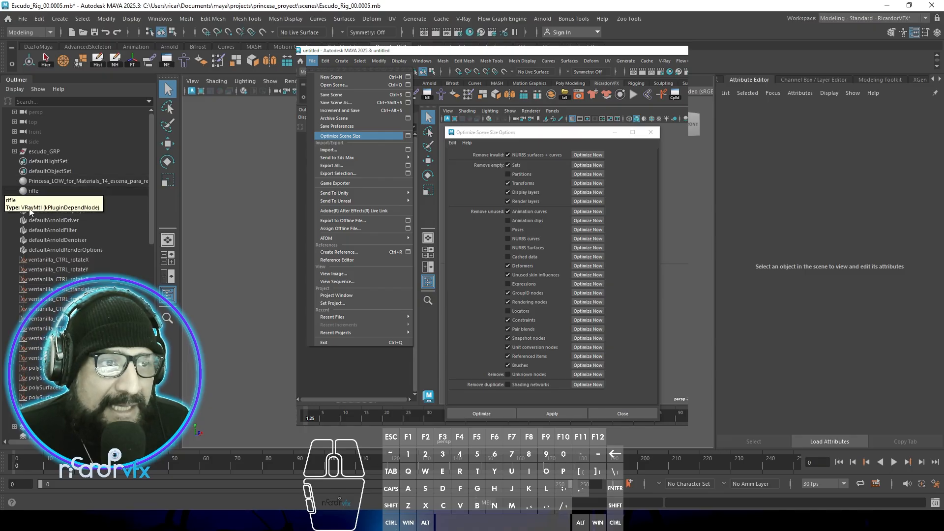
right_click(14, 204)
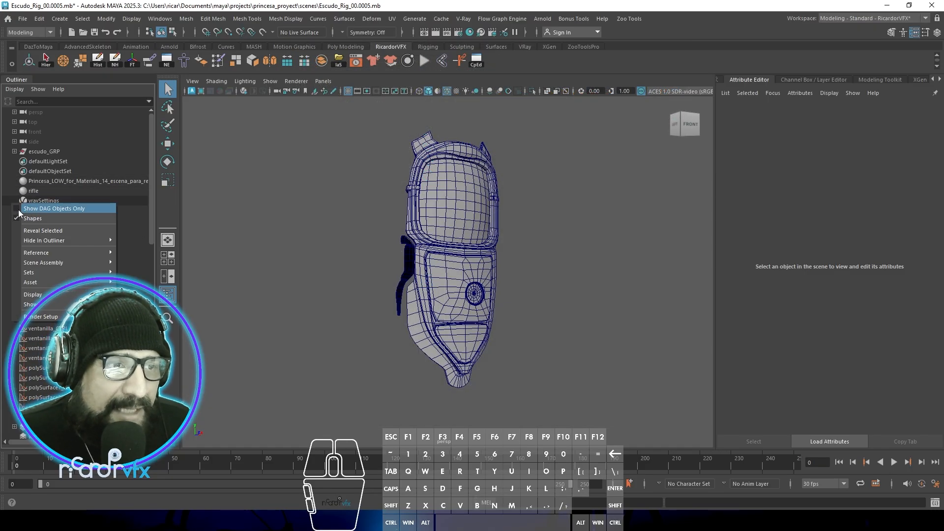
left_click(17, 209)
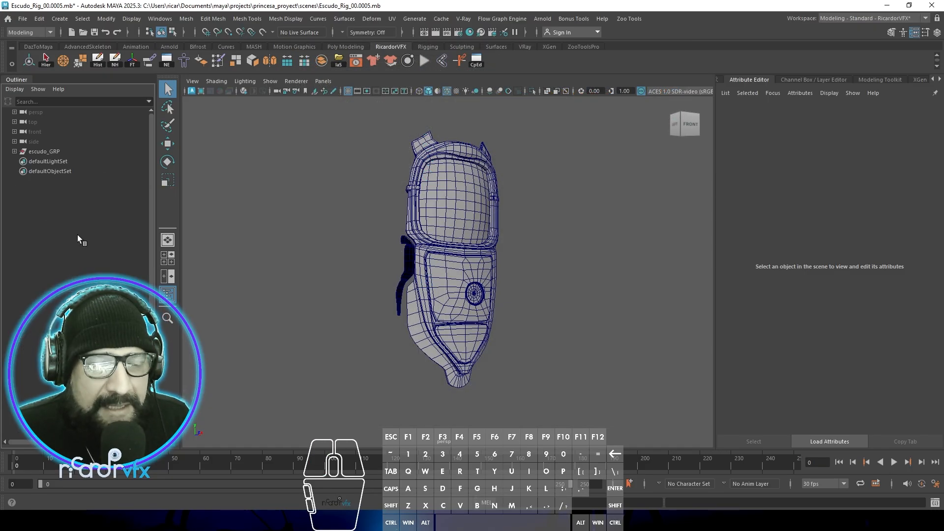
Expand escudo_GRP in the Outliner, turn off the display of shape nodes, and collapse the group again.
right_click(55, 214)
left_click(37, 200)
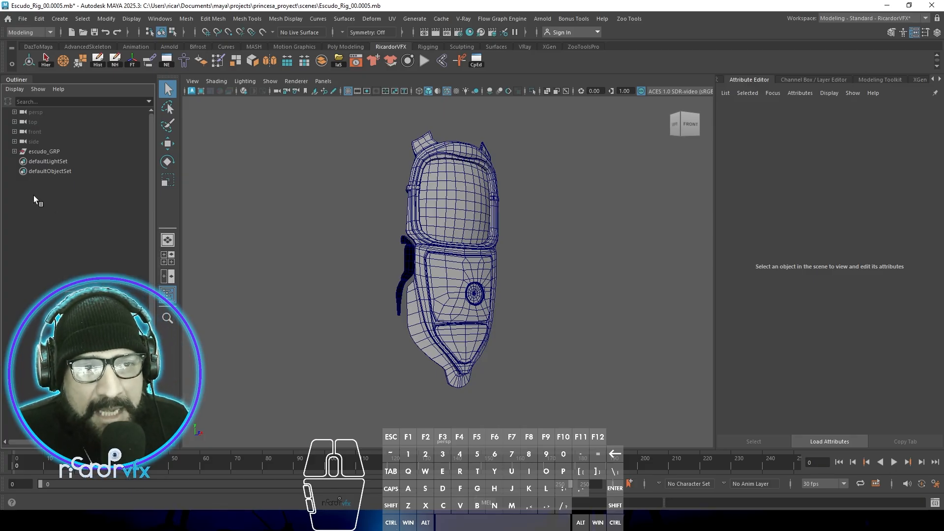
left_click(14, 151)
right_click(43, 239)
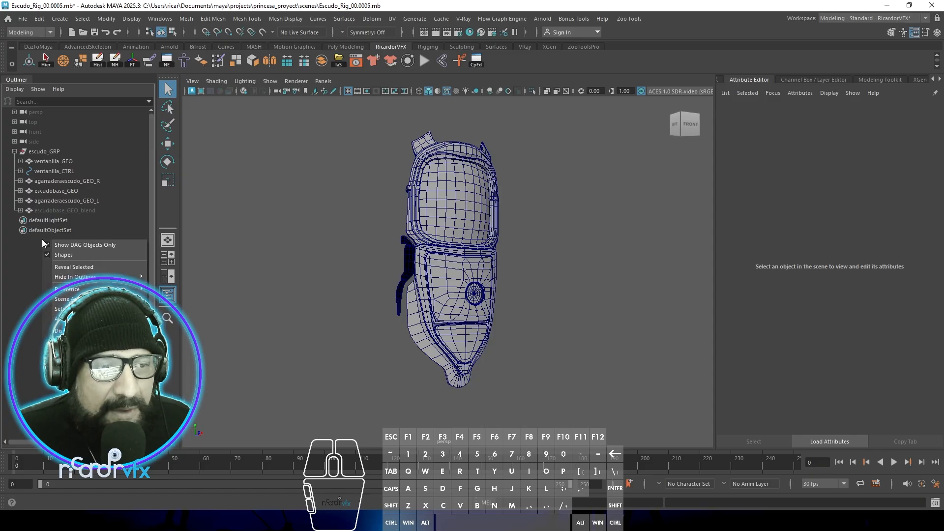
left_click(56, 256)
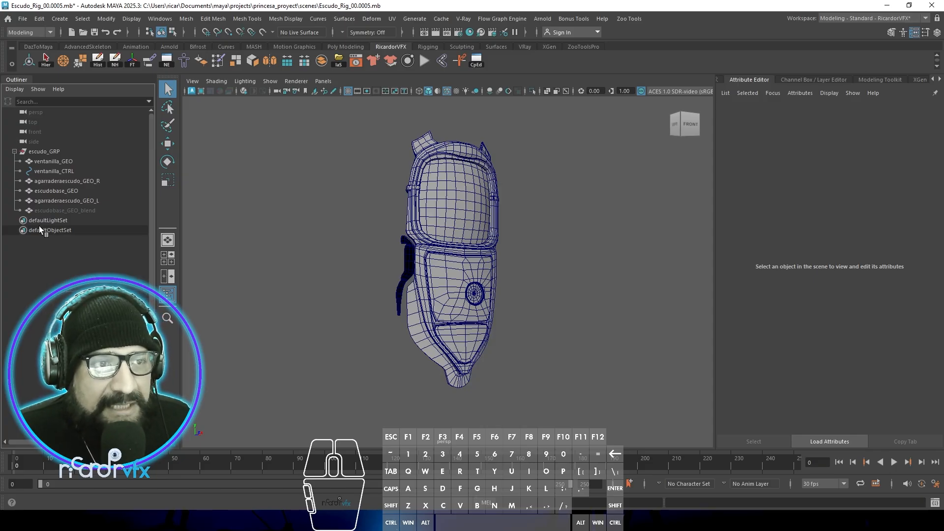
left_click(15, 151)
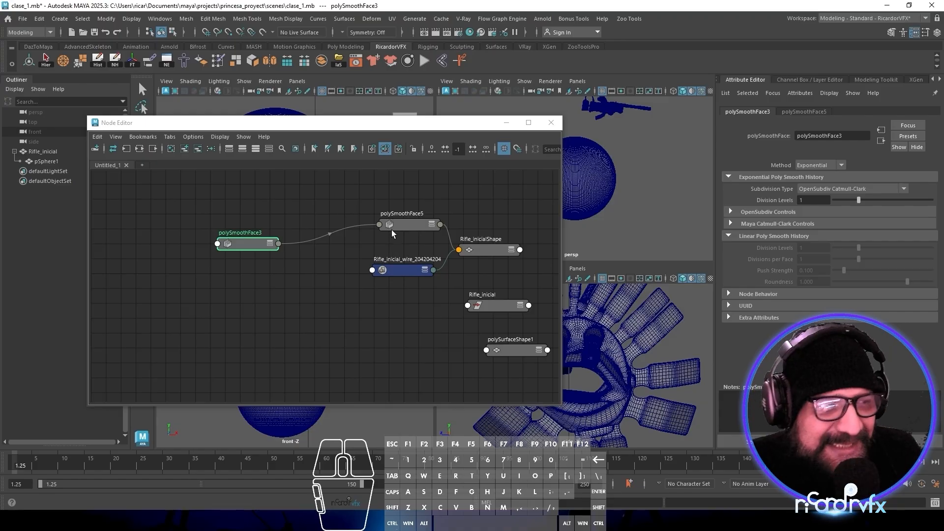
Bring up the Script Editor's command log over the Node Editor, then close the editor windows.
mouse_move(446, 123)
left_mouse_down()
mouse_move(468, 122)
mouse_move(445, 131)
left_mouse_up()
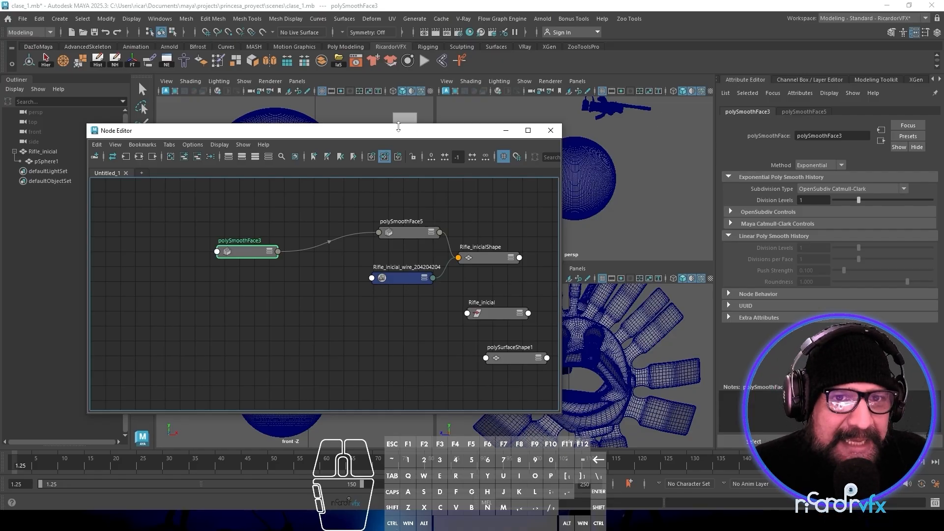
mouse_move(398, 129)
left_mouse_down()
mouse_move(438, 116)
mouse_move(408, 143)
left_mouse_up()
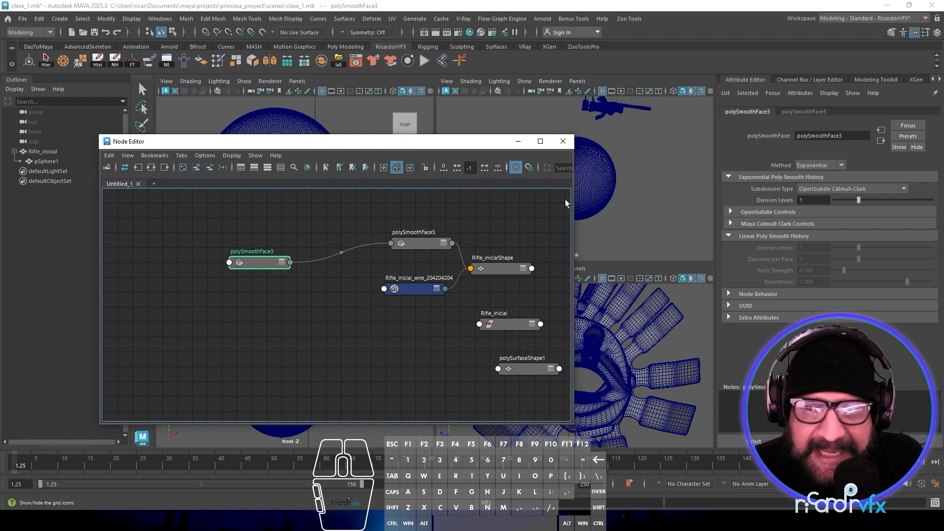
left_click(933, 502)
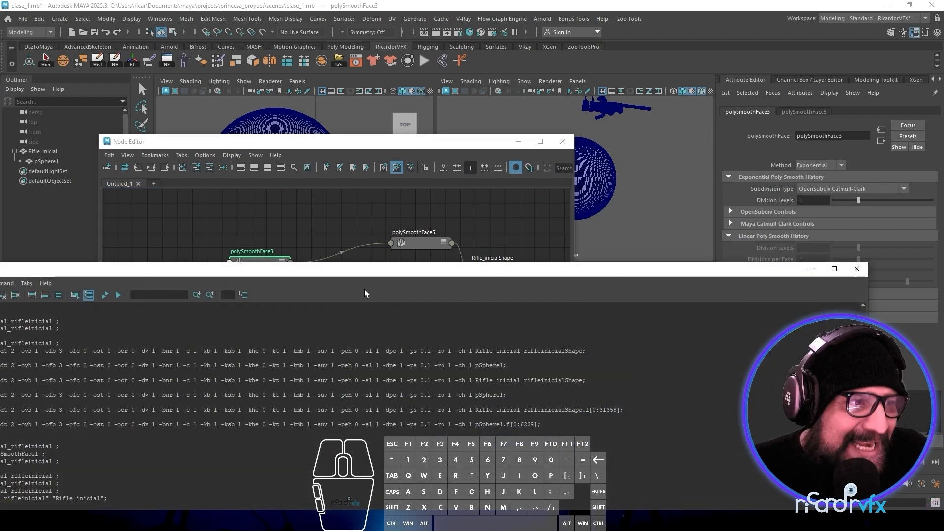
left_click(858, 269)
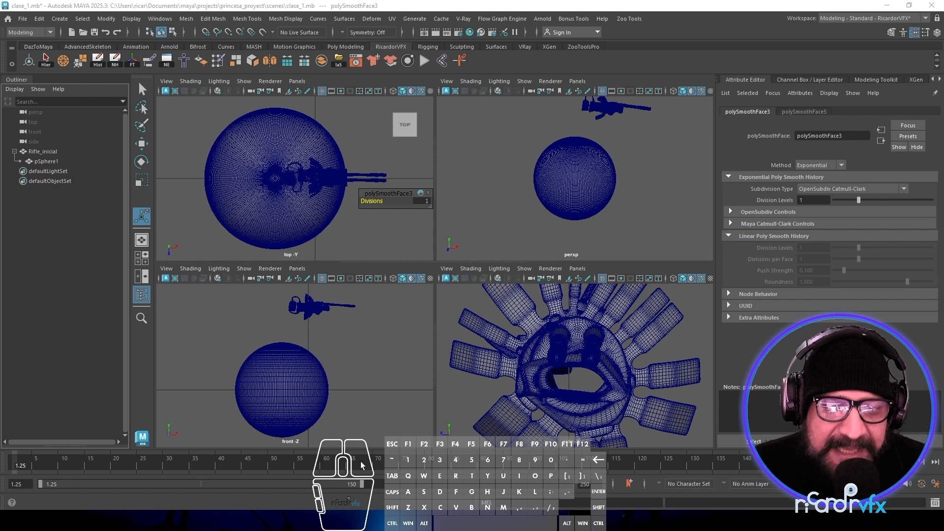
Enlarge the Time Slider and animate pSphere1 with a key at the start and an X move of -207.513 at frame 71.
left_click_drag(366, 449, 362, 397)
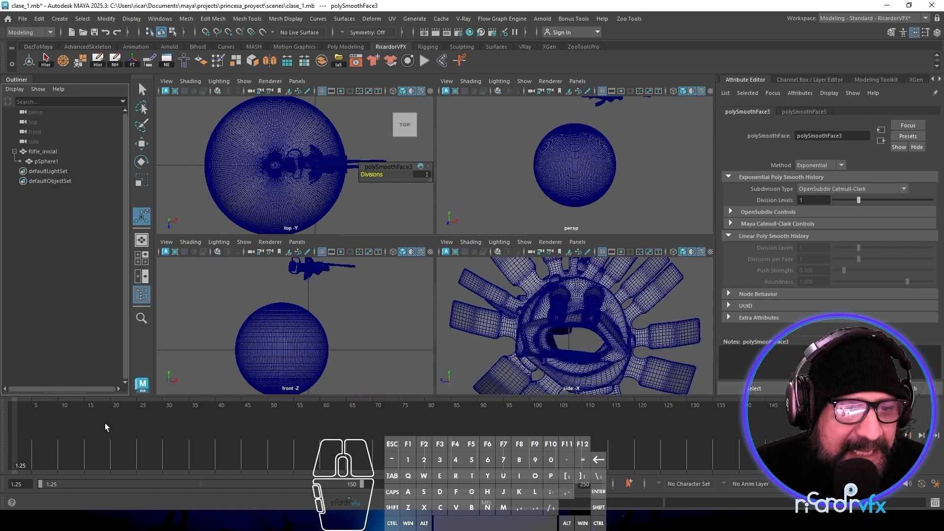
left_click(559, 184)
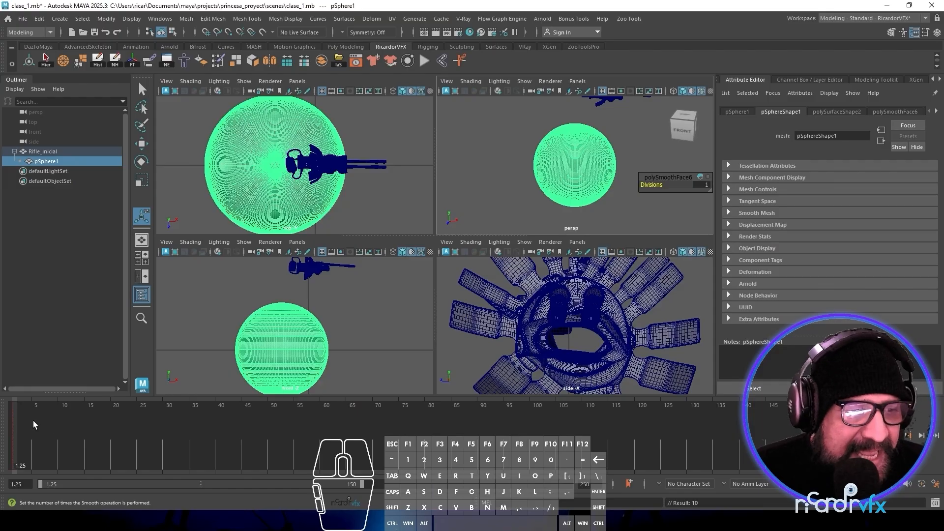
mouse_move(64, 425)
left_mouse_down()
mouse_move(378, 435)
mouse_move(379, 442)
left_mouse_up()
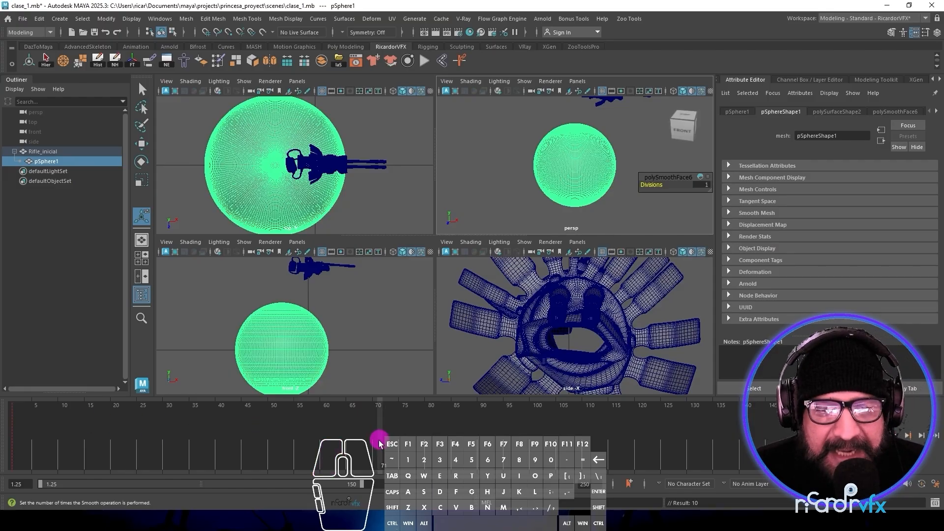
left_click(142, 143)
left_click_drag(641, 173, 564, 209)
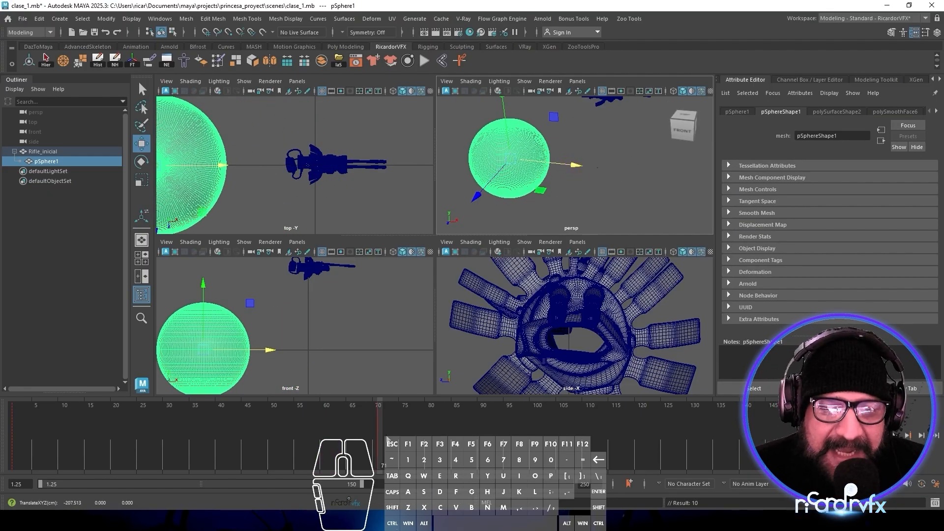
Scrub through the Time Slider to preview the sphere's movement, stopping at frame 55.
left_click(297, 444)
left_click_drag(297, 444, 183, 424)
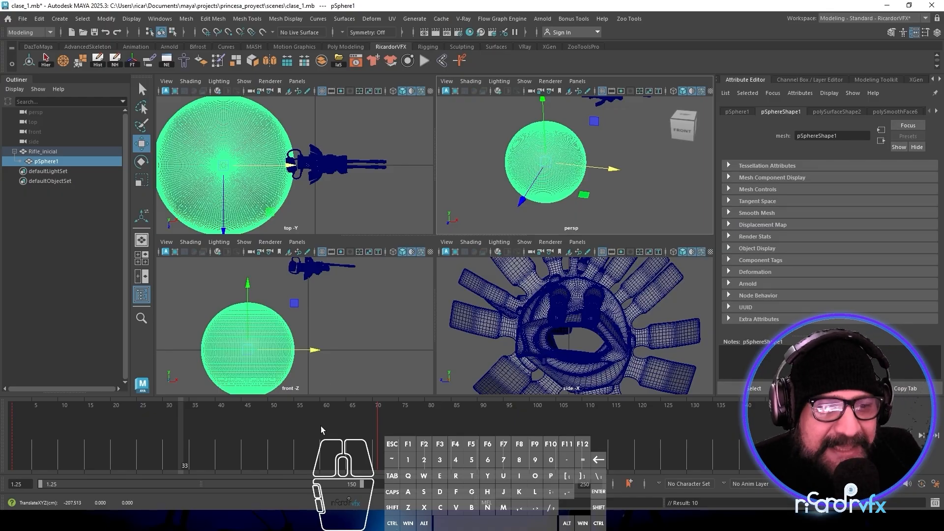
left_click(117, 422)
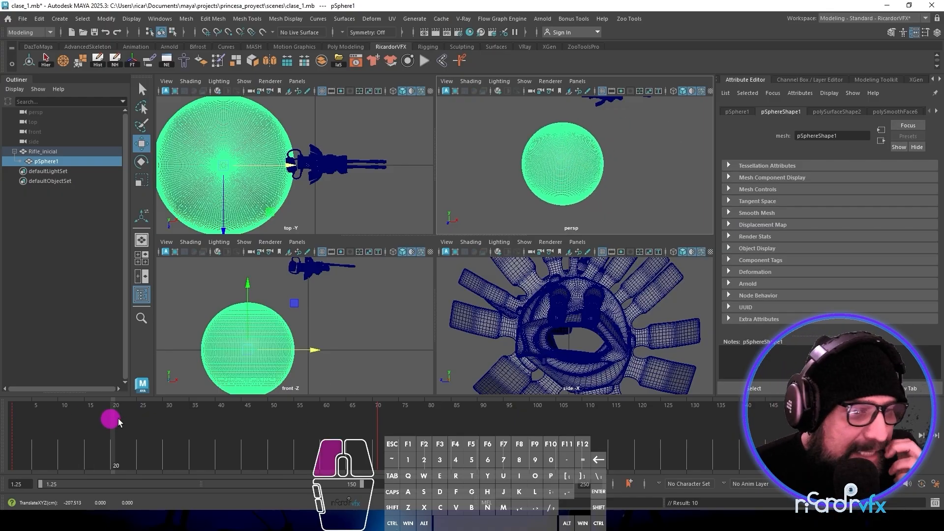
left_click_drag(118, 422, 297, 422)
Open the Graph Editor to show pSphere1's animation curves and place its window over the viewports.
left_click(160, 19)
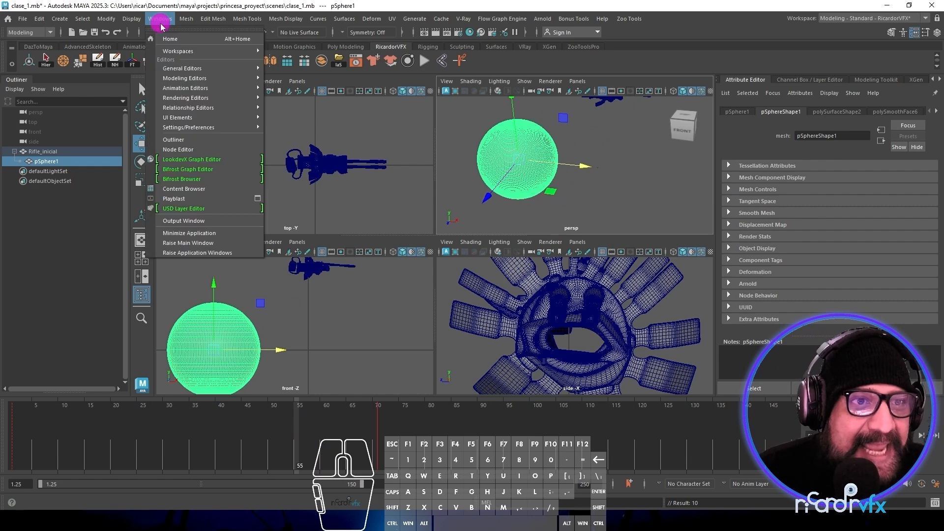
mouse_move(168, 71)
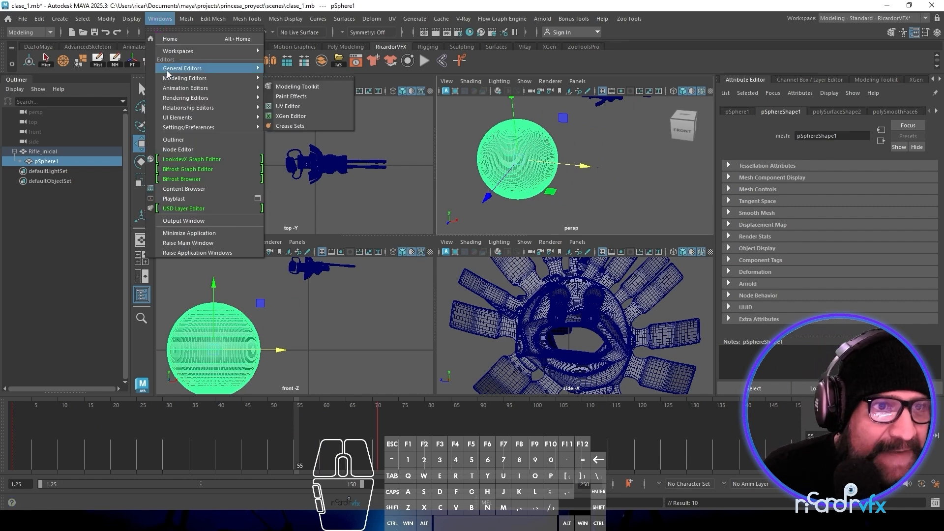
mouse_move(183, 89)
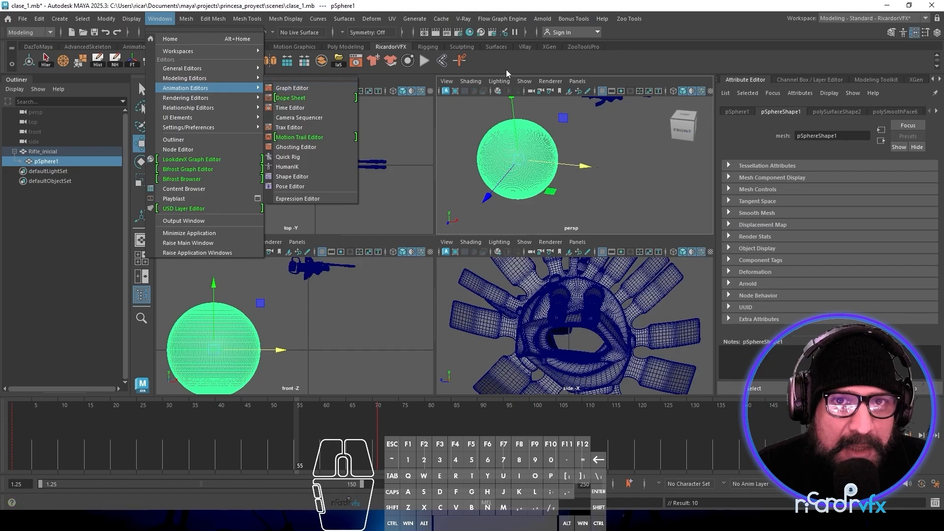
left_click(298, 92)
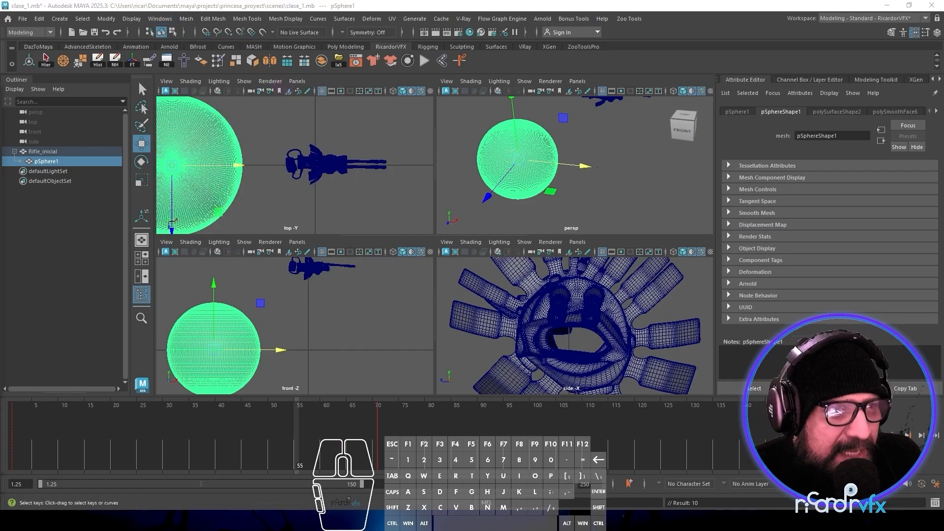
left_click_drag(0, 97, 661, 131)
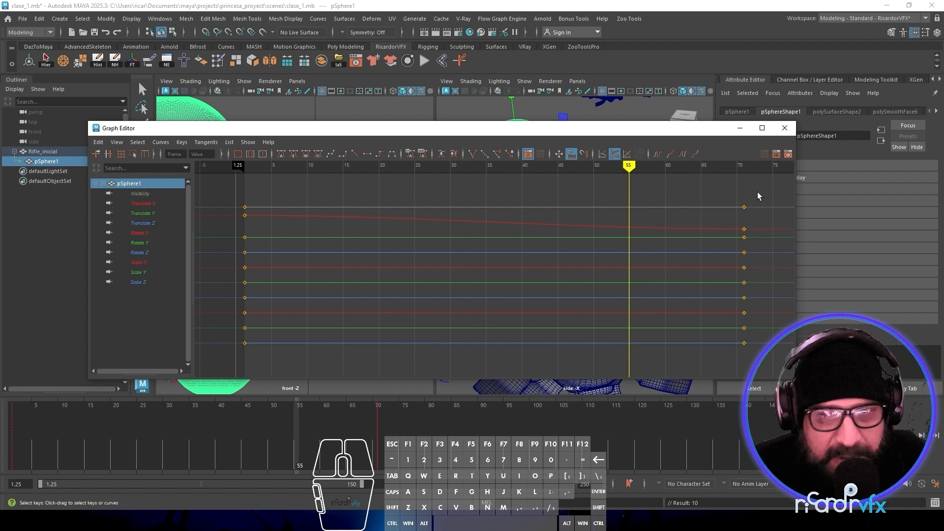
Select all of pSphere1's keys at frame 71 in the Graph Editor and move them to frame 26.
left_click_drag(767, 197, 709, 381)
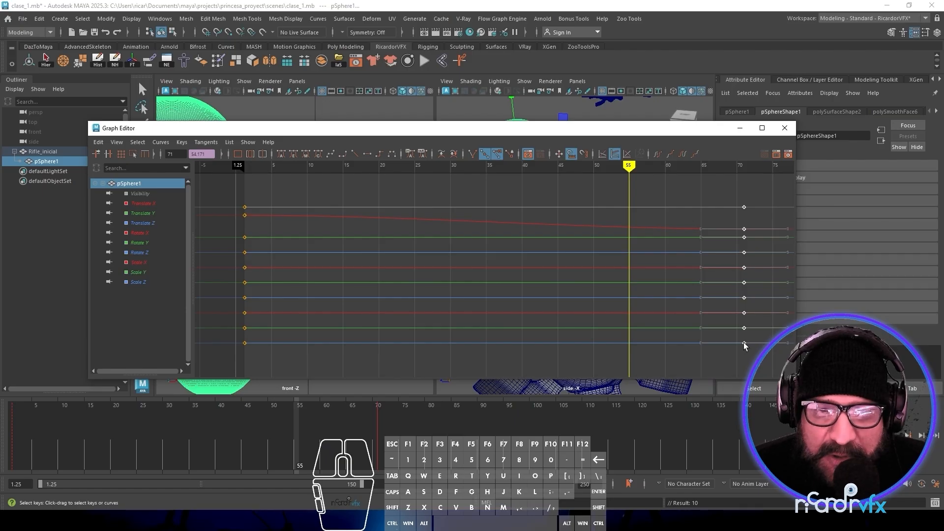
left_click_drag(744, 346, 654, 327)
key("ctrl+z")
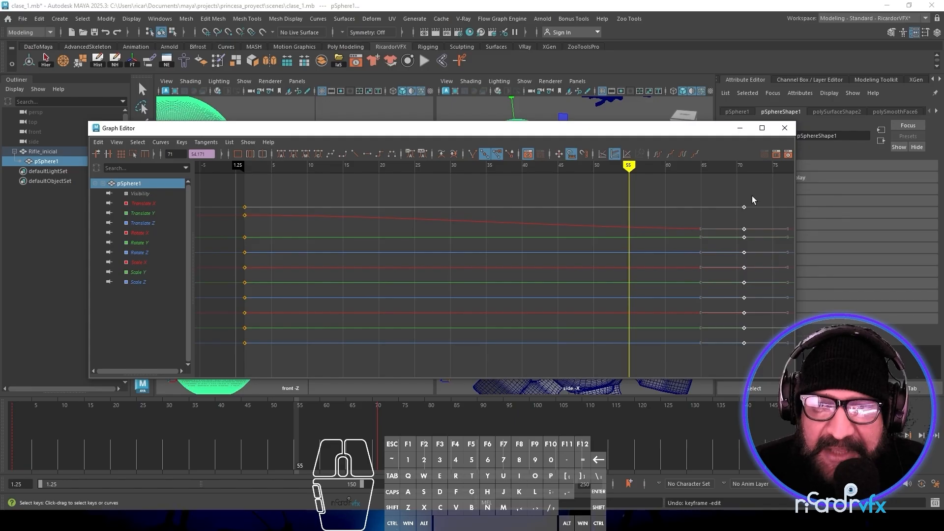
mouse_move(748, 207)
left_mouse_down()
mouse_move(736, 312)
mouse_move(712, 353)
mouse_move(744, 340)
mouse_move(489, 324)
mouse_move(436, 340)
left_mouse_up()
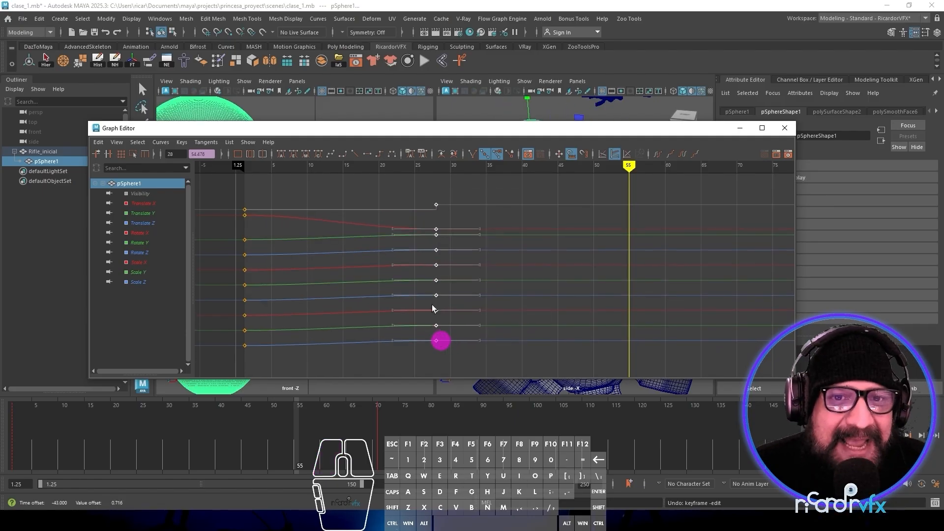
left_click_drag(420, 131, 435, 243)
mouse_move(451, 318)
left_mouse_down()
mouse_move(708, 332)
mouse_move(618, 320)
mouse_move(445, 333)
mouse_move(438, 320)
left_mouse_up()
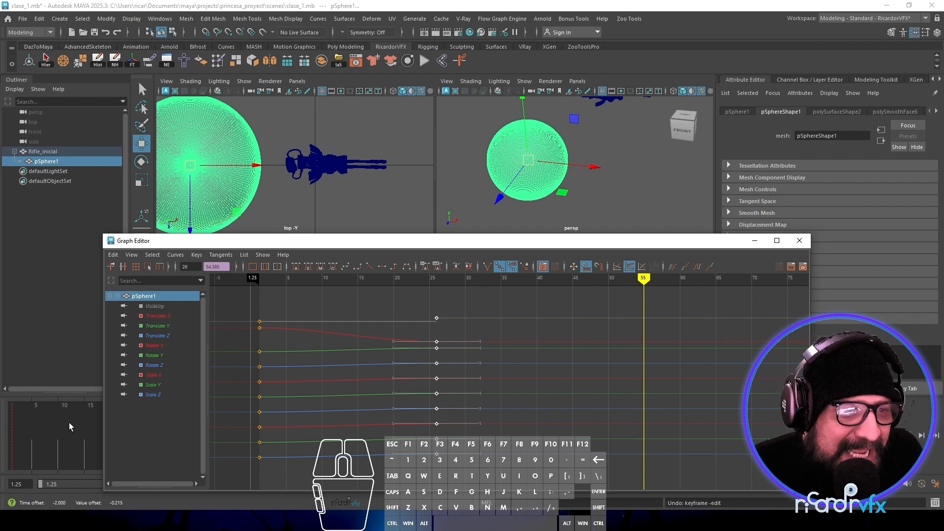
Key pSphere1 at frame 10 and lower the Graph Editor window to uncover the viewports.
left_click(70, 424)
left_click_drag(73, 425, 61, 429)
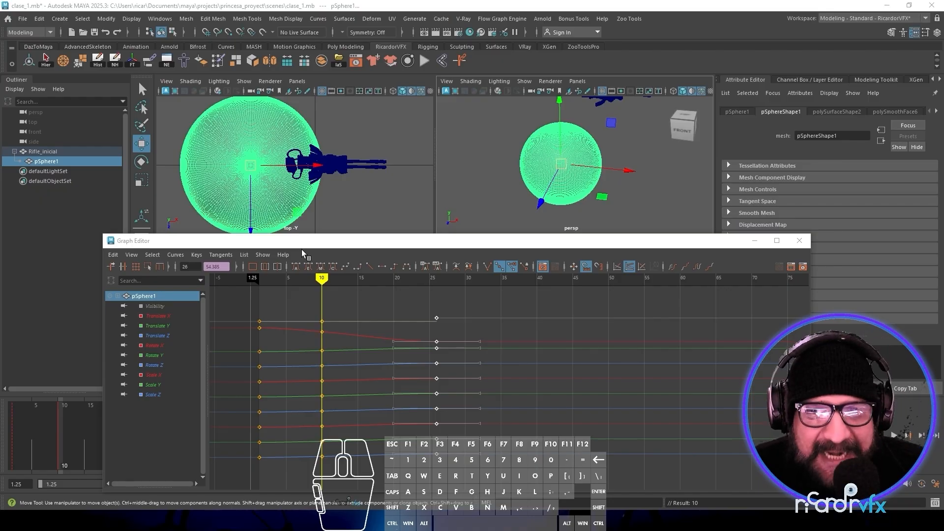
left_click_drag(422, 234, 418, 334)
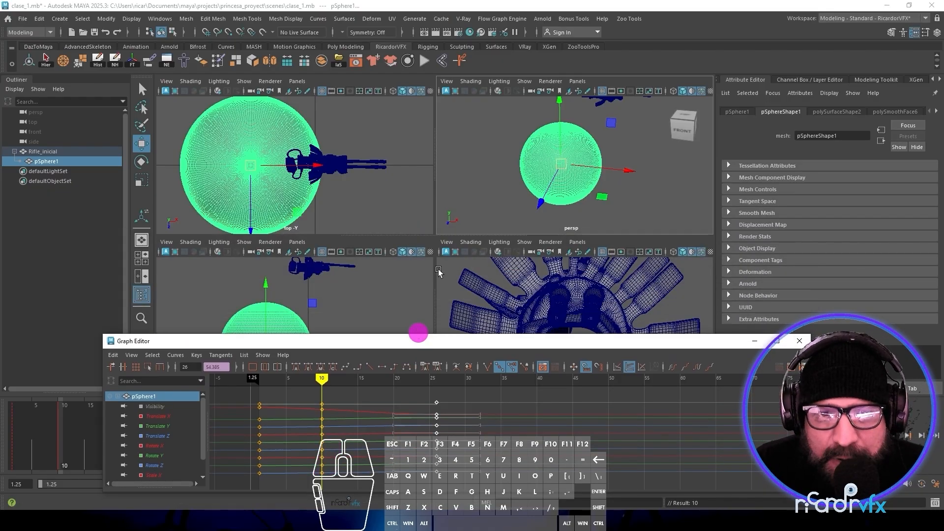
Open the Hypershade to show the scene's materials.
left_click(471, 33)
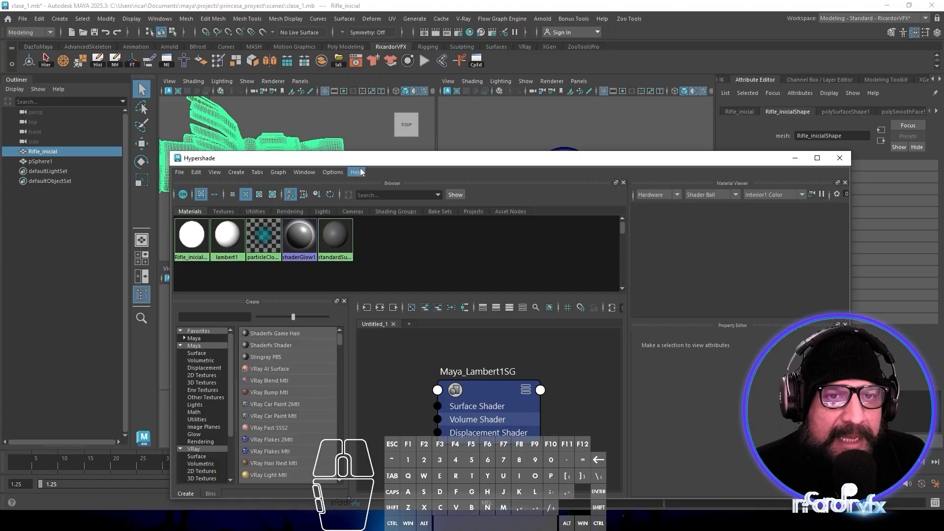
Lower the Hypershade window to uncover the rifle in the top view, and clear the graph in its work area.
left_click_drag(360, 161, 338, 228)
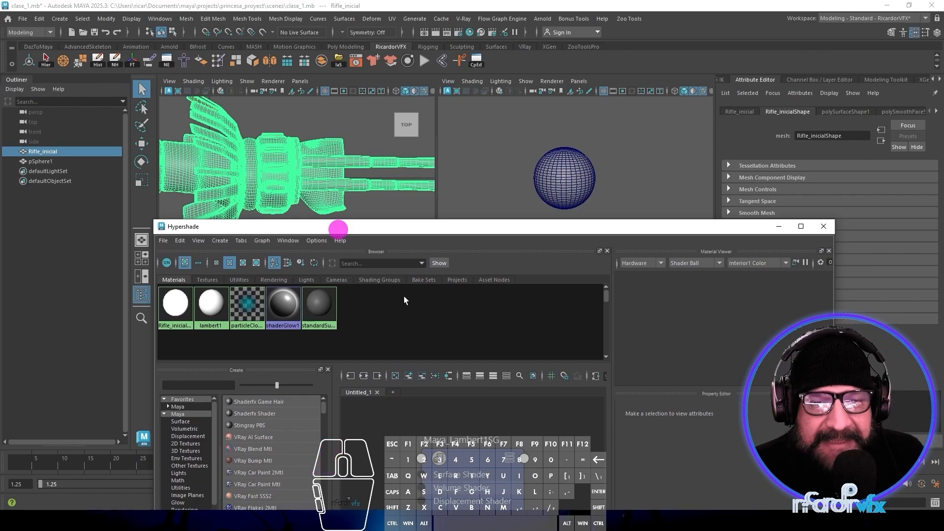
left_click(377, 390)
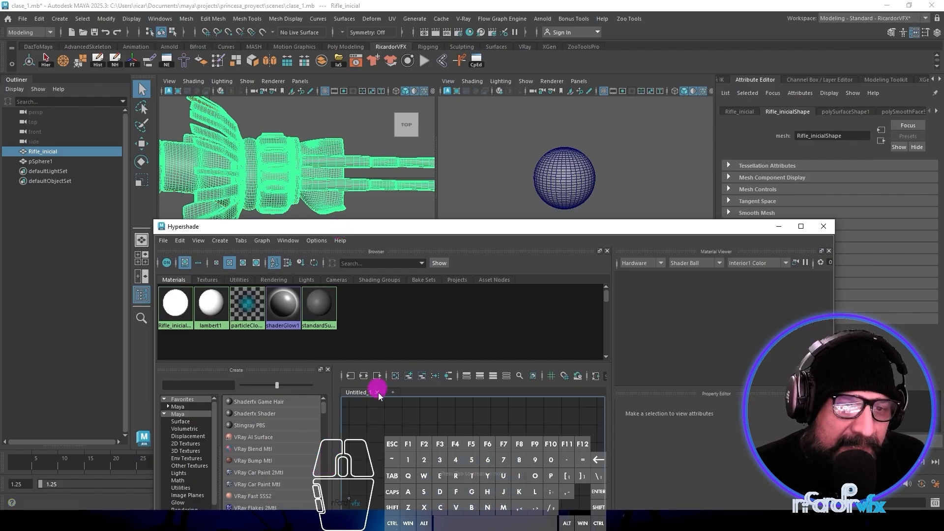
left_click(284, 178)
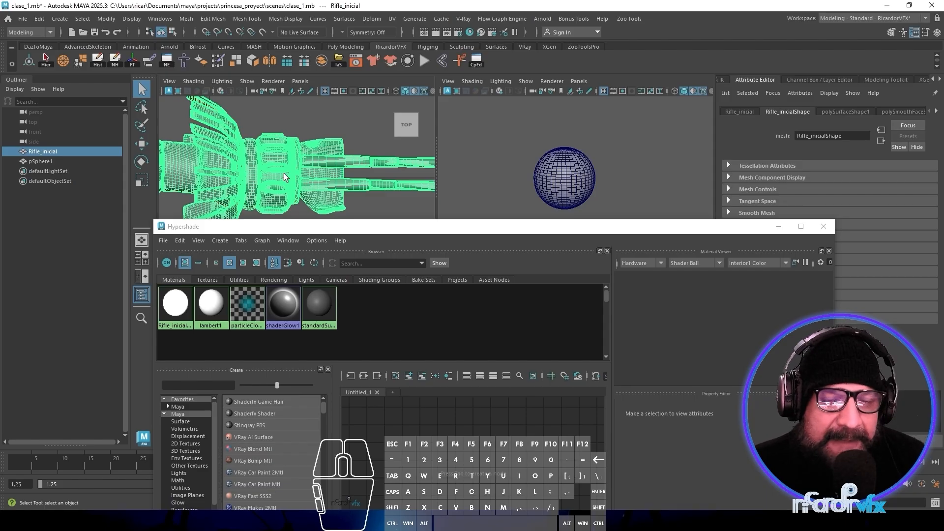
left_click_drag(377, 229, 380, 212)
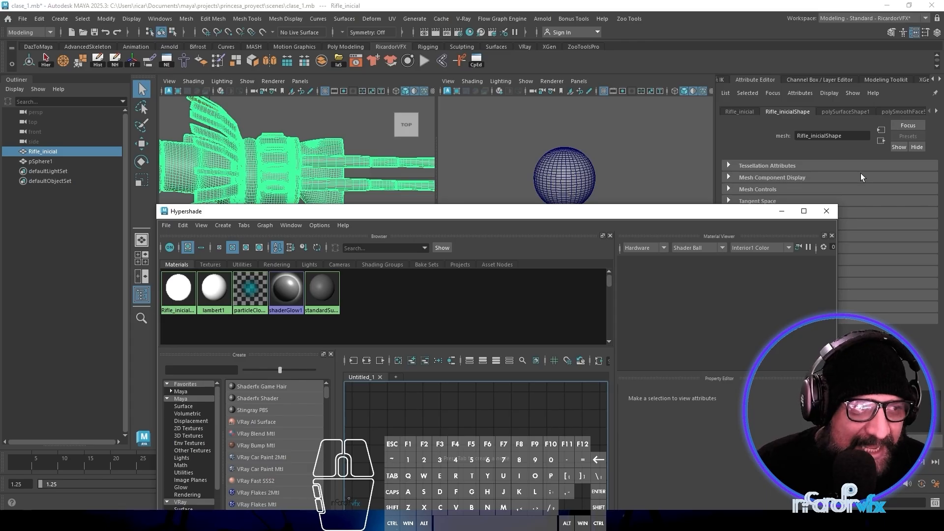
Assign a new Maya Lambert material to Rifle_inicial and minimize the Hypershade window.
right_click(265, 160)
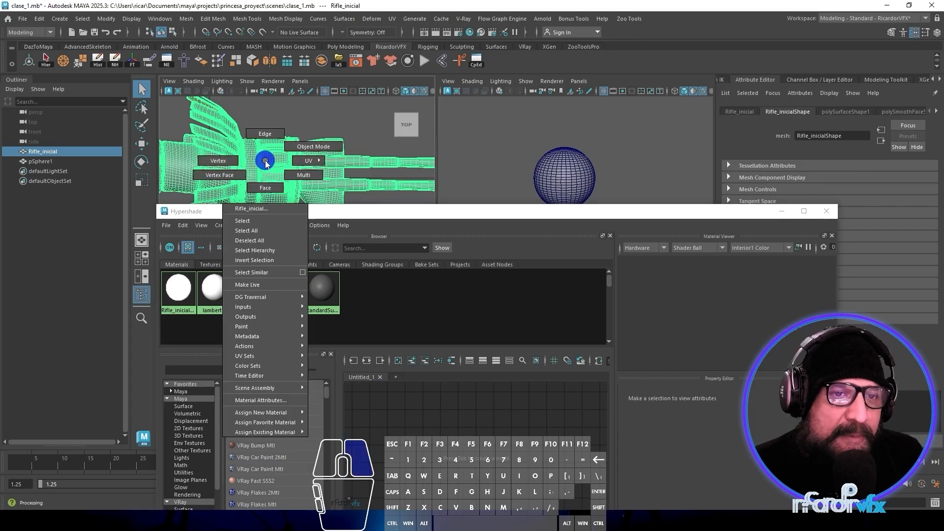
mouse_move(279, 427)
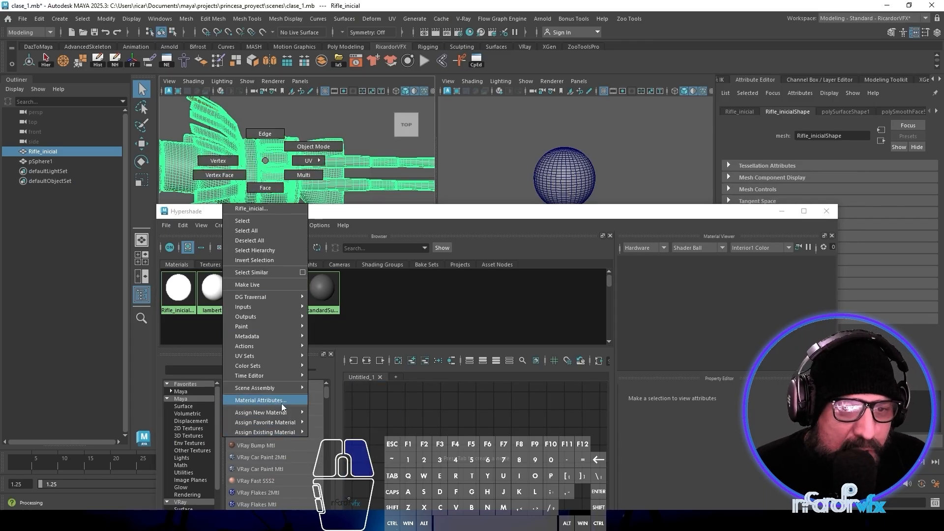
mouse_move(346, 432)
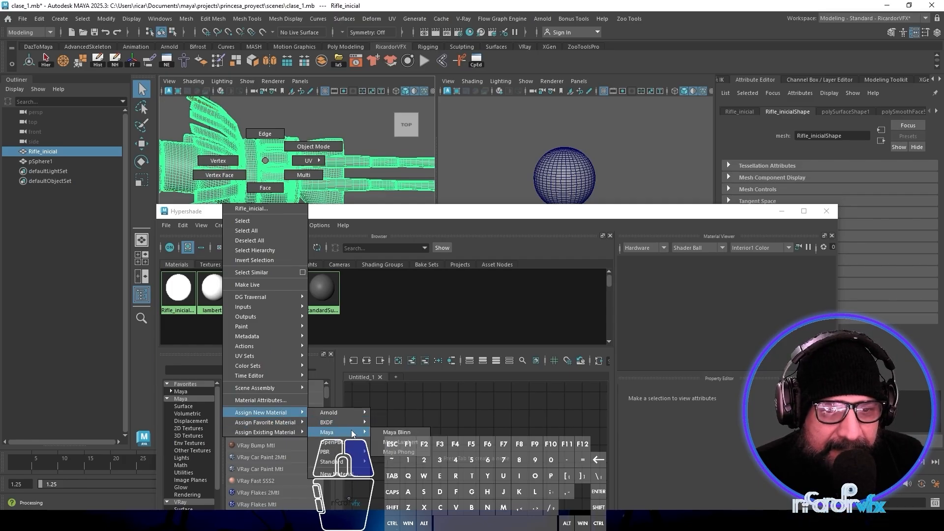
left_click(400, 442)
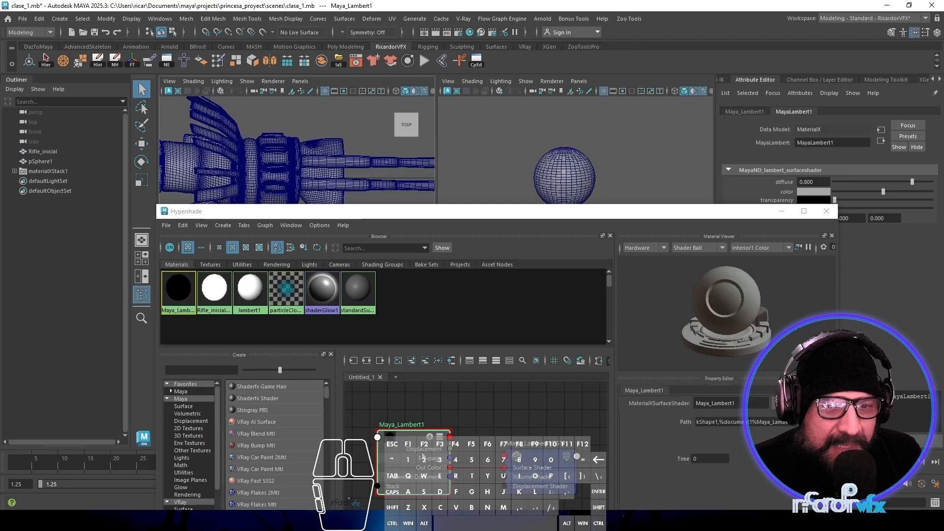
left_click(413, 434)
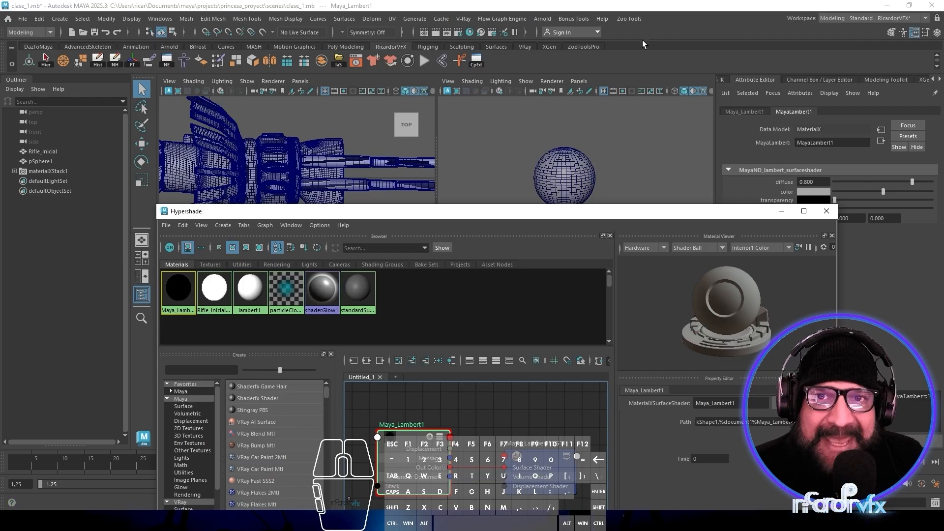
left_click(783, 212)
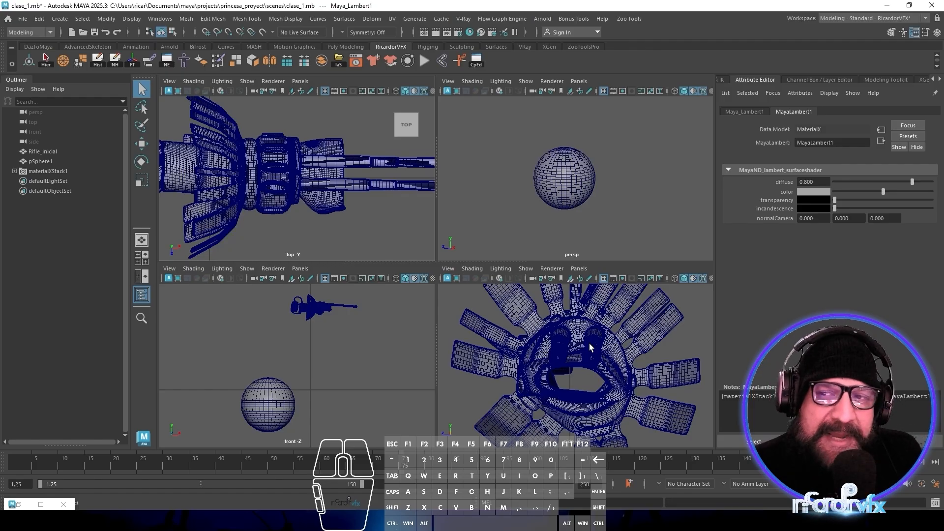
Select pSphere1 and show it enlarged in a single perspective view.
left_click(549, 186)
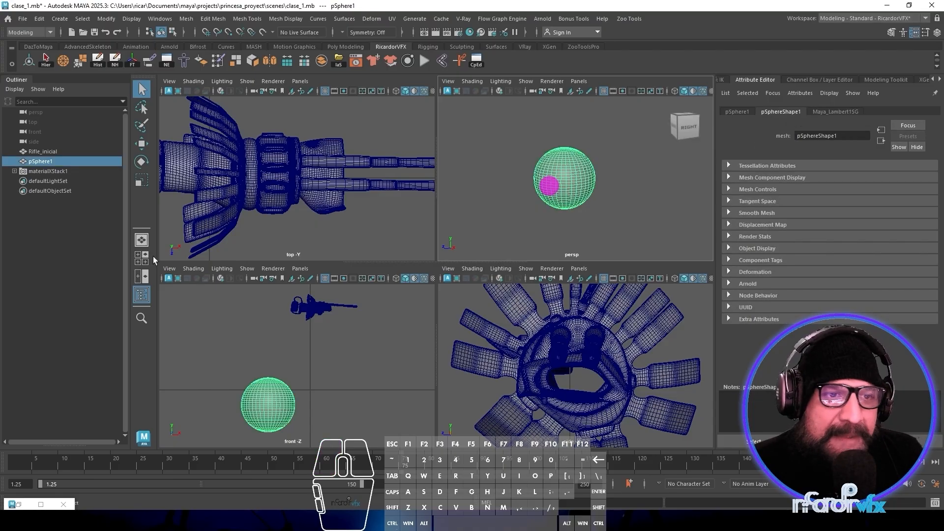
left_click(141, 241)
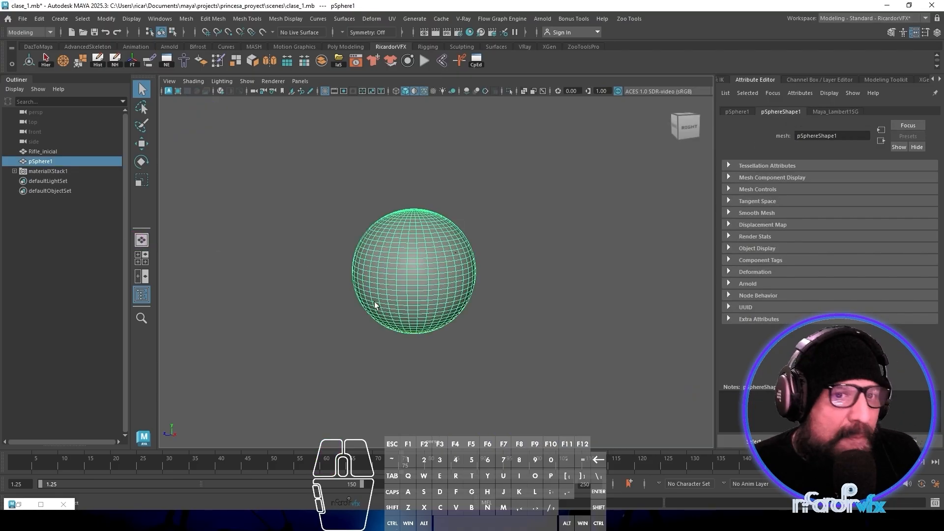
scroll(373, 302, "up", 3)
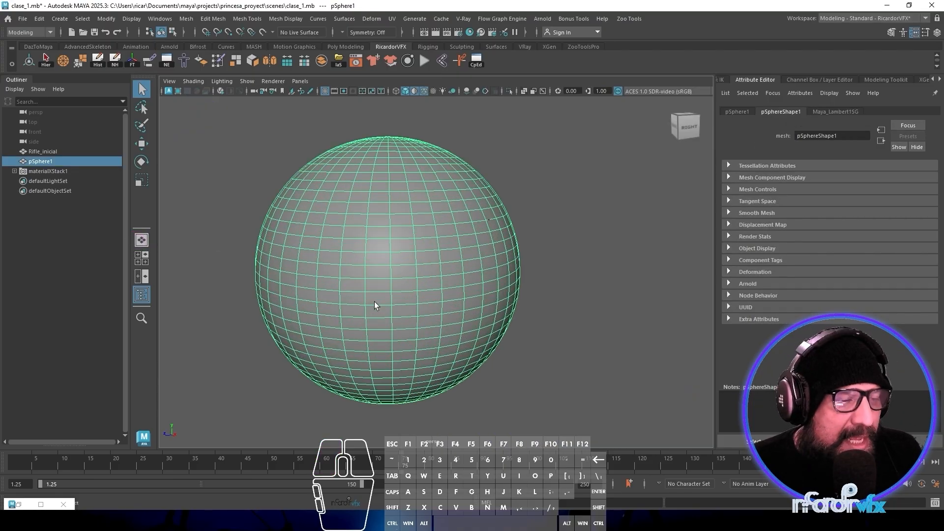
scroll(373, 302, "down", 2)
scroll(374, 302, "up", 2)
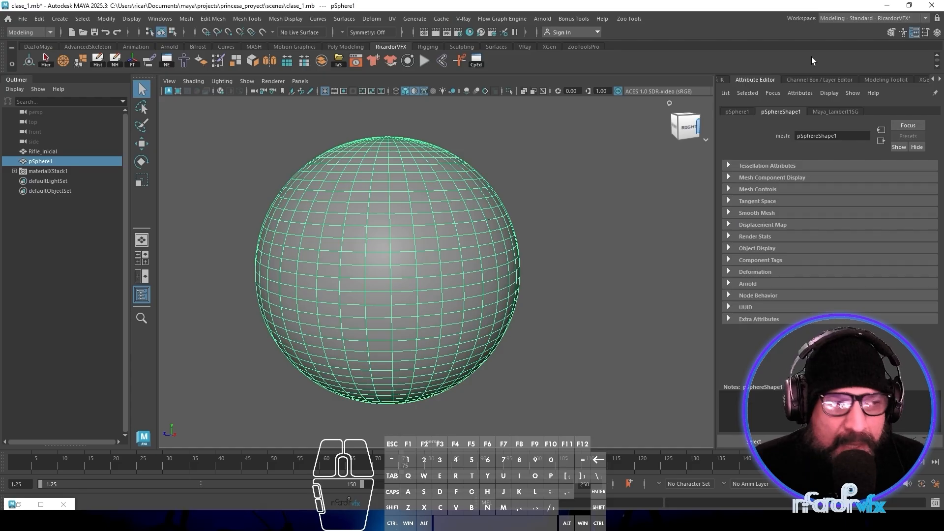
Show pSphere1's Channel Box and examine the Tool Settings for the Select, Move and Rotate tools.
left_click(938, 33)
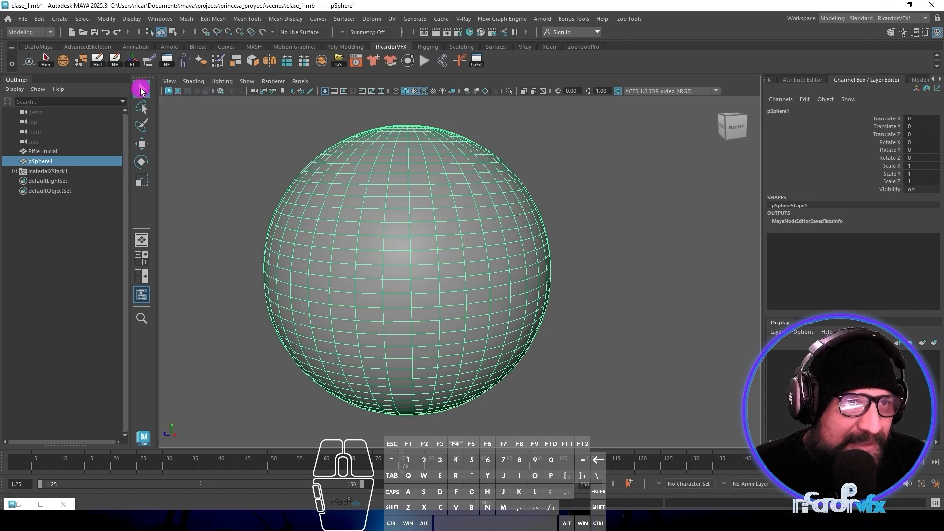
left_click(924, 35)
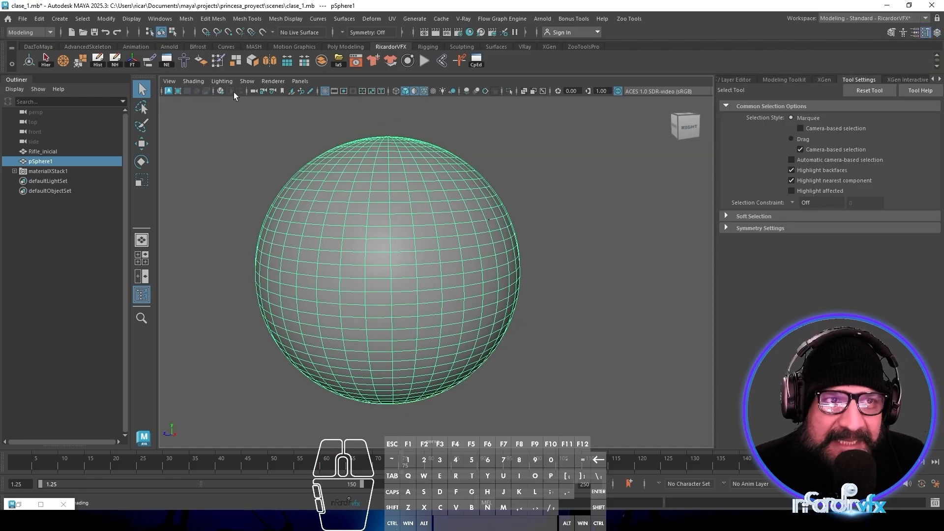
left_click(143, 144)
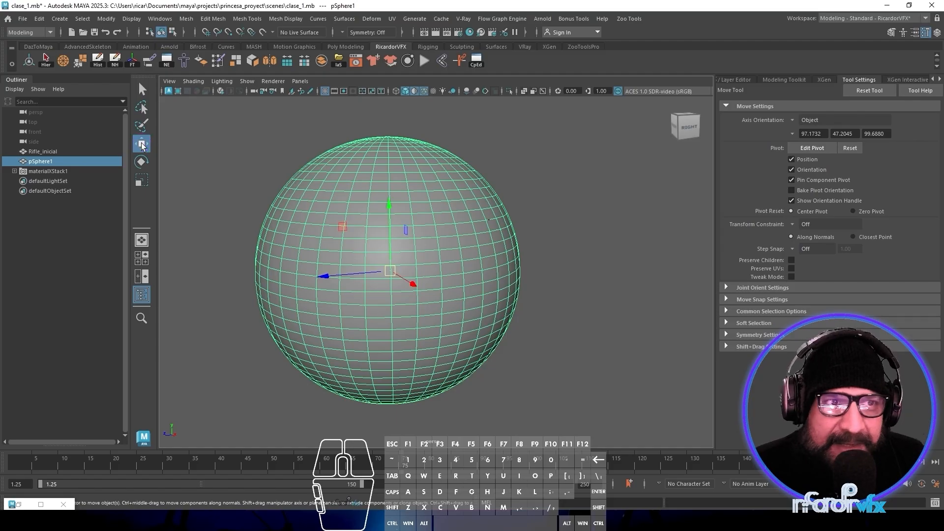
left_click(142, 163)
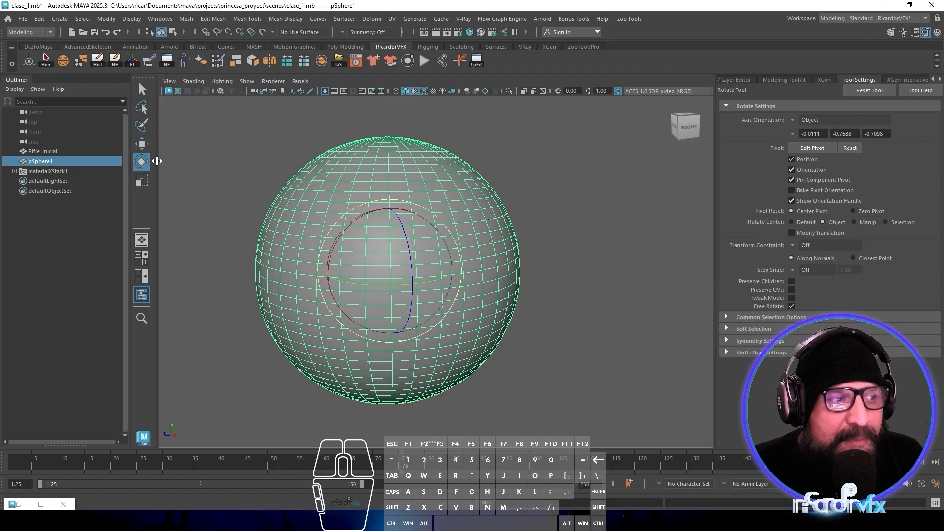
Look through the Human IK controls, pSphere1's Attribute Editor and the Tool Settings.
left_click(904, 34)
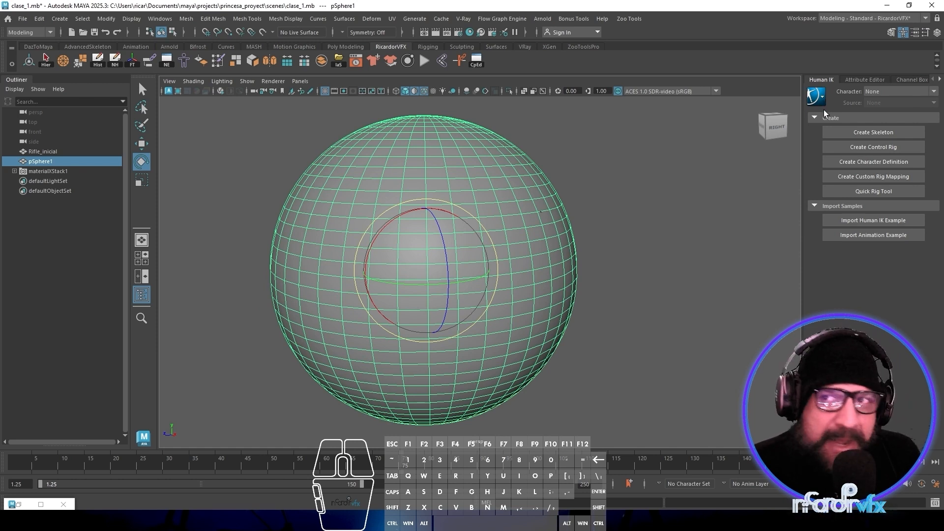
left_click(915, 32)
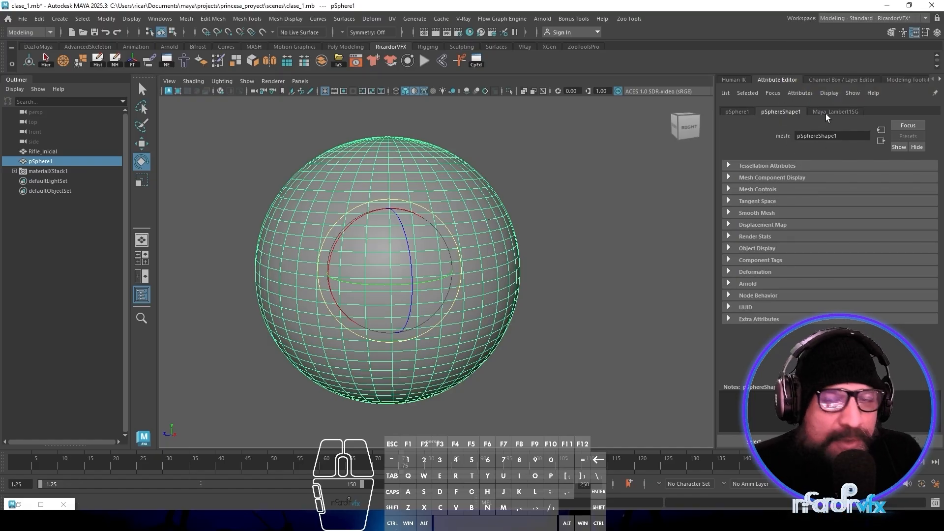
left_click(926, 33)
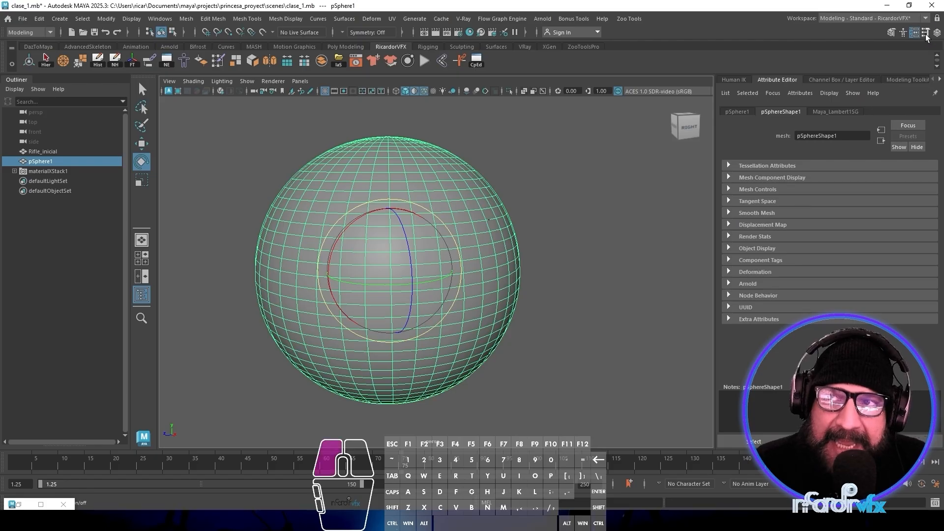
Show the Channel Box / Layer Editor and switch its layer list to Anim and back to Display.
left_click(937, 34)
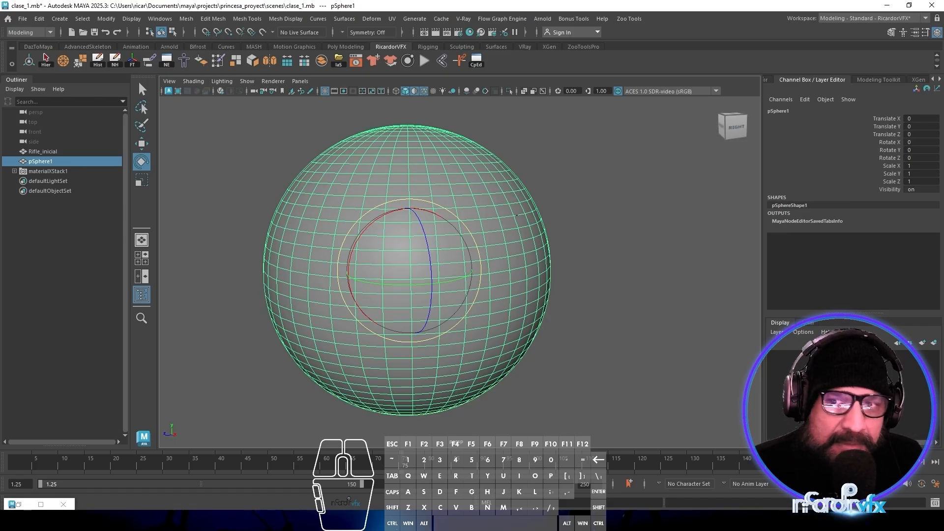
left_click(809, 323)
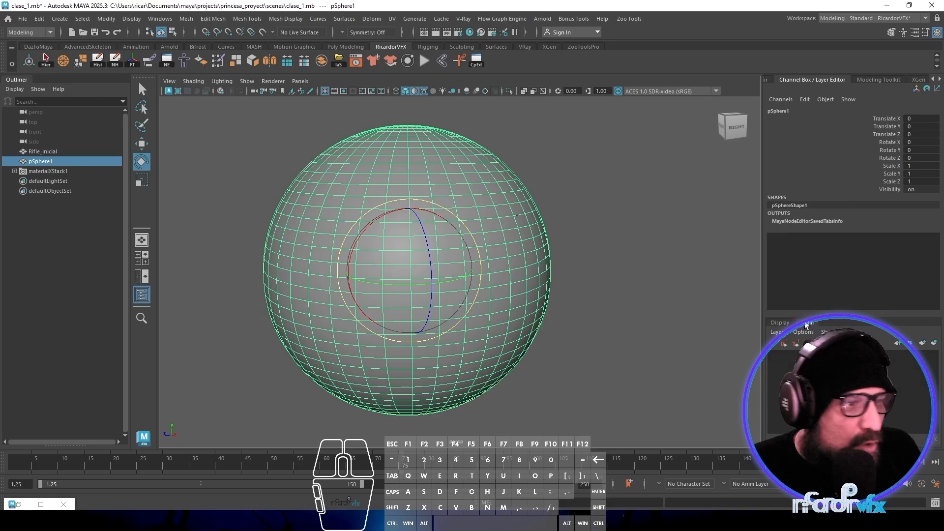
left_click(781, 324)
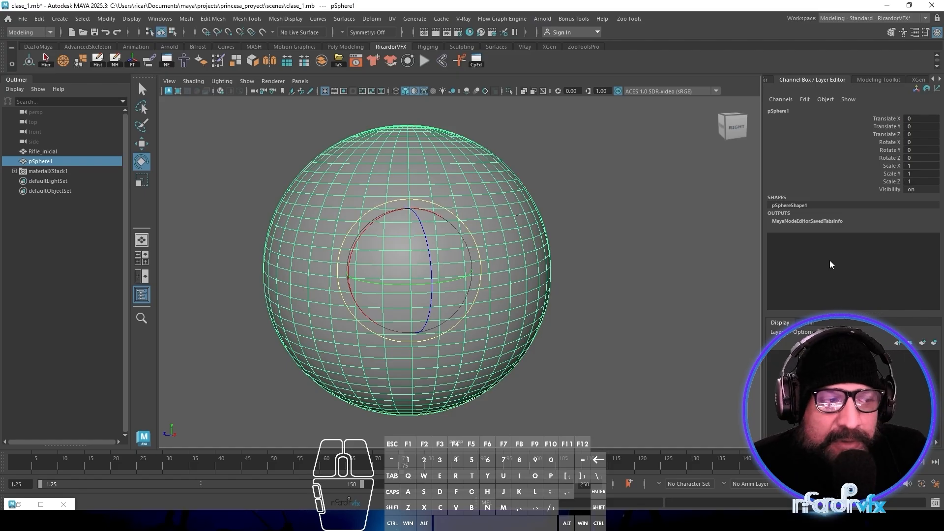
Open the Modeling Toolkit and cycle pSphere1 through vertex, edge, face and UV selection, returning to object selection.
left_click(891, 32)
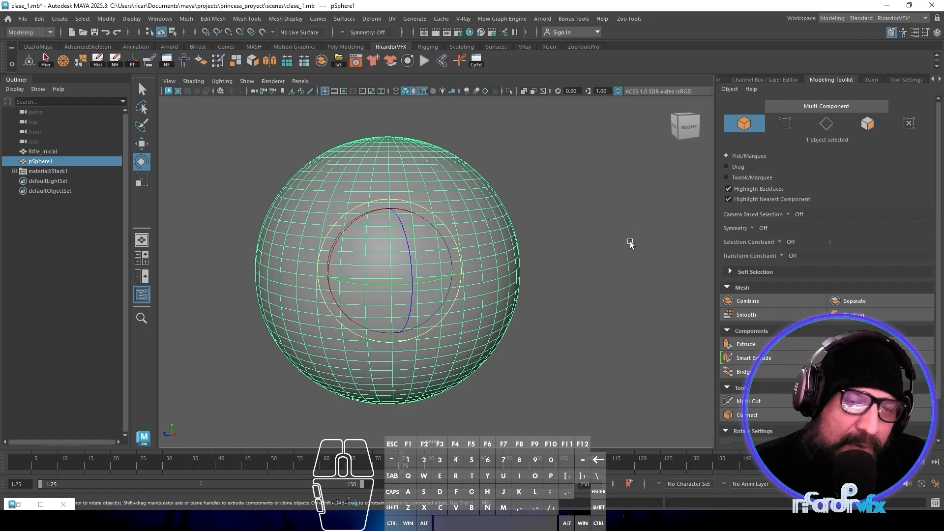
left_click(780, 126)
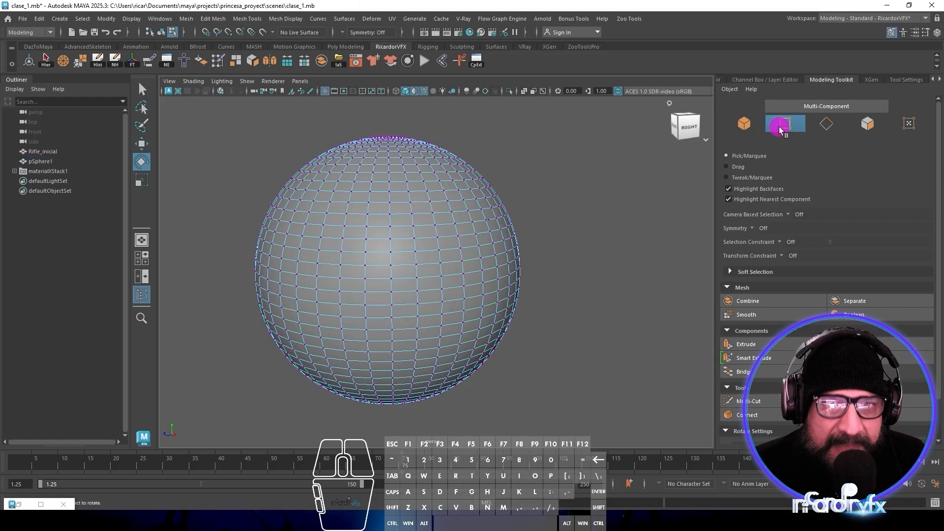
left_click(820, 125)
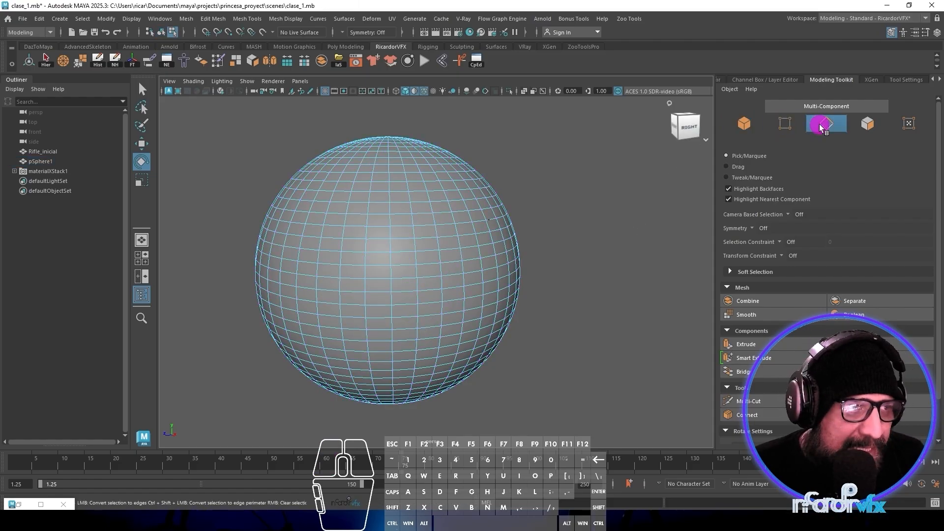
left_click(873, 125)
left_click(909, 125)
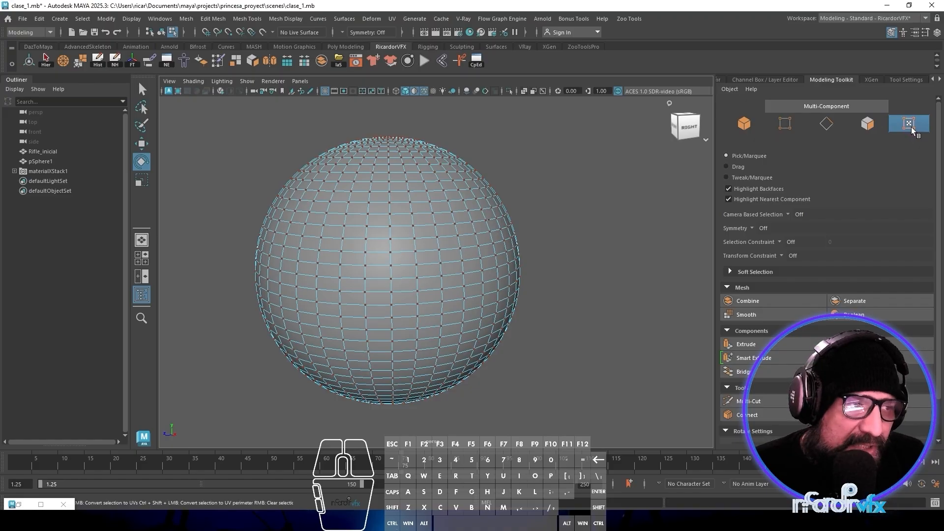
left_click(746, 123)
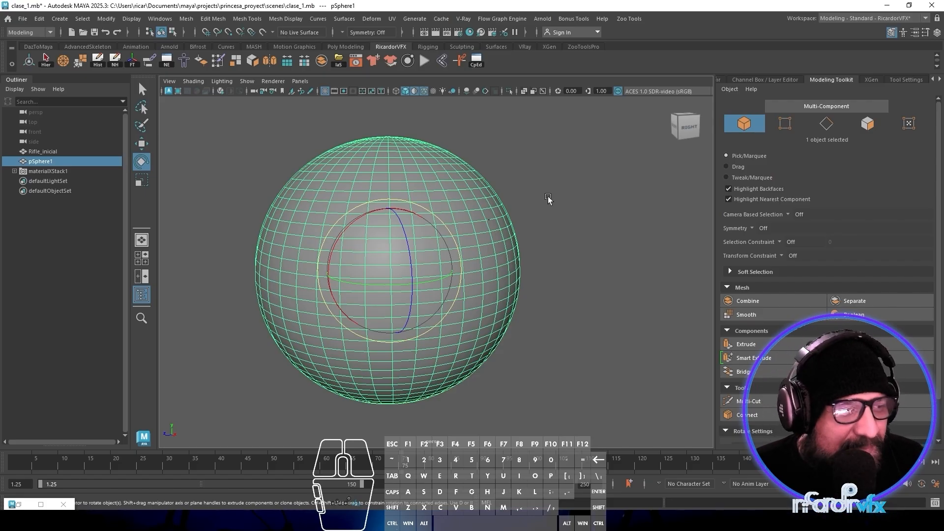
Expand the Soft Selection settings and select a block of vertices on the right side of pSphere1 in vertex mode.
left_click(785, 124)
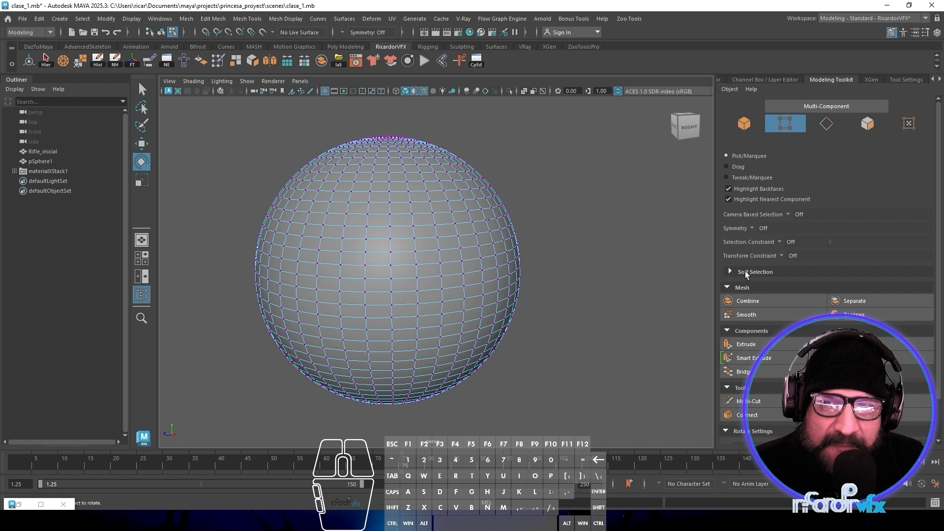
left_click(730, 271)
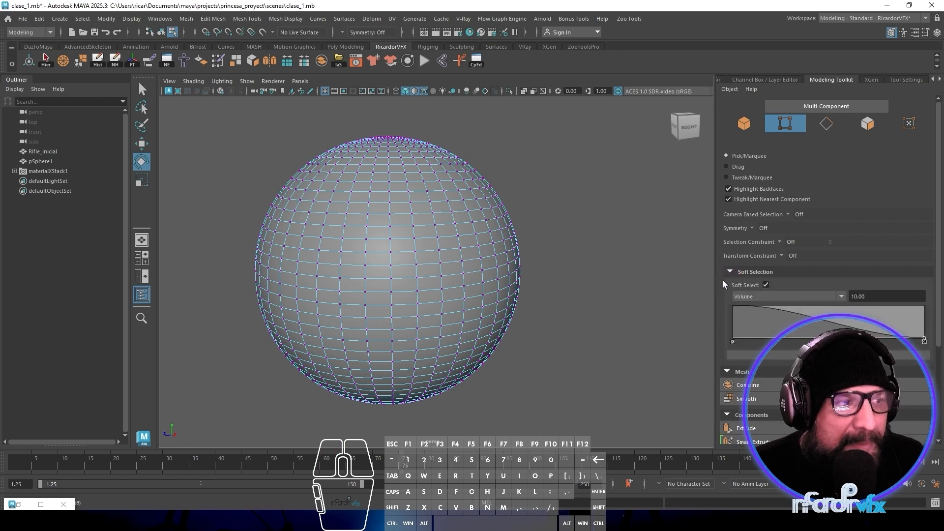
left_click(484, 273)
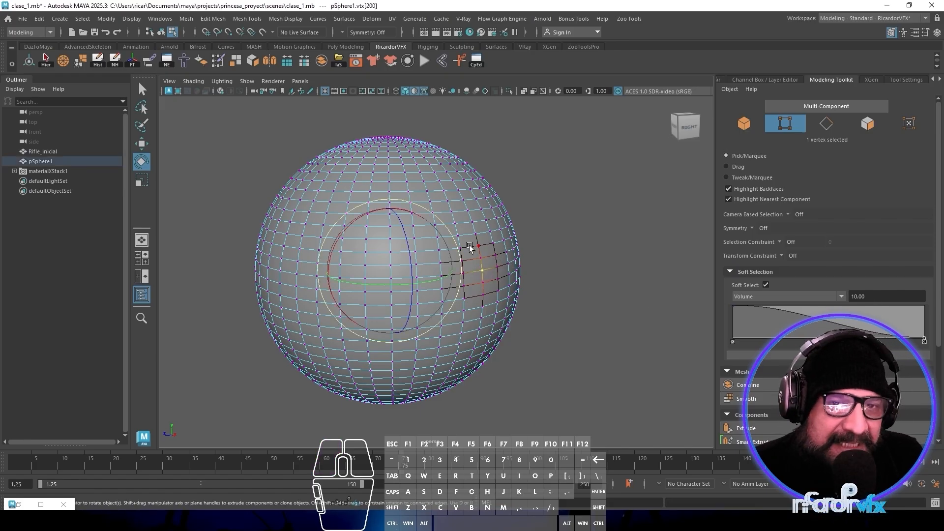
left_click_drag(542, 227, 453, 301)
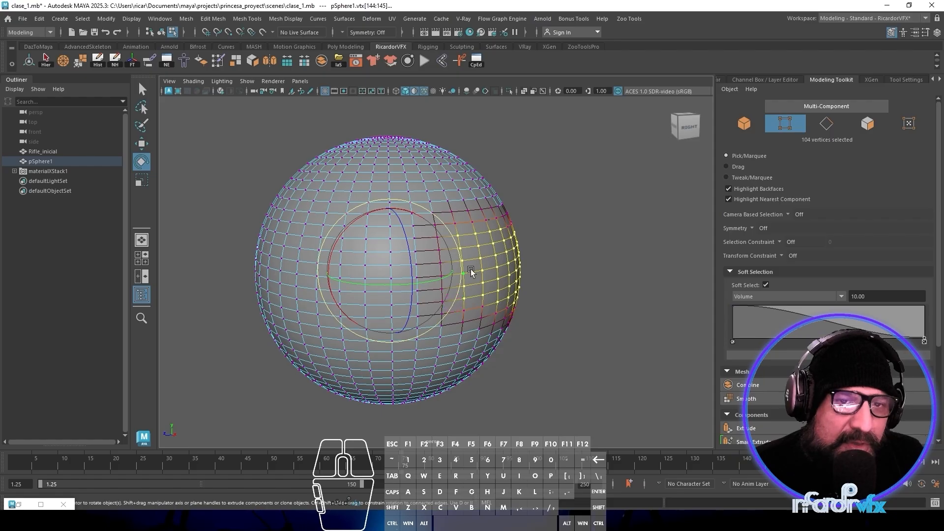
Try moving the selected vertices along the X axis with Soft Select on, and undo the move.
left_click(141, 143)
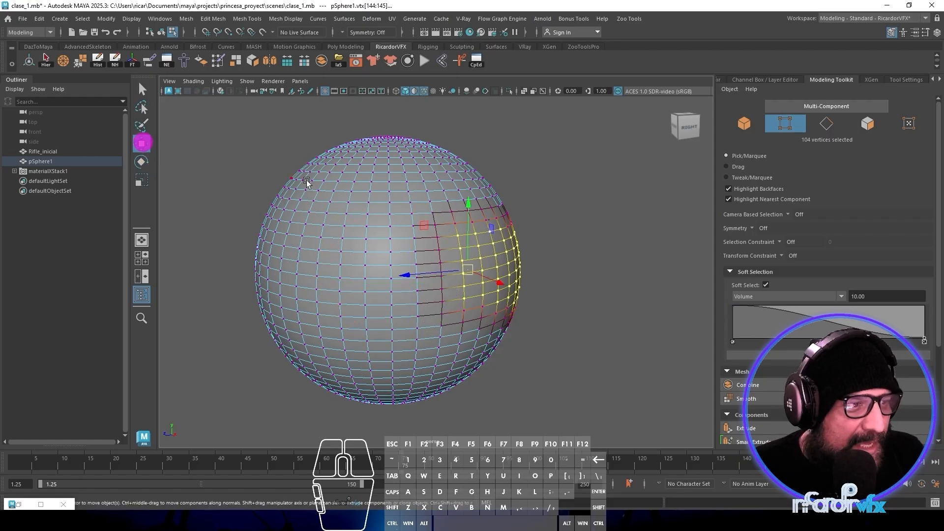
mouse_move(491, 285)
left_mouse_down()
mouse_move(531, 290)
mouse_move(505, 281)
left_mouse_up()
key("ctrl+z")
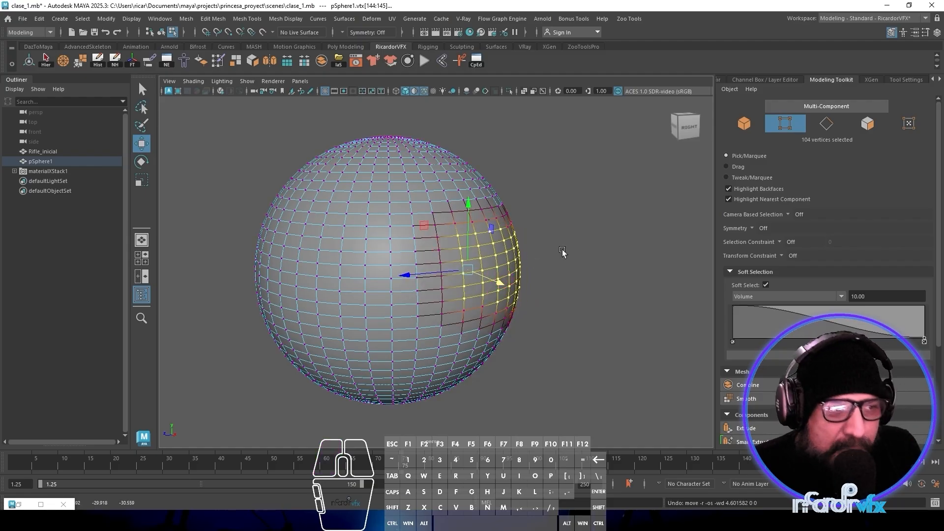
Select a few vertices on the right edge of pSphere1, clear the selection, and open the Component Editor.
left_click_drag(585, 250, 502, 290)
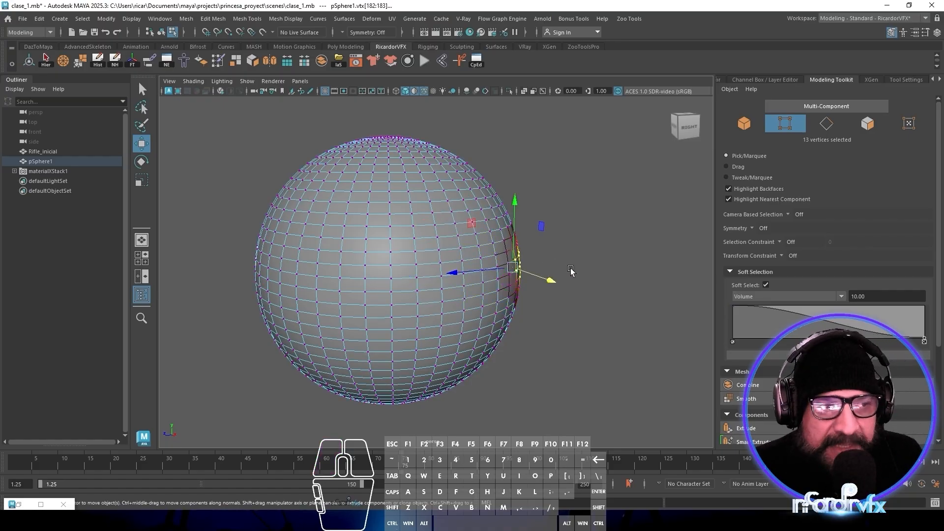
left_click(582, 285)
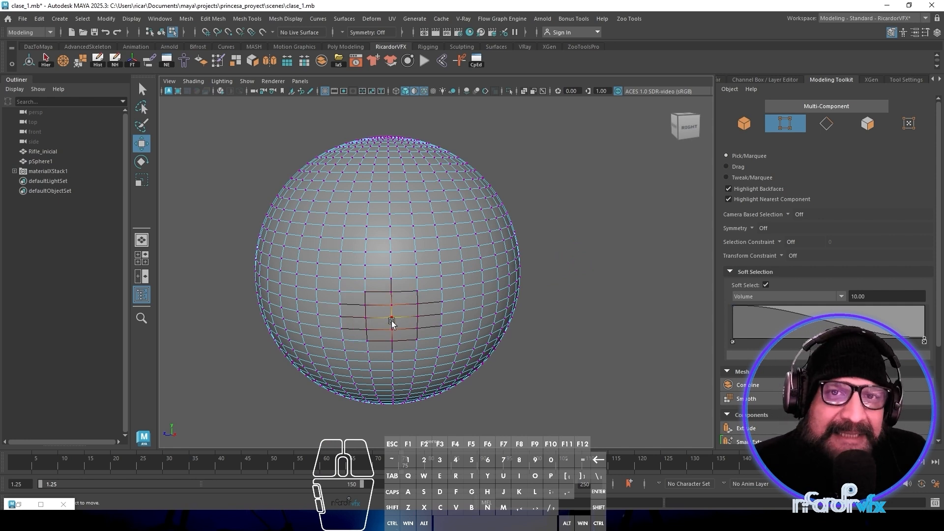
left_click(161, 20)
mouse_move(191, 68)
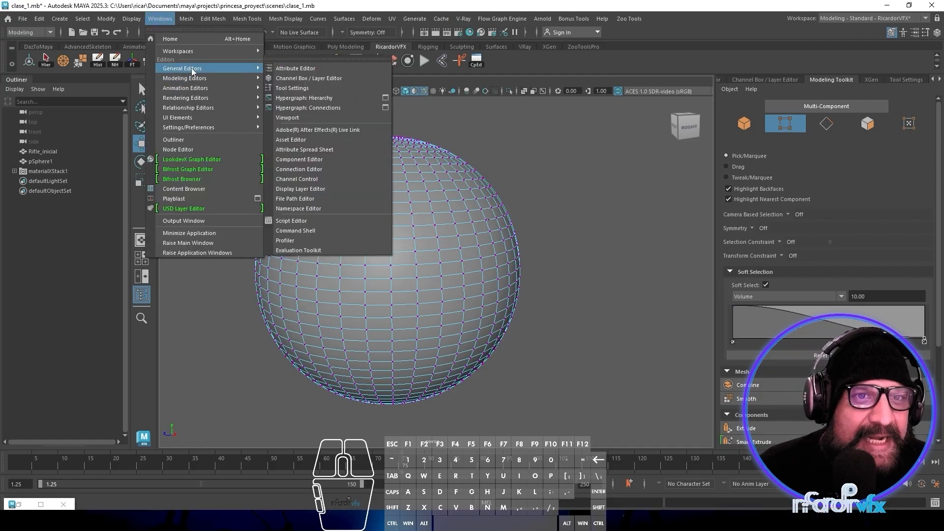
left_click(314, 163)
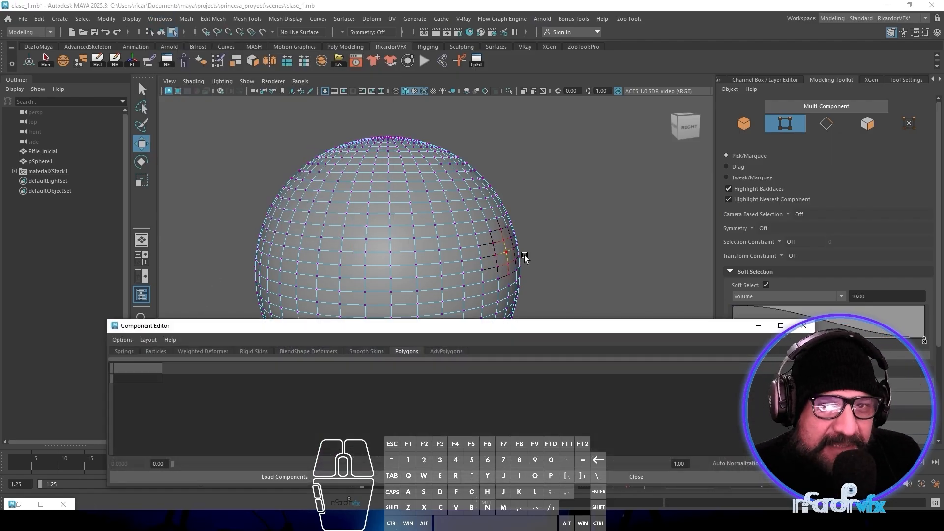
Select a single vertex and a block of vertices on the right side of pSphere1, and review their coordinates in the Component Editor.
left_click(497, 255)
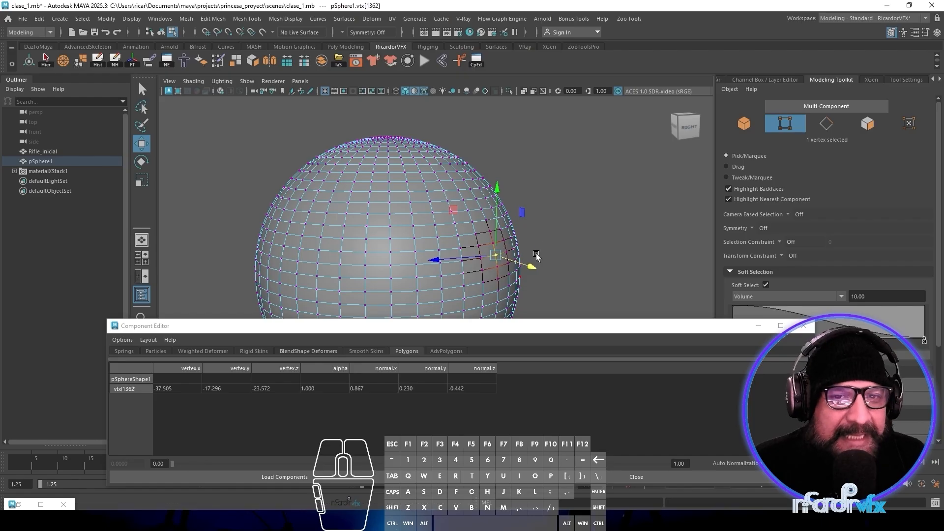
left_click_drag(561, 207, 483, 254)
scroll(382, 406, "down", 10)
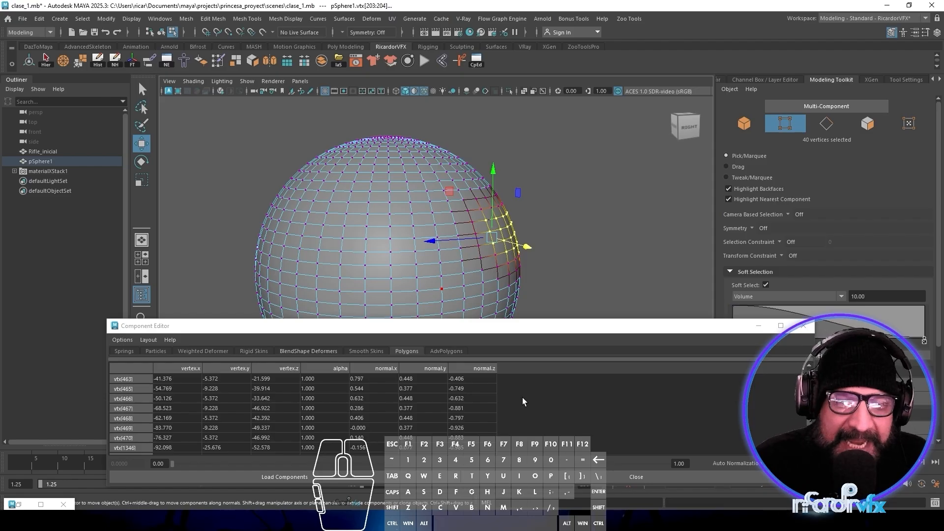
Show the Channel Box, inspect one vertex of pSphere1 in the Component Editor, clear the selection and close the editor.
left_click(916, 33)
left_click(936, 33)
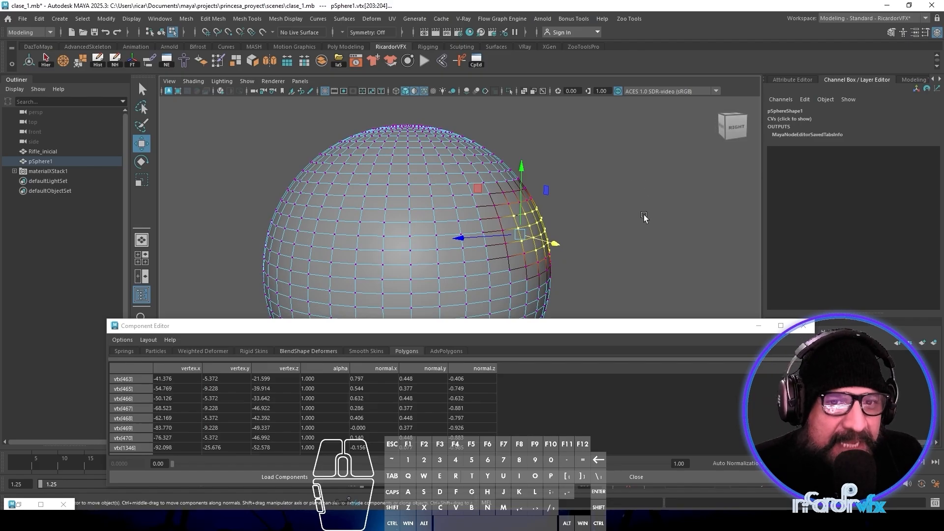
left_click(637, 252)
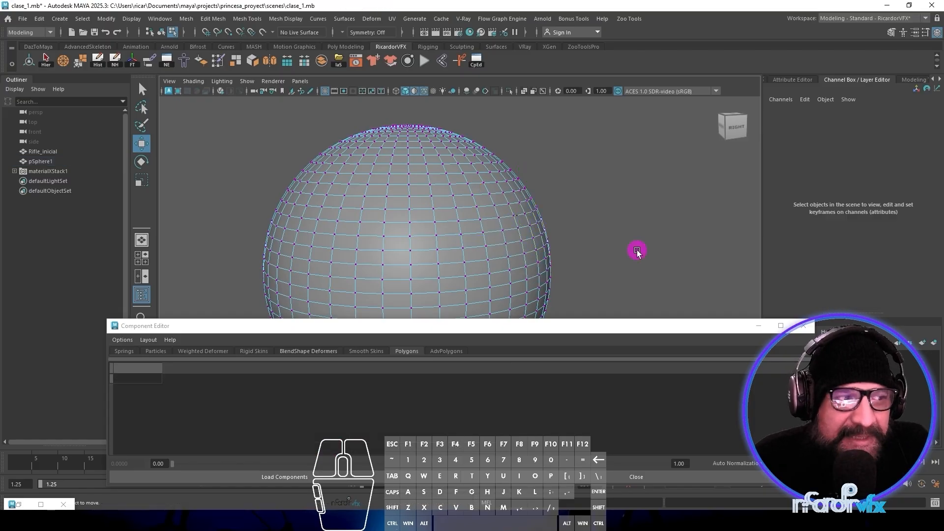
left_click(506, 255)
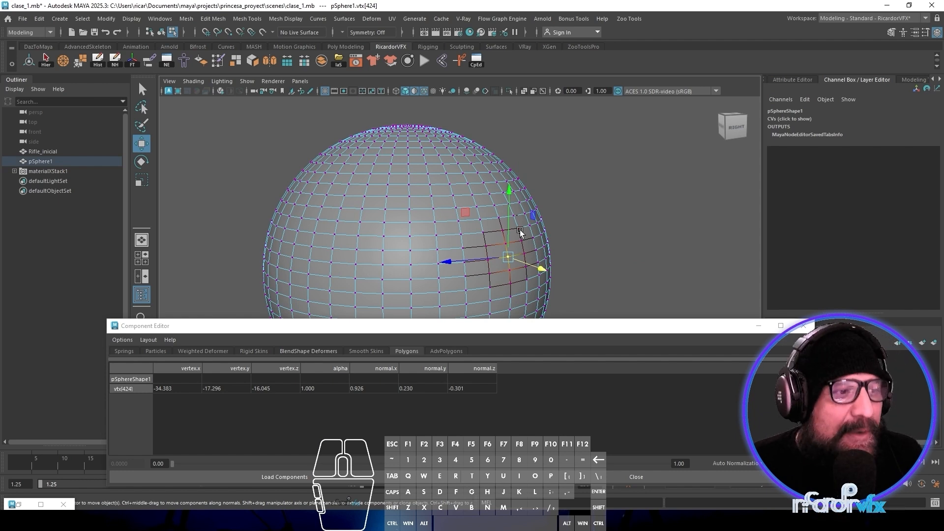
left_click(631, 195)
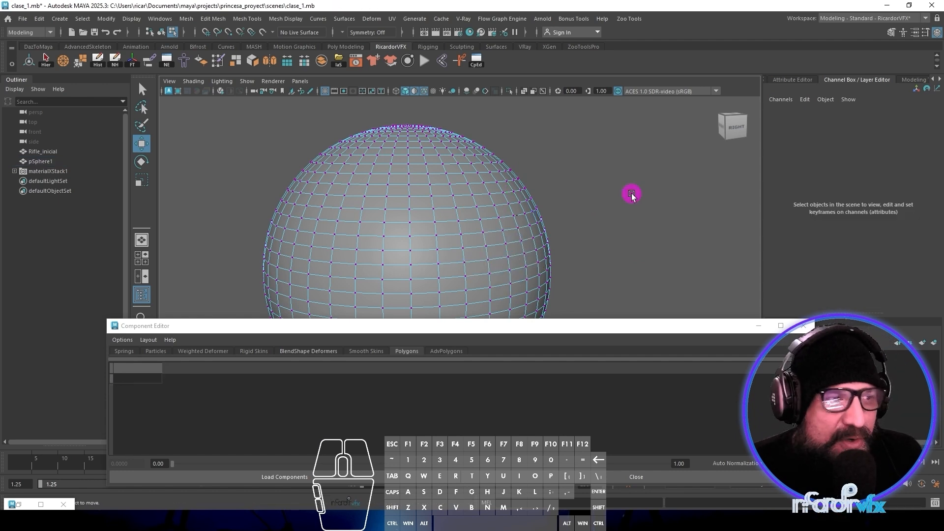
left_click(804, 326)
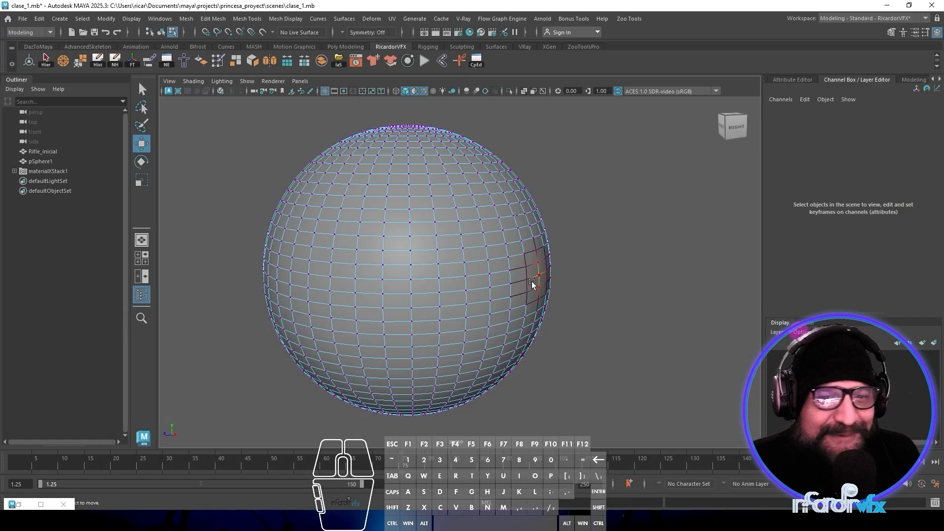
Select the shield's base mesh, show the Channel Box, and move the mesh to about -4.17 in Translate Z.
left_click(138, 254)
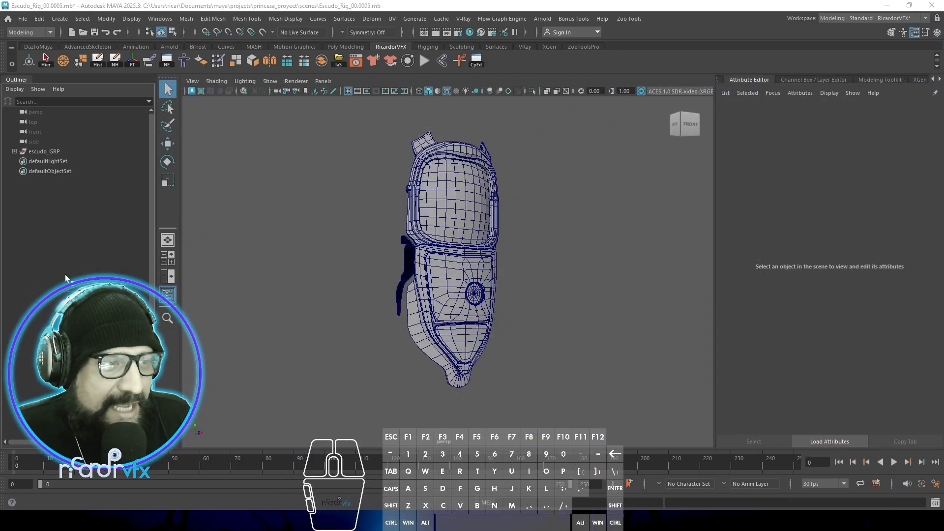
left_click(456, 275)
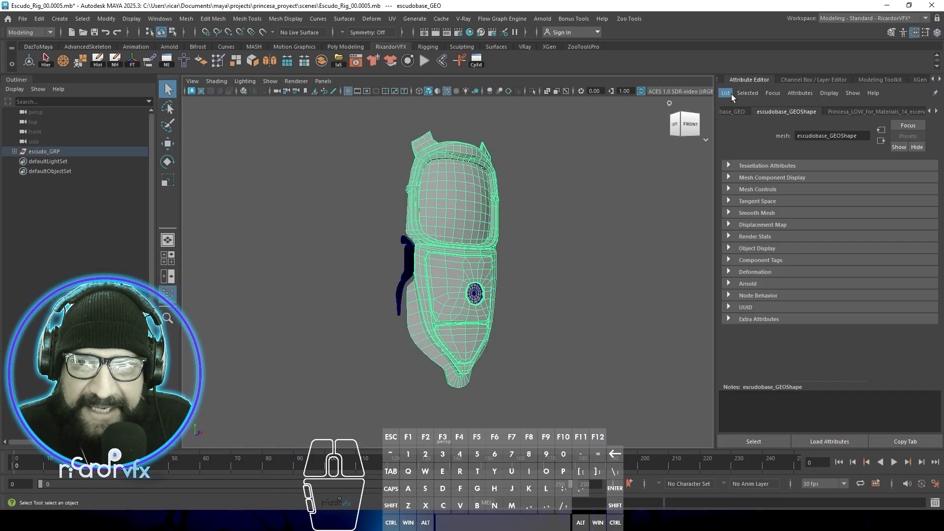
left_click(800, 80)
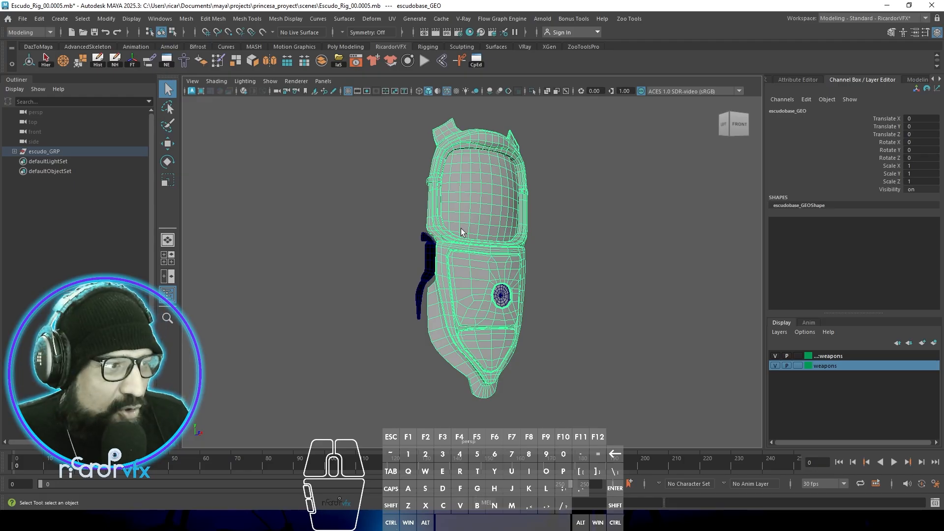
key("w")
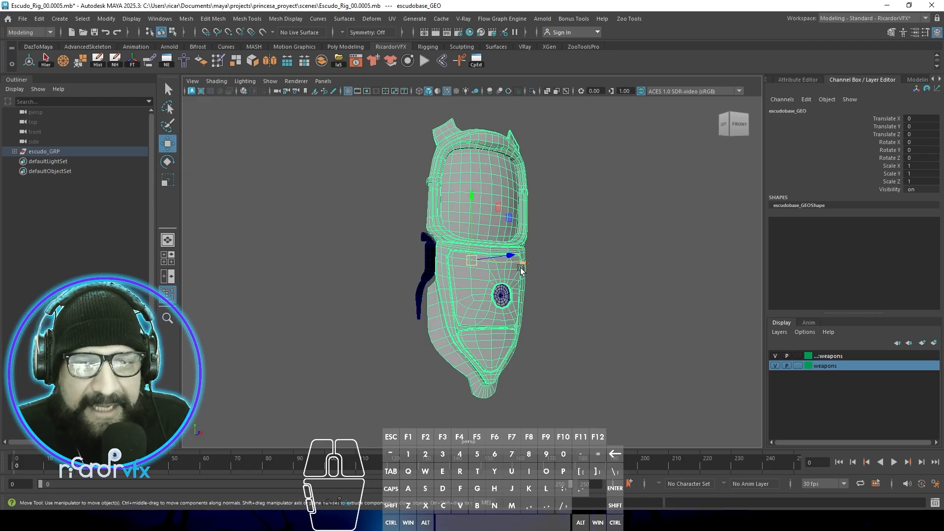
left_click_drag(514, 254, 545, 252)
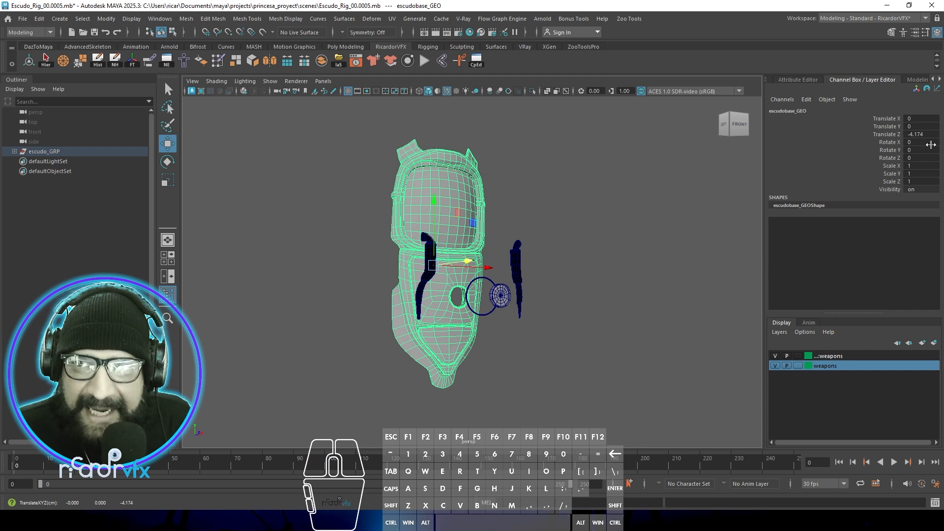
Reposition the shield's base mesh to about -0.12 in Translate Y and -5.31 in Translate Z.
left_click_drag(457, 213, 448, 195)
left_click(433, 203)
left_click(418, 221)
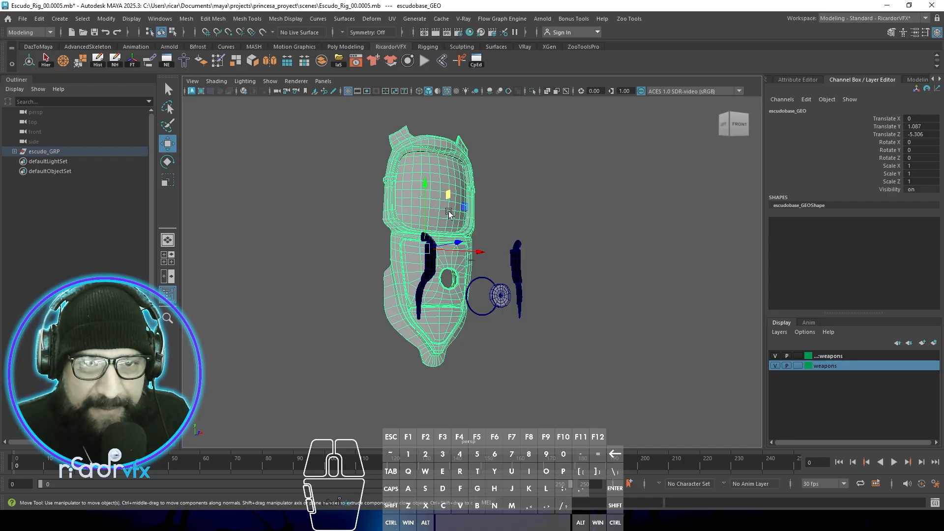
left_click_drag(425, 192, 424, 213)
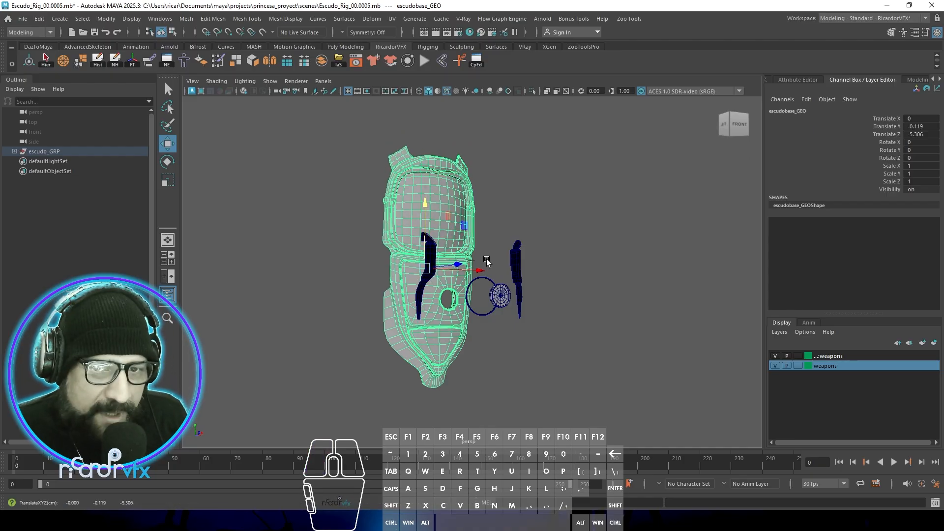
Move the two dark handle pieces of the shield upward along the Y axis.
left_click(517, 258)
left_click_drag(518, 219, 519, 182)
left_click(430, 253)
left_click_drag(437, 216, 439, 181)
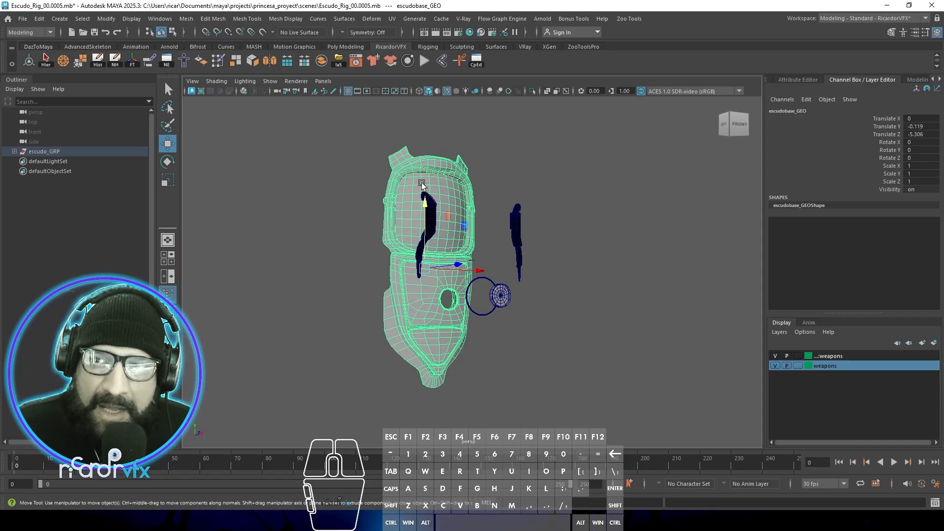
Rotate the shield's base mesh to about 28.7, -6.5 and -20.4 degrees in X, Y and Z, and freeze its transformations.
key("e")
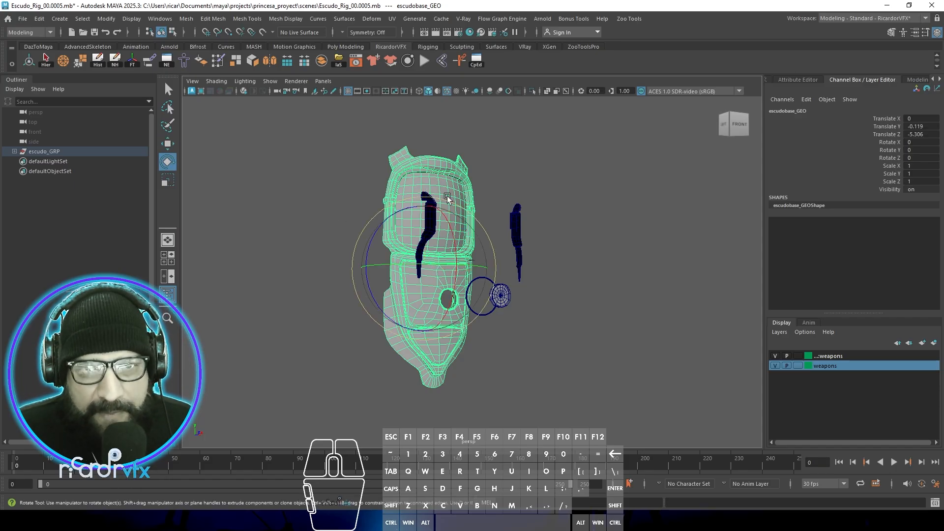
left_click_drag(448, 197, 437, 232)
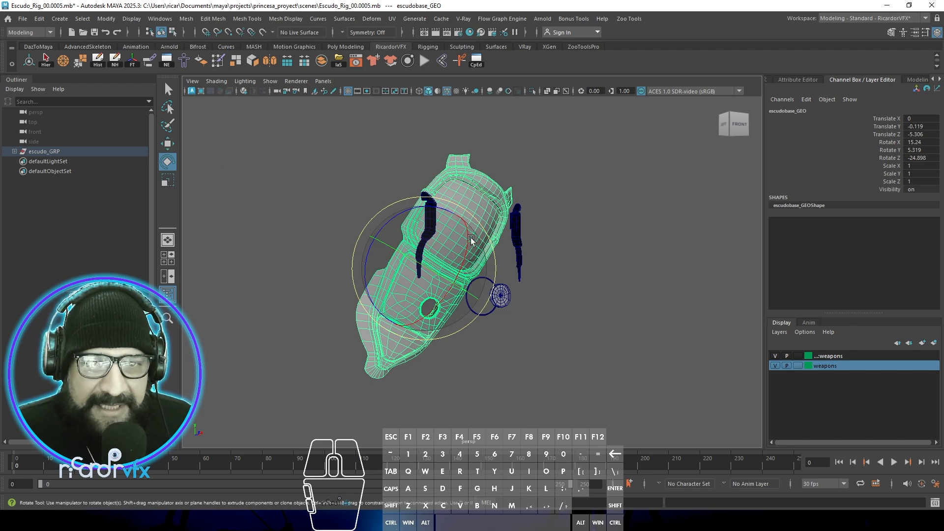
left_click_drag(462, 246, 432, 217)
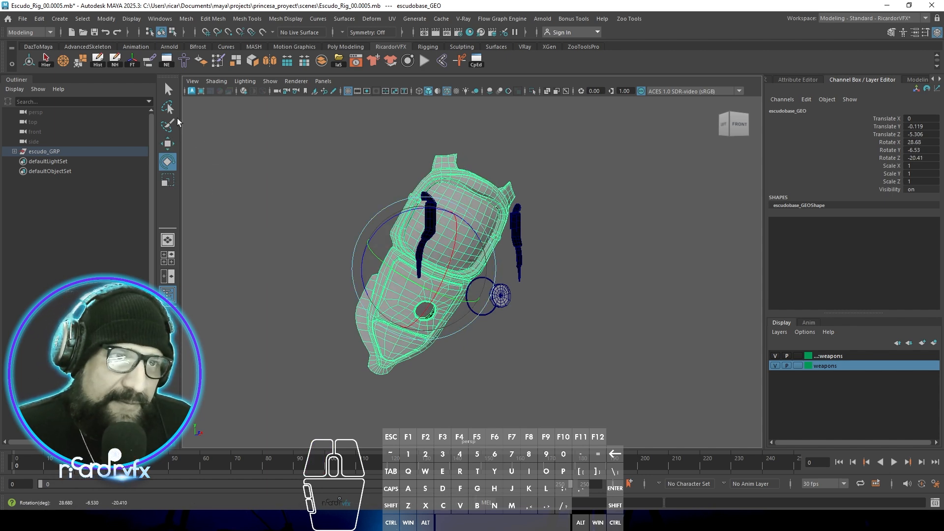
left_click(106, 18)
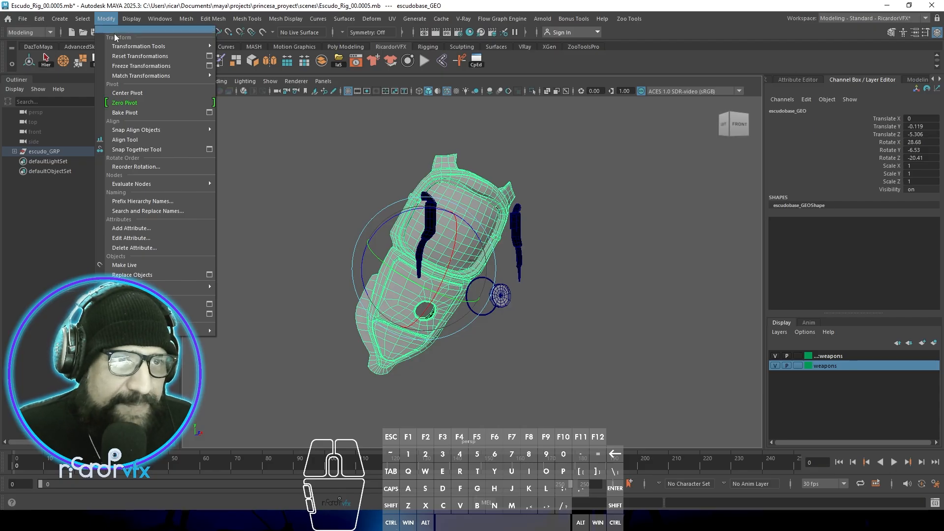
left_click(141, 66)
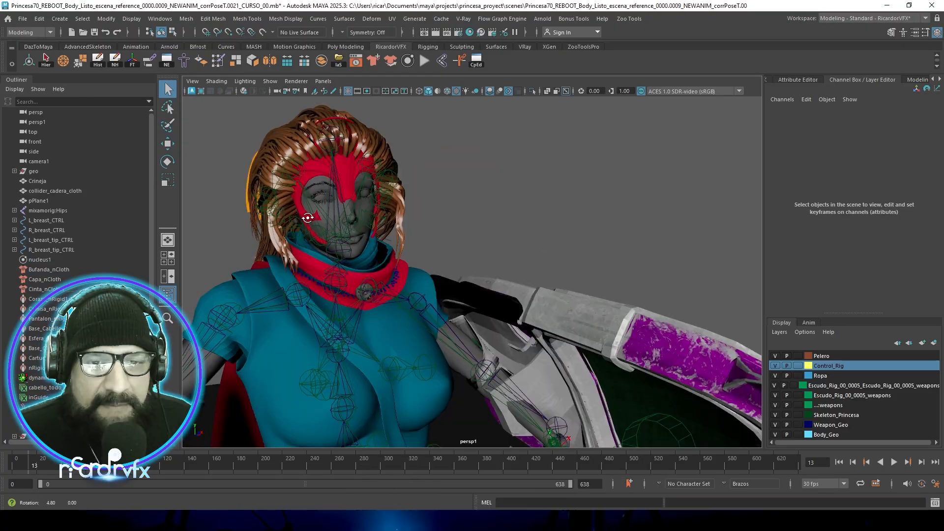
Select the Princesa_COMPLETO body mesh in the character scene and open the Node Editor.
scroll(310, 218, "down", 10)
scroll(321, 248, "up", 8)
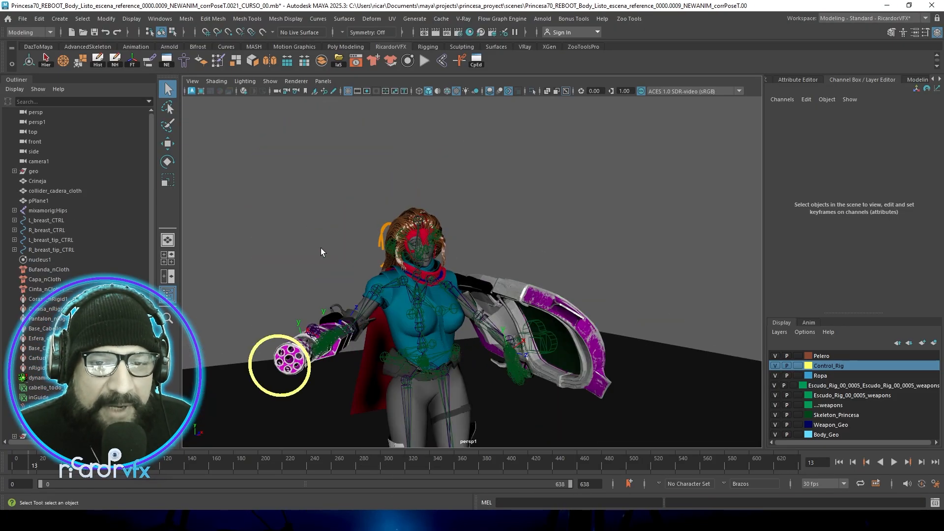
left_click(317, 332)
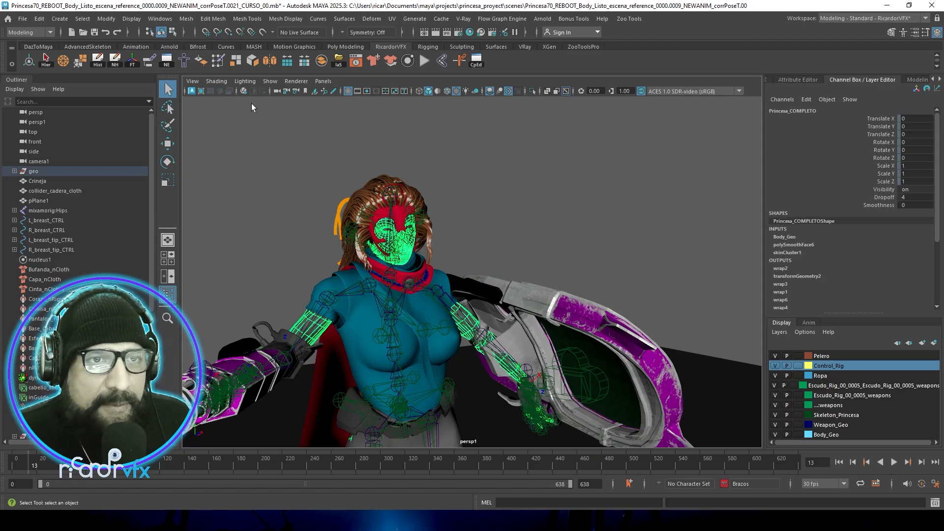
left_click(166, 60)
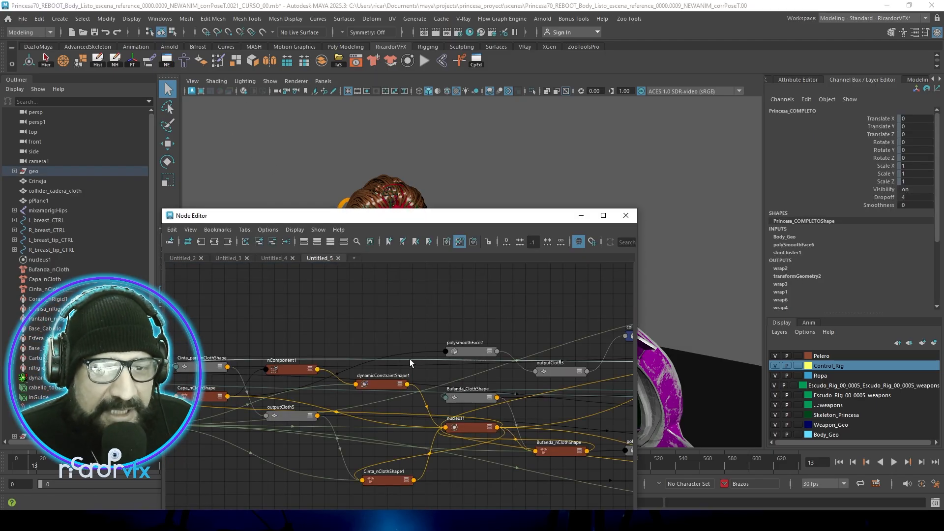
Maximize the Node Editor and move the nucleus1 node below the Bufanda_nClothShape node.
scroll(441, 315, "down", 5)
scroll(417, 337, "up", 8)
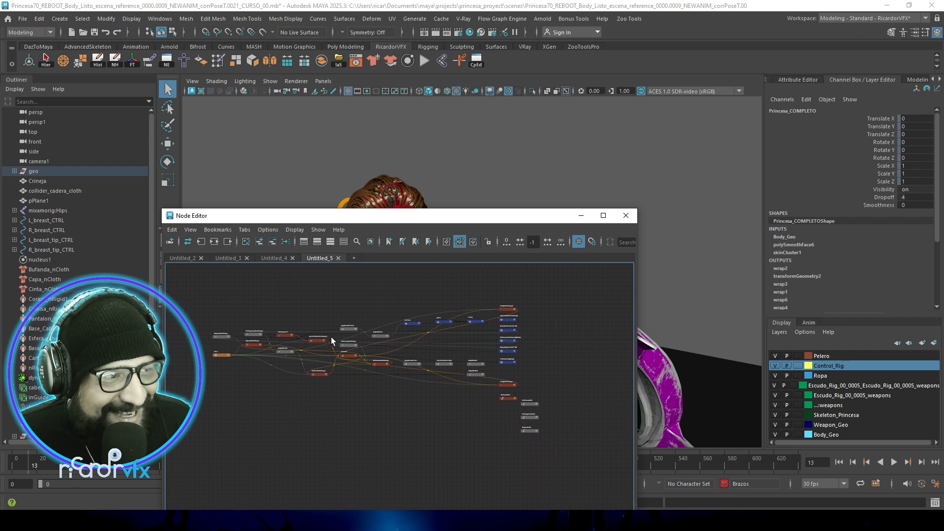
mouse_move(494, 341)
middle_mouse_down()
mouse_move(354, 356)
mouse_move(407, 355)
mouse_move(380, 358)
mouse_move(332, 345)
middle_mouse_up()
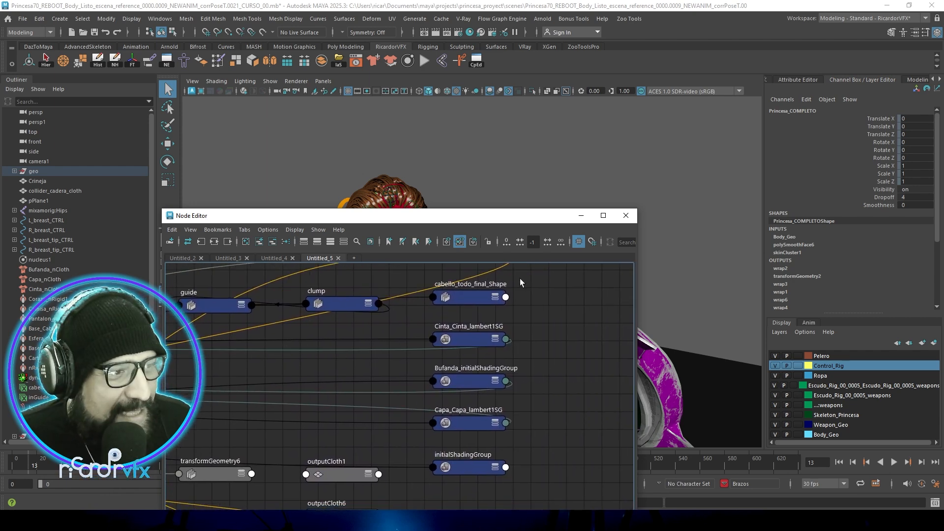
left_click(603, 215)
middle_click_drag(335, 257, 890, 257)
middle_click_drag(373, 274, 735, 269)
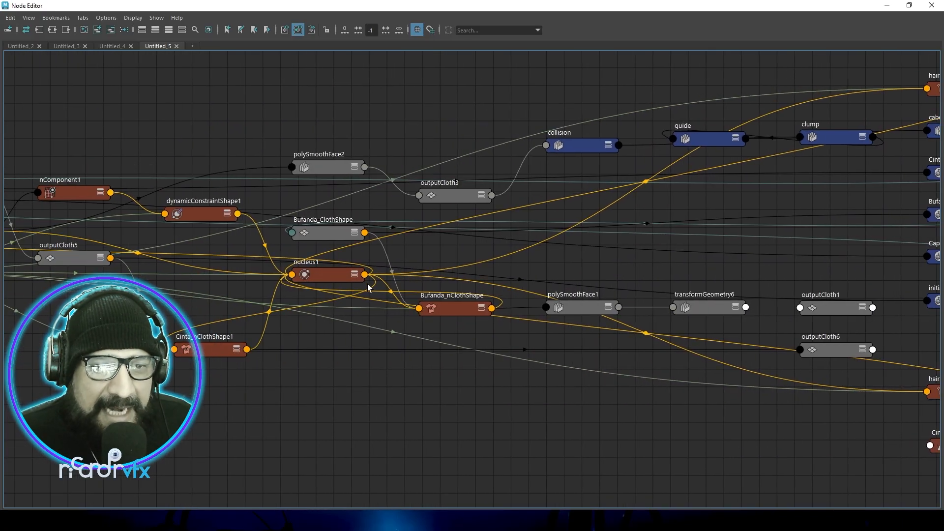
left_click_drag(321, 276, 394, 404)
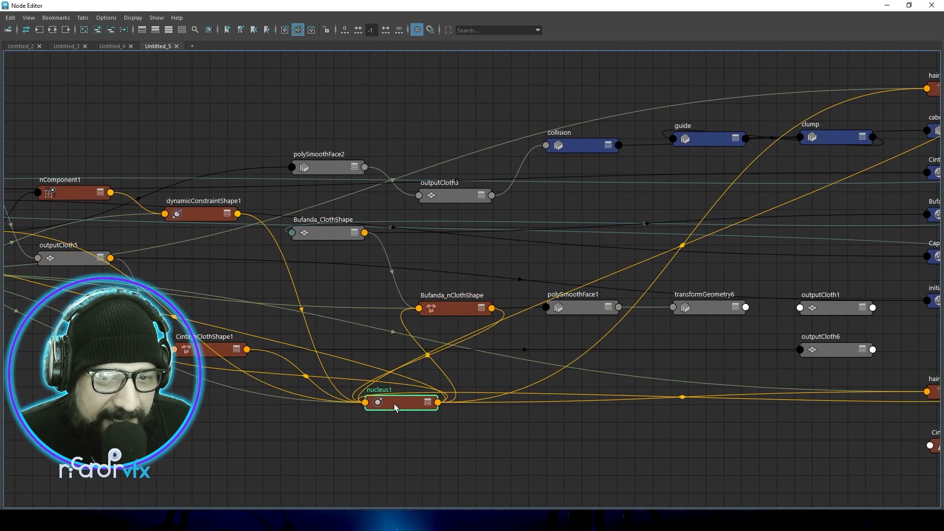
Examine the connections running from nucleus1 to the cloth, hair system and shading nodes, and select the guide node.
scroll(393, 417, "up", 5)
scroll(392, 417, "down", 5)
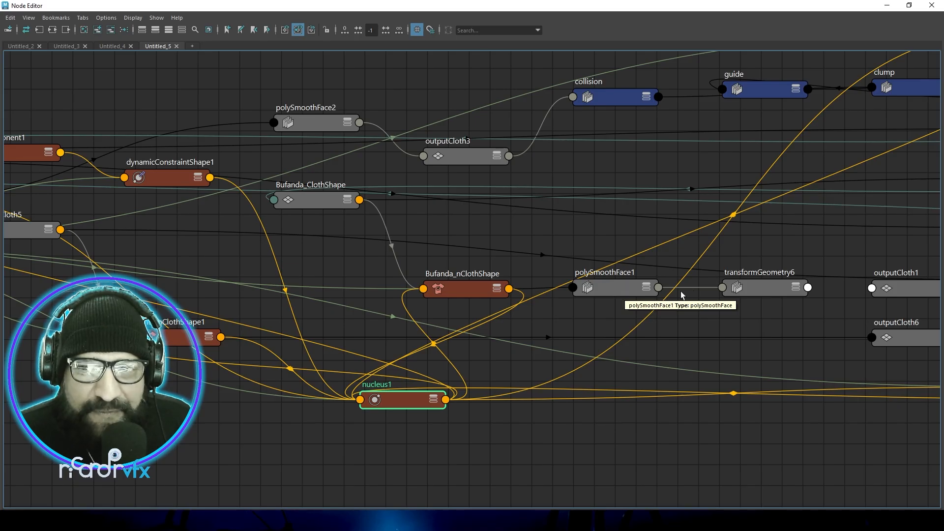
scroll(567, 312, "down", 5)
scroll(636, 325, "up", 5)
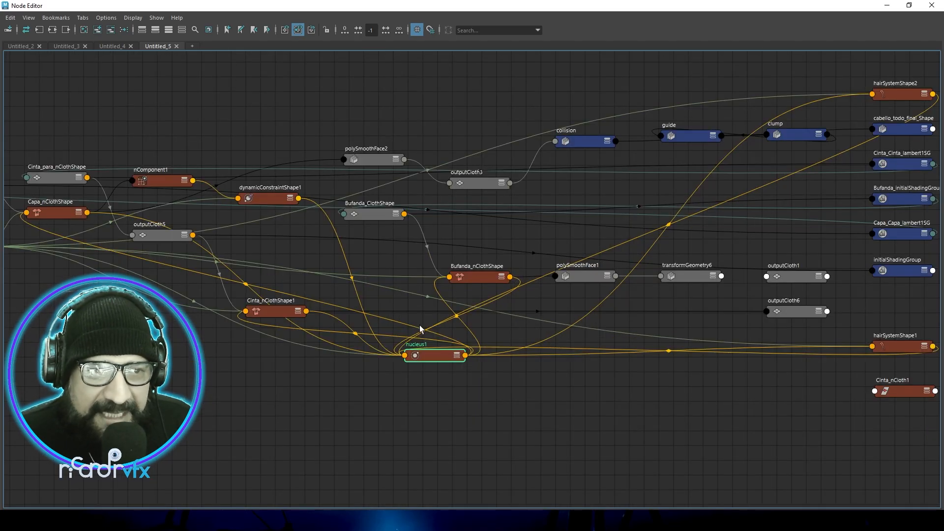
middle_click_drag(421, 327, 748, 346, "alt")
mouse_move(599, 315)
middle_mouse_down("alt")
mouse_move(392, 320)
mouse_move(326, 312)
middle_mouse_up("alt")
middle_click_drag(678, 268, 642, 246, "alt")
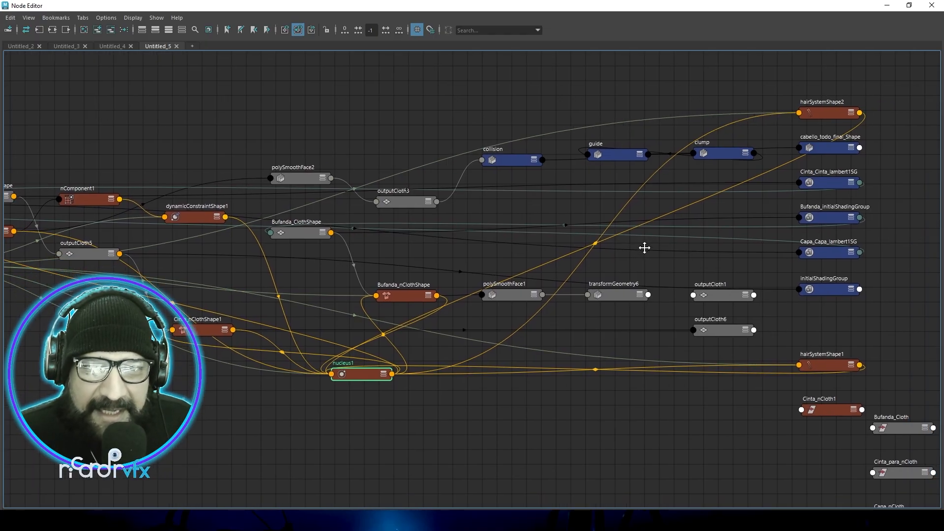
left_click(625, 161)
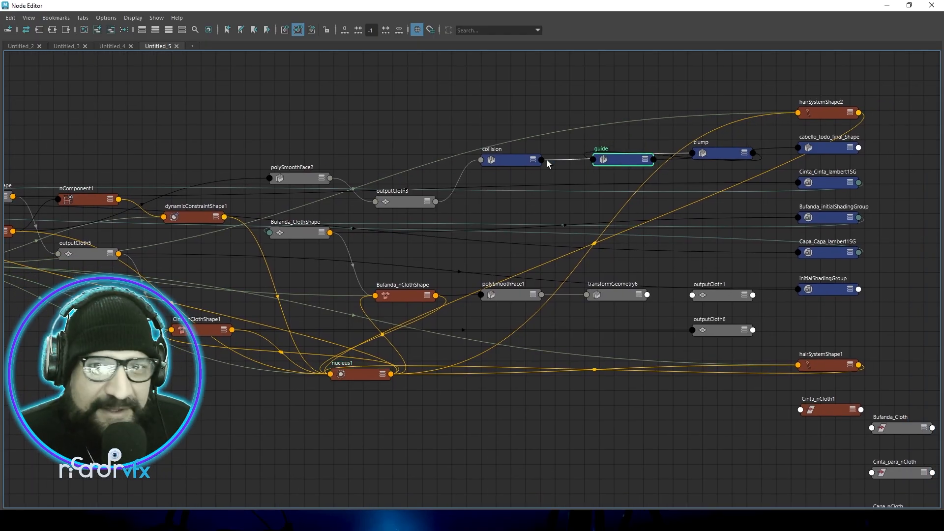
Move the collision node closer to guide and hairSystemShape2 above clump, and expand nucleus1 to show all its attributes.
left_click_drag(507, 161, 520, 170)
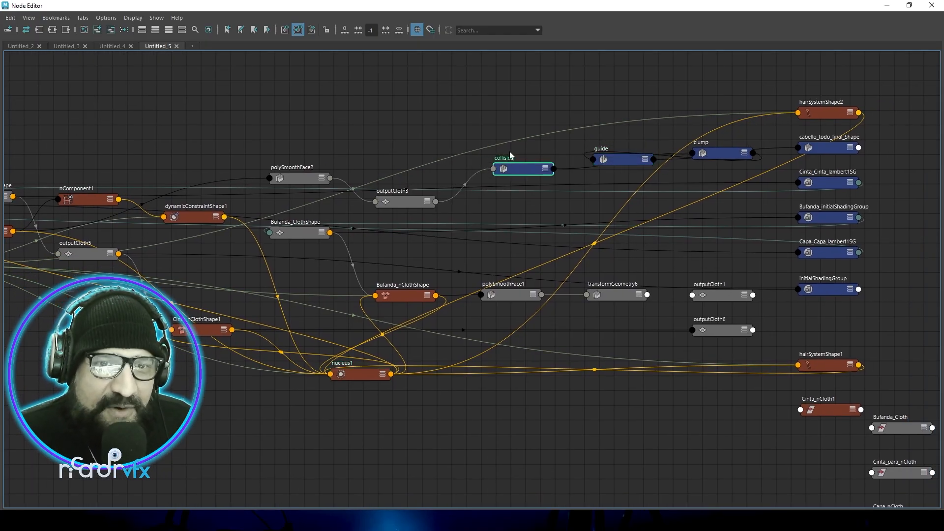
left_click_drag(826, 116, 769, 109)
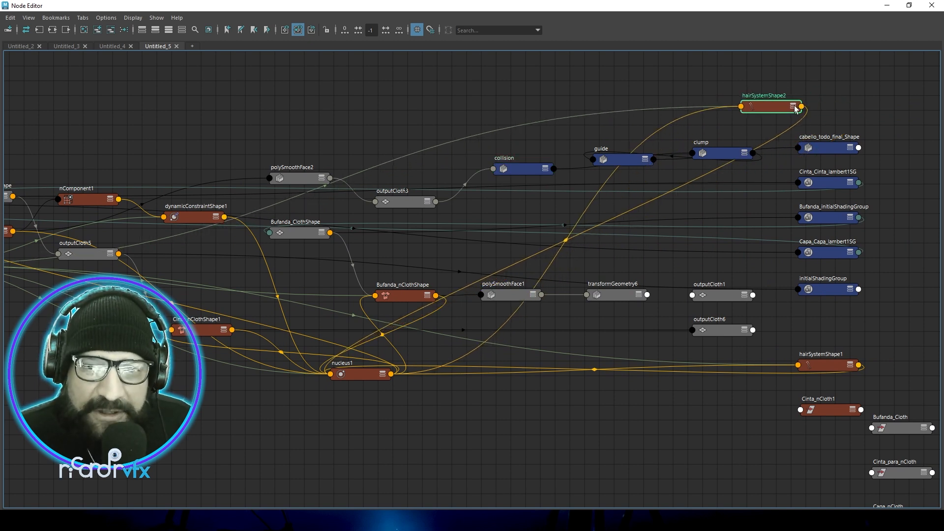
left_click(383, 377)
left_click(383, 375)
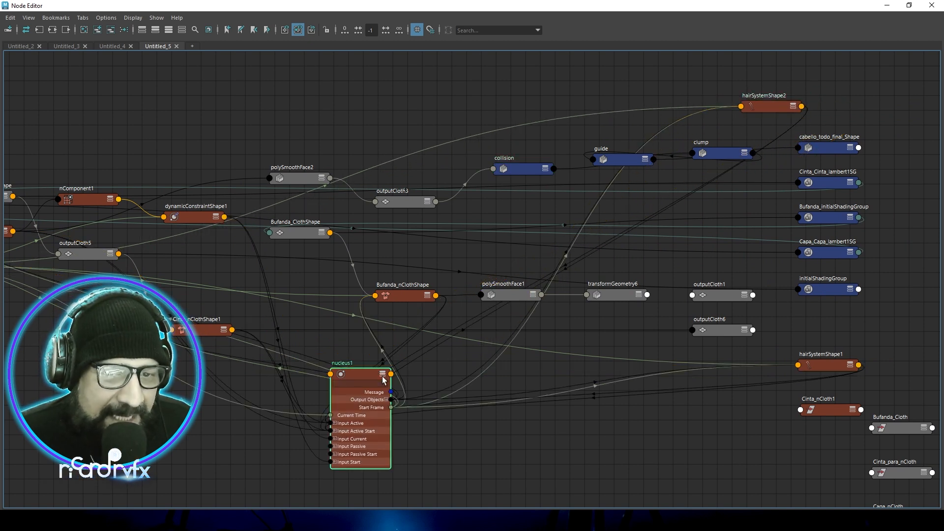
left_click(383, 377)
Examine the expanded nucleus1 node's connections, the whole node network, and the hair and shading group nodes.
middle_click_drag(455, 391, 494, 179, "alt")
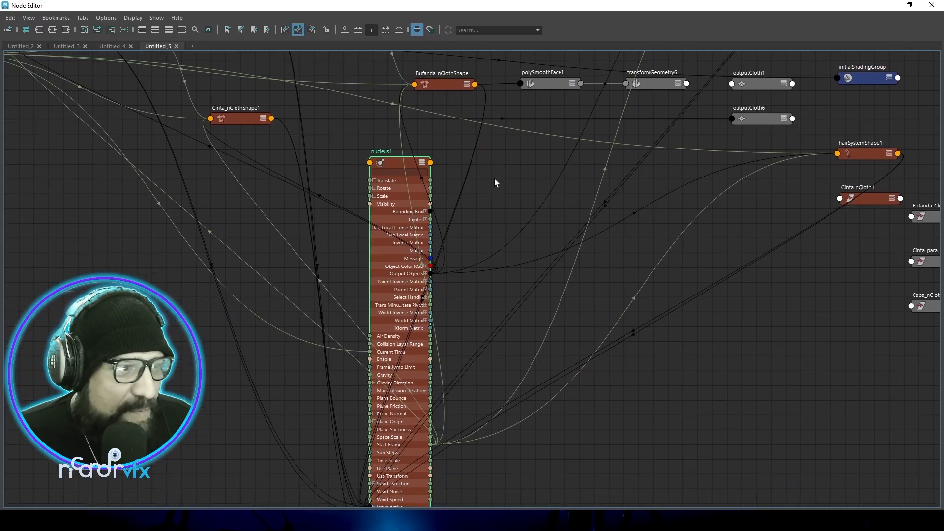
scroll(495, 179, "down", 1)
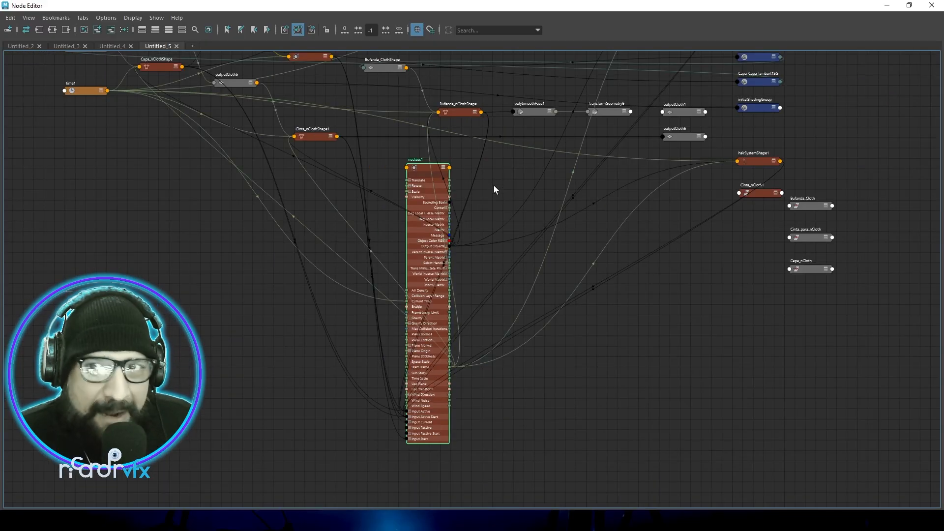
middle_click_drag(494, 185, 470, 278, "alt")
scroll(518, 231, "down", 3)
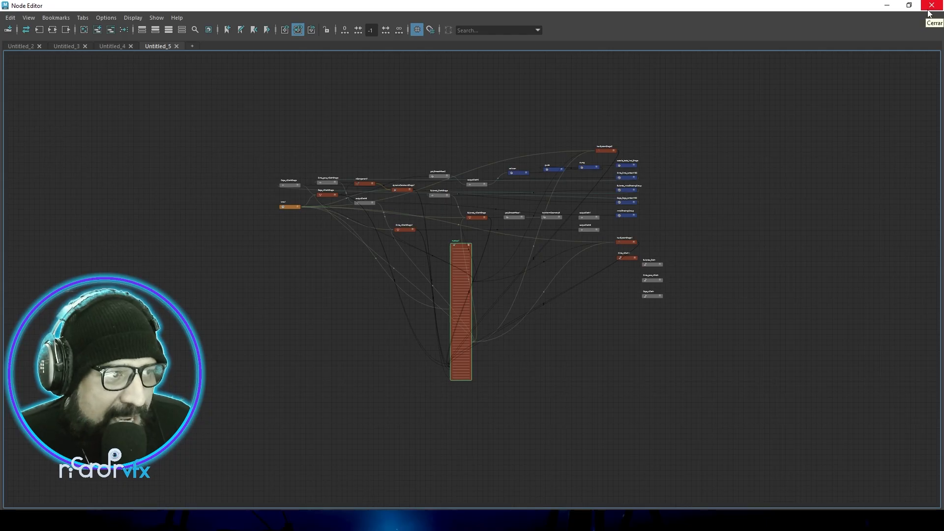
scroll(709, 161, "up", 3)
scroll(709, 161, "up", 3)
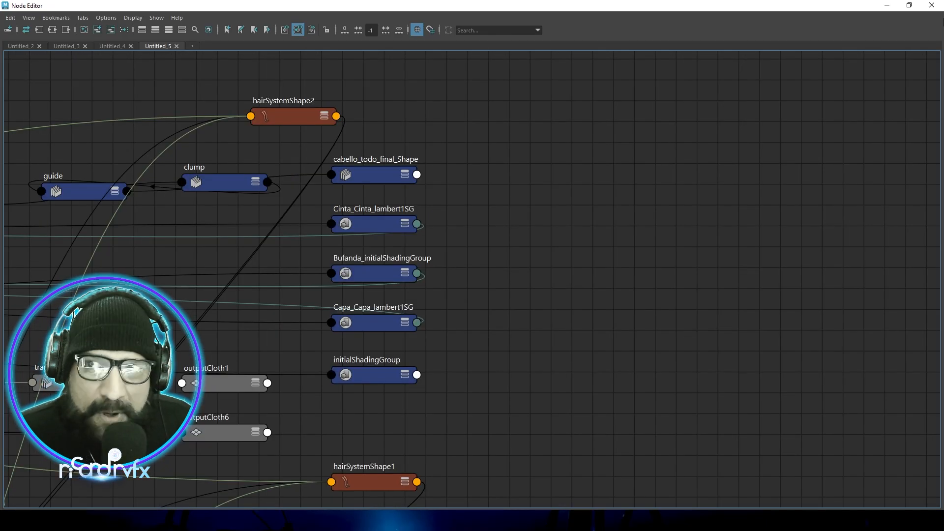
Close the Node Editor and review nucleus1's attributes, inputs and outputs in the Channel Box.
left_click(932, 6)
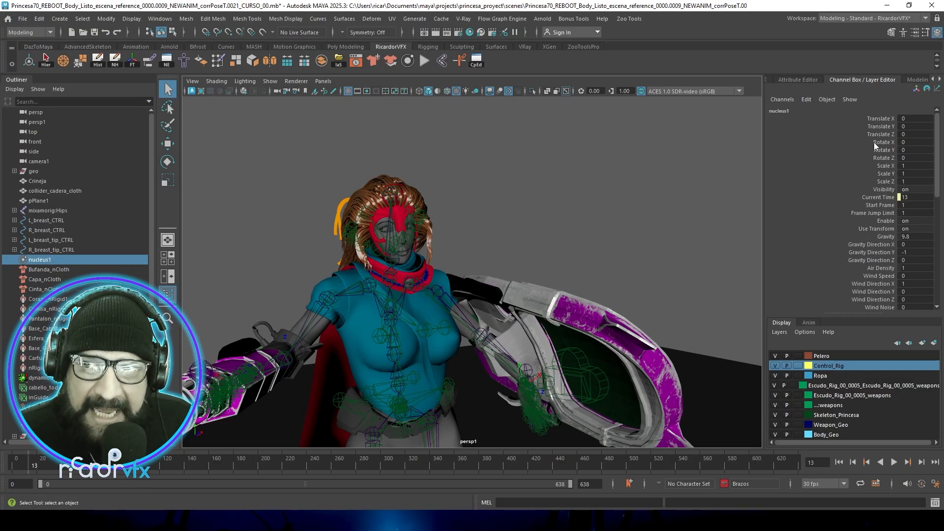
scroll(827, 152, "down", 1)
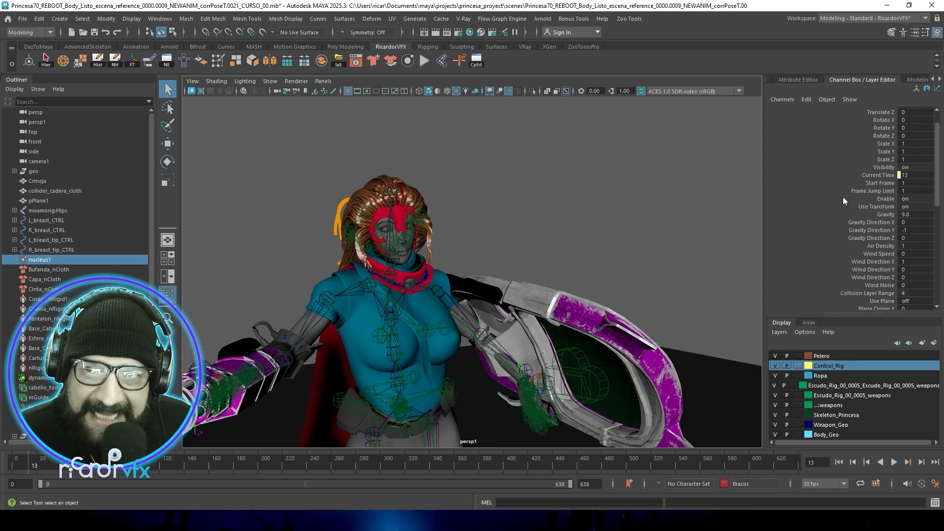
scroll(843, 196, "down", 5)
scroll(843, 197, "down", 5)
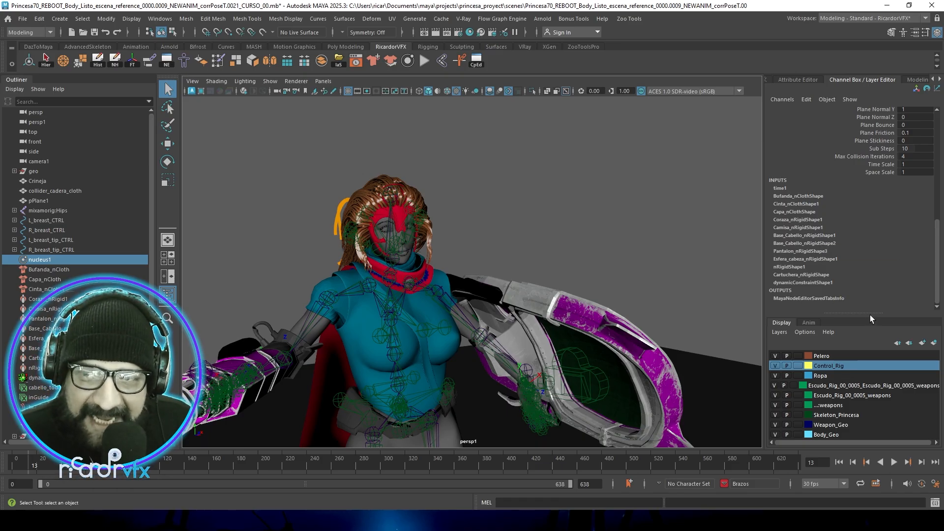
Enlarge the Layer Editor area below the Channel Box and display the animation layers.
left_click_drag(869, 314, 869, 267)
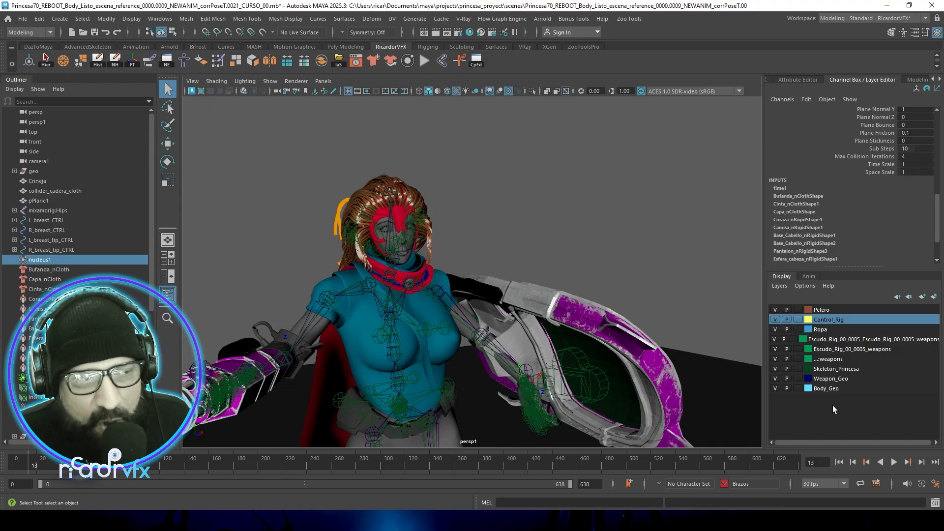
left_click(809, 277)
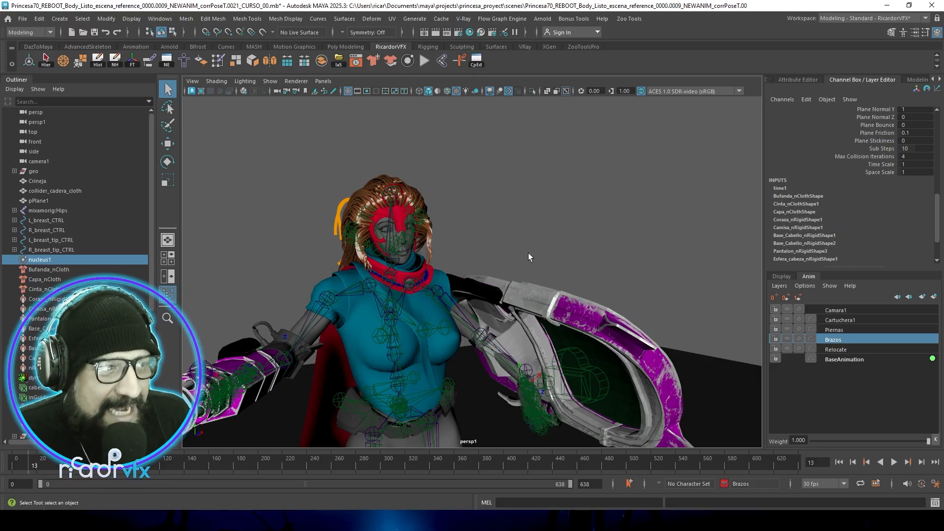
Show the scene in a four-view layout with more of the character in the front views, and return to a single persp view.
left_click(168, 258)
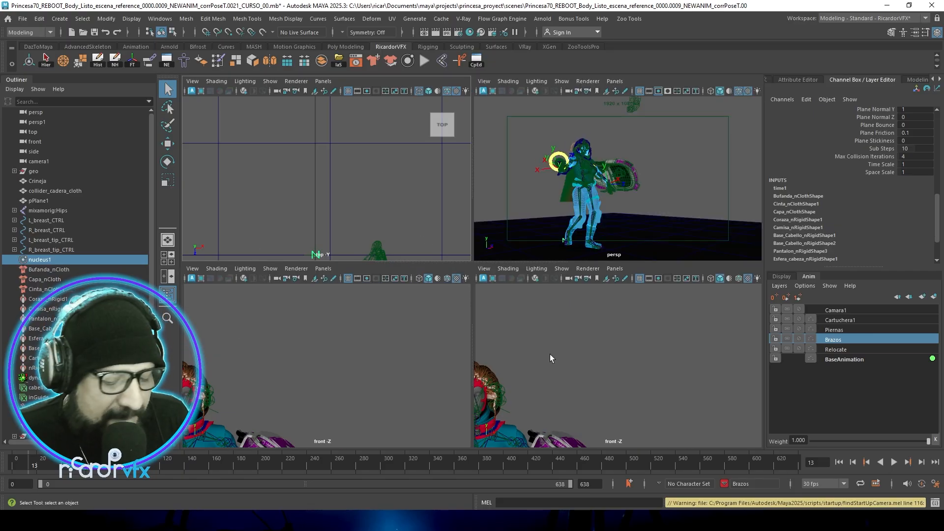
scroll(551, 355, "down", 4)
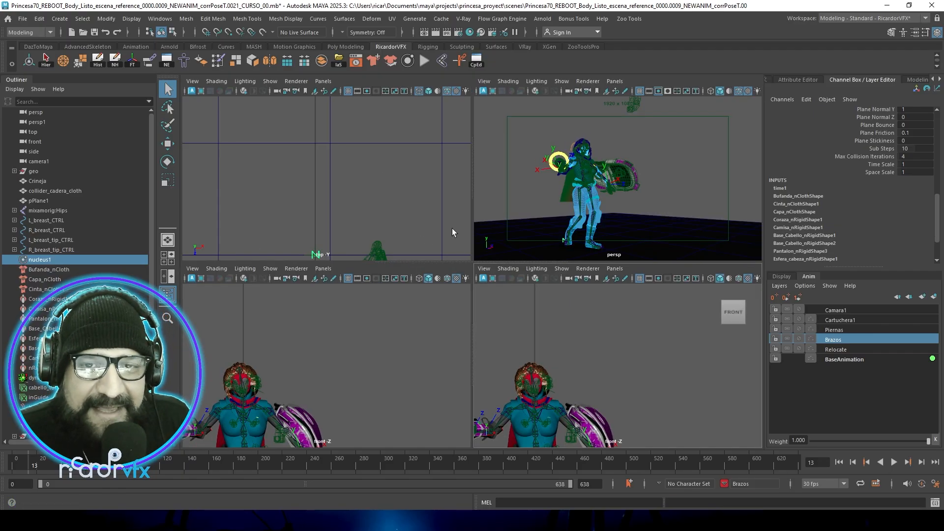
left_click(681, 190)
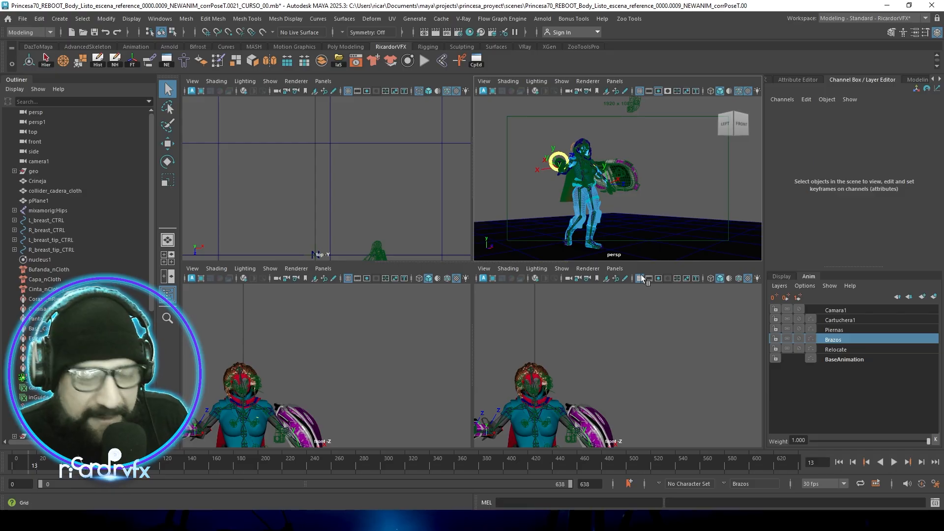
left_click(167, 240)
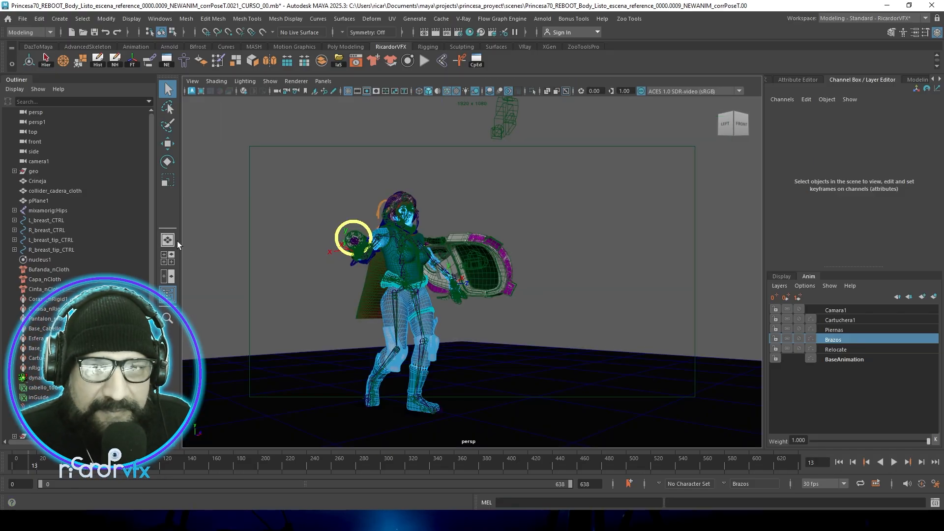
Play the character's animation forward, stop it, and start playback again.
left_click(894, 462)
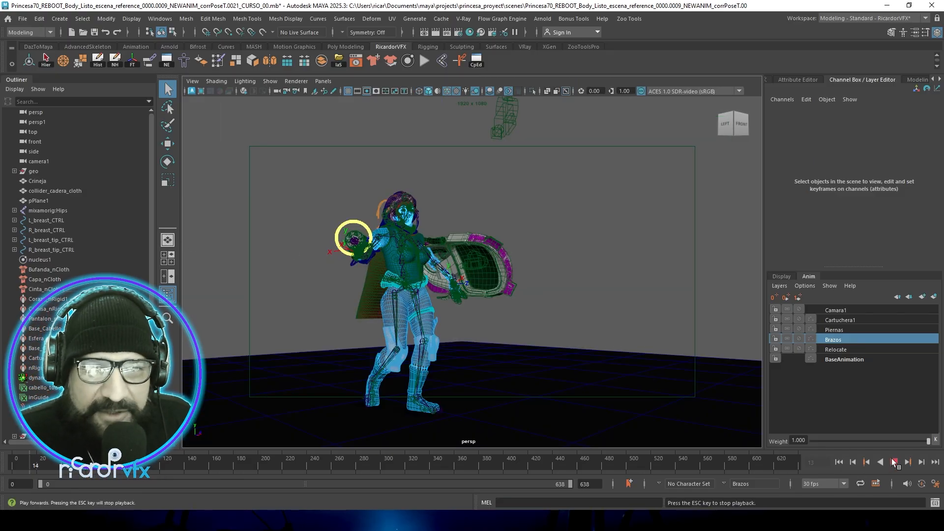
left_click(894, 462)
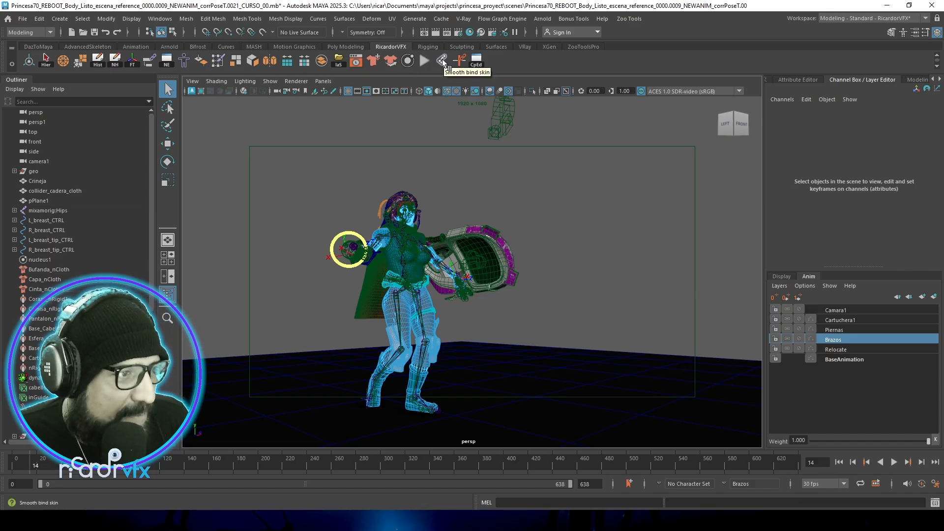
left_click(890, 462)
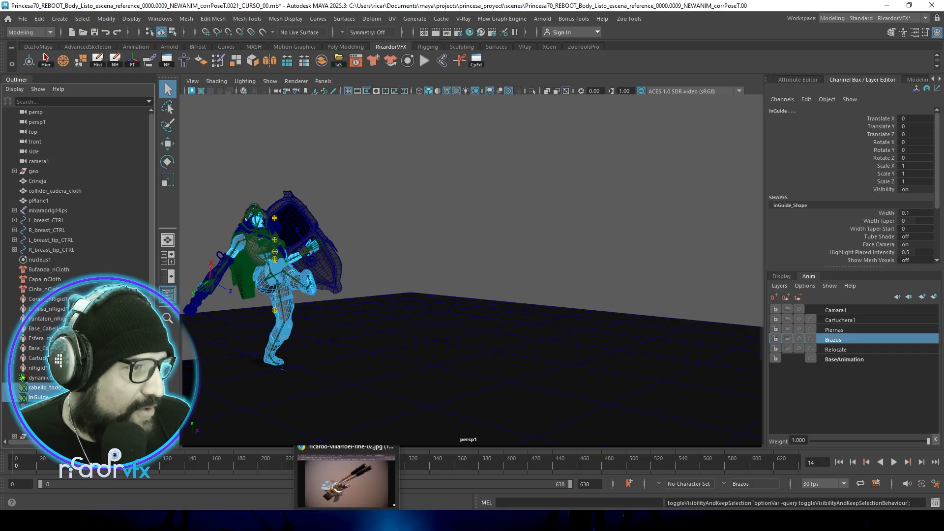
Switch to the browser and view the arm weapon image and the full-size Princesa Lemuria character and shield renders.
left_click(347, 521)
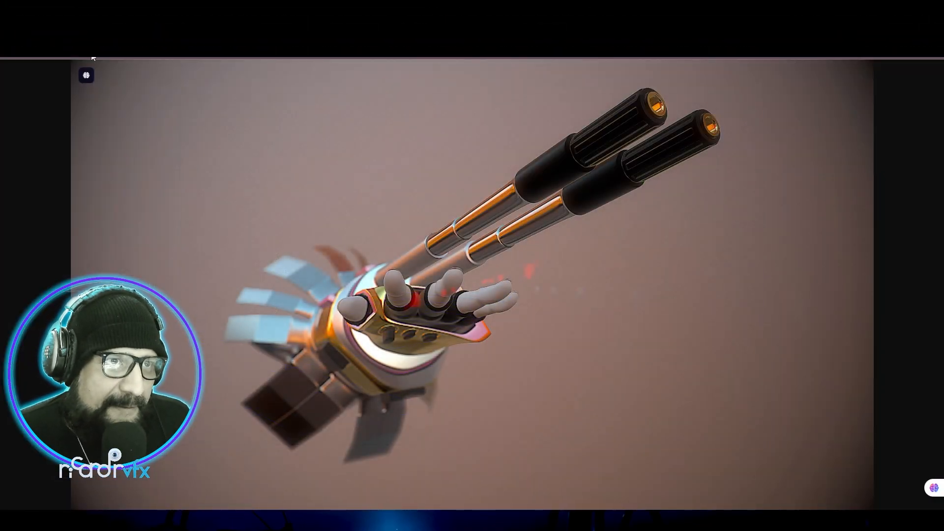
key("ctrl+Tab")
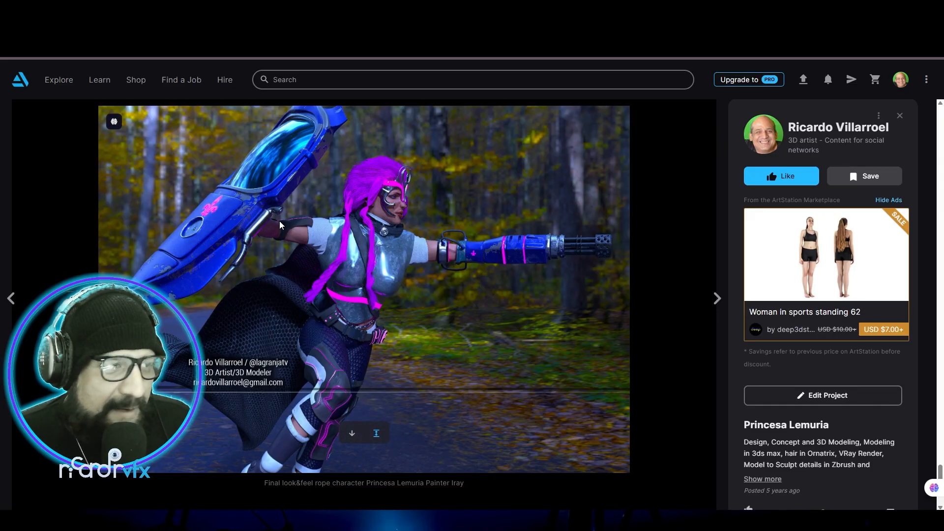
left_click(214, 126)
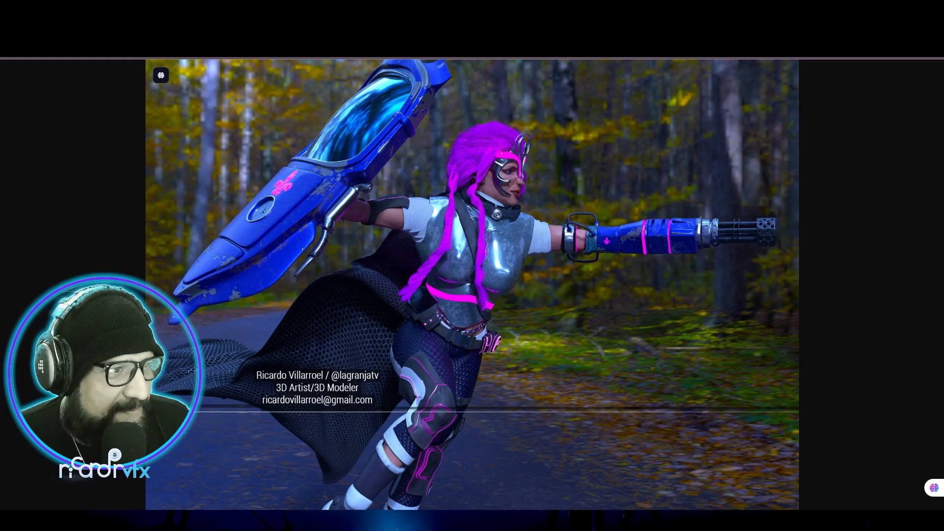
key("Right")
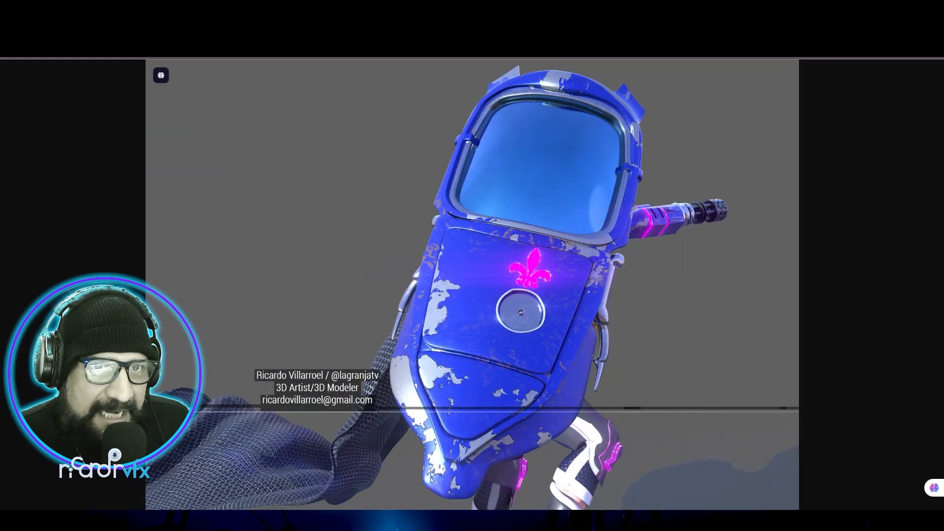
Browse the Princesa Lemuria face renders, the shield wireframe over its sketch, and the gatling gun close-ups.
left_click(325, 10)
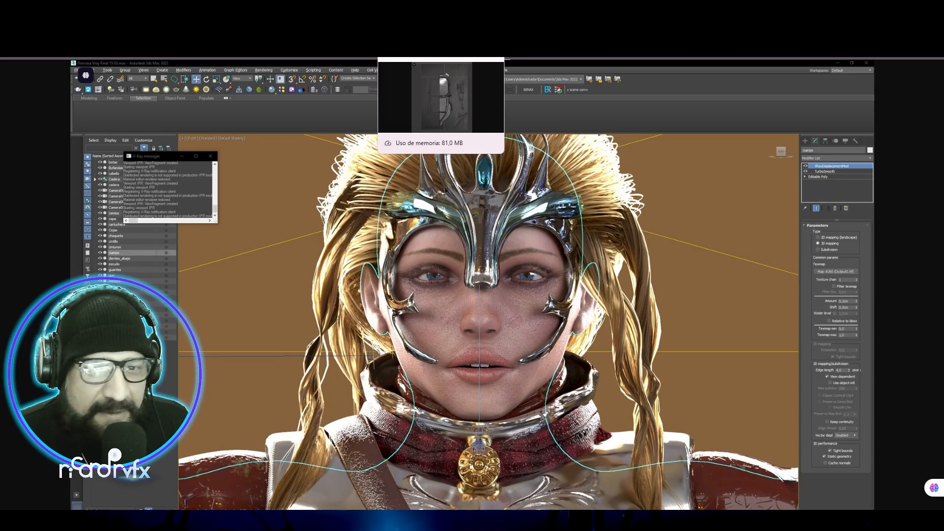
left_click(406, 9)
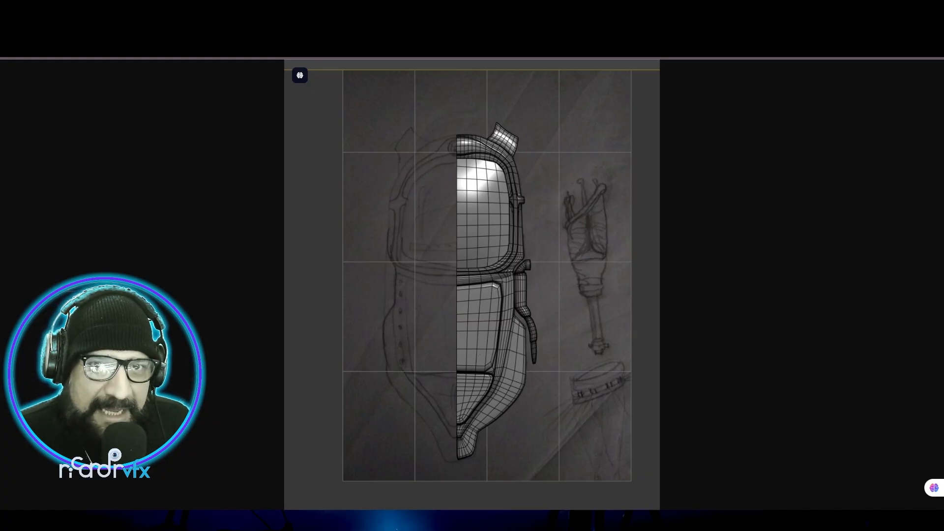
key("Right")
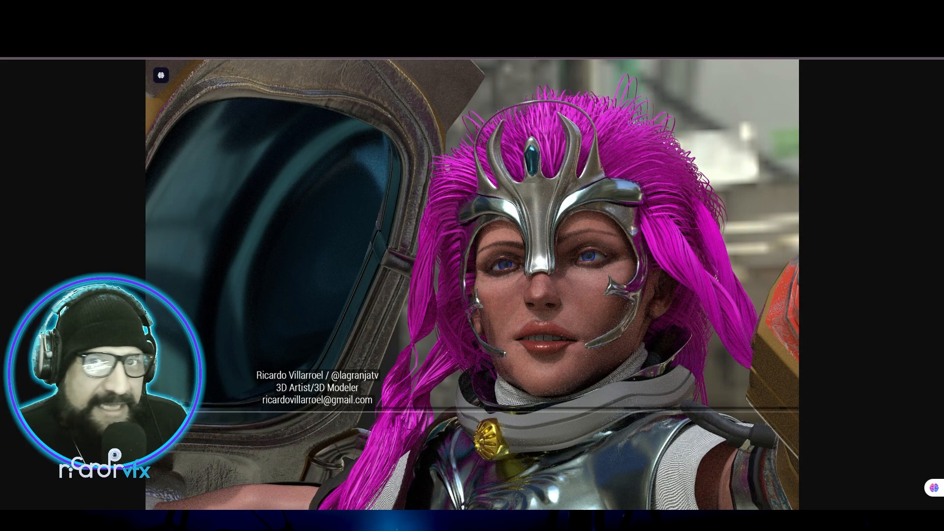
key("Right")
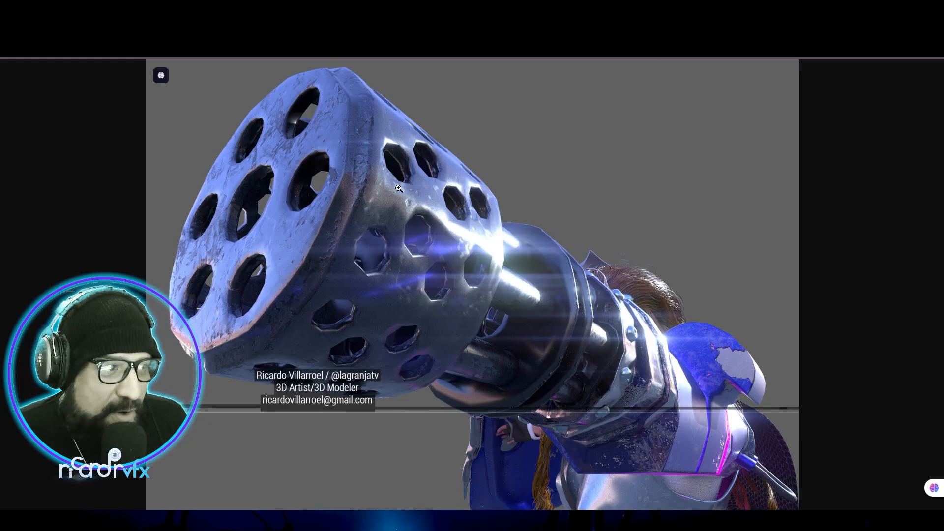
key("Right")
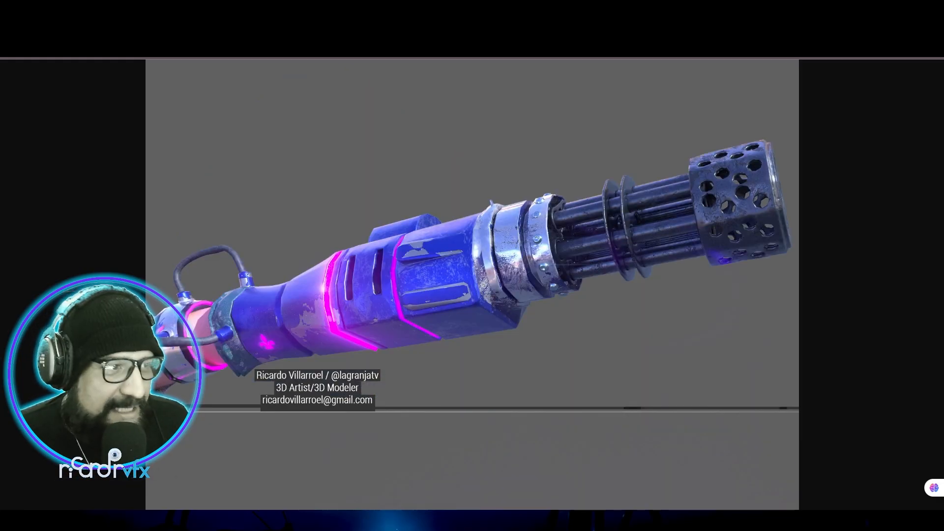
key("Right")
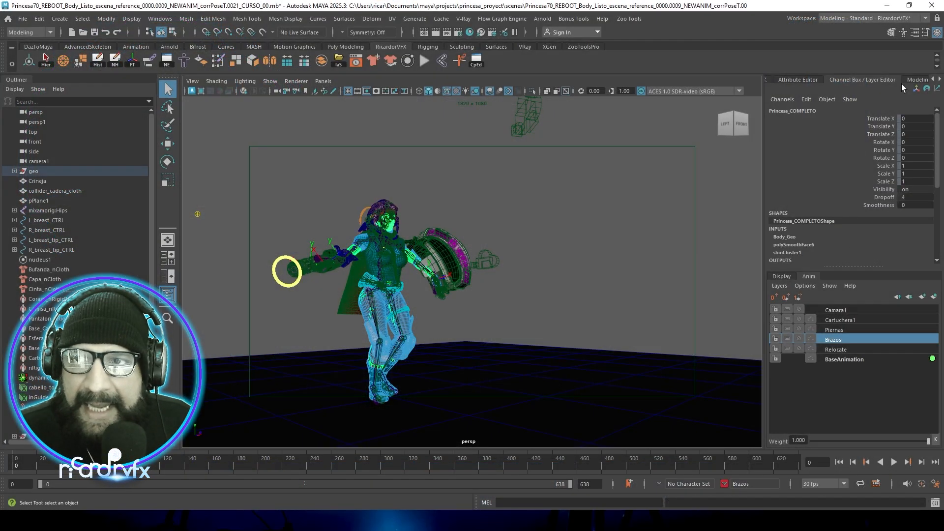
Show the HumanIK character controls, set the character to Character1, and select the ring control at the gun arm's tip.
left_click(901, 32)
left_click(896, 92)
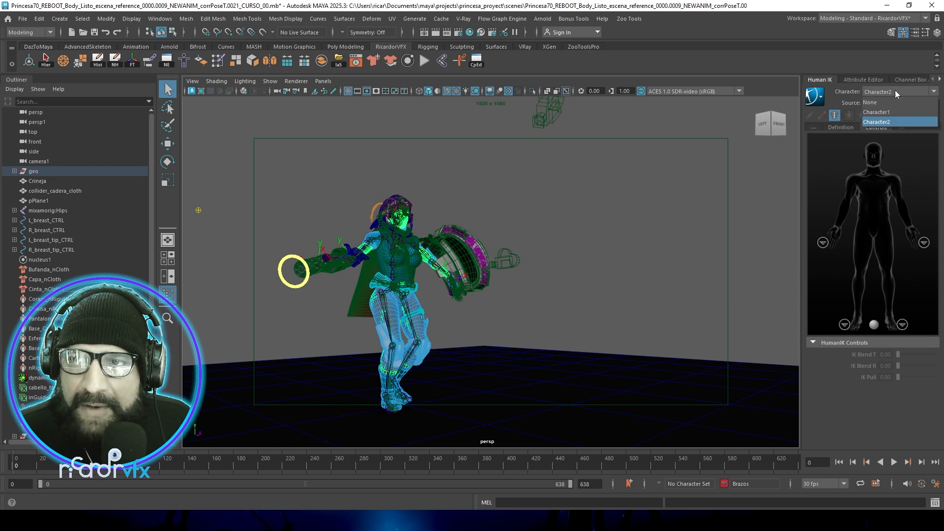
left_click(890, 112)
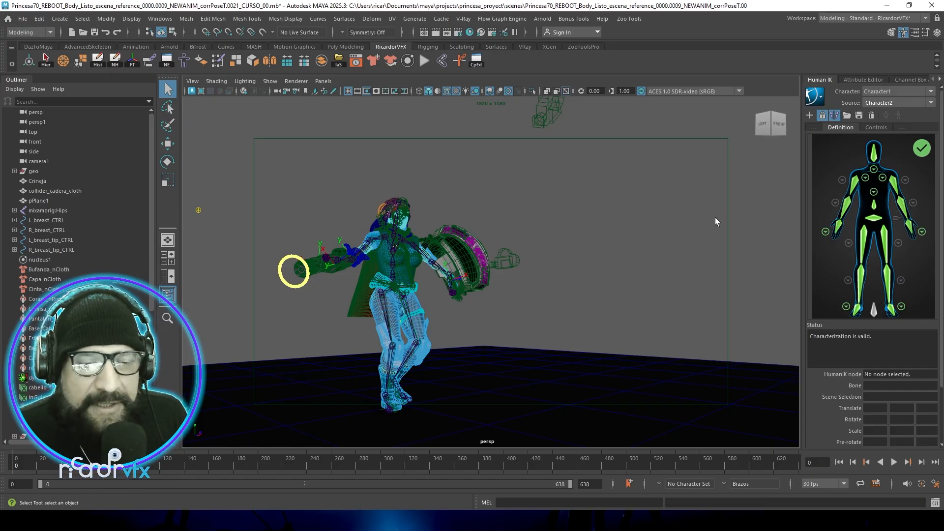
left_click(296, 257)
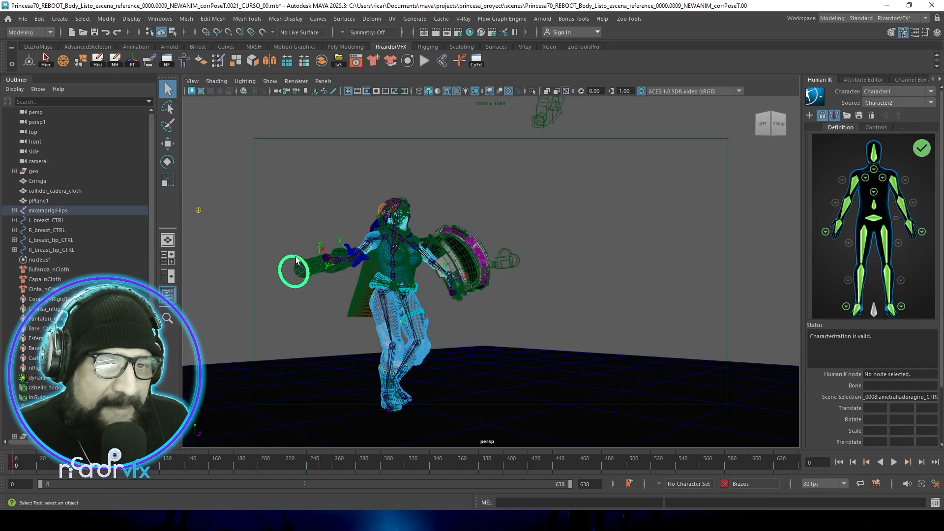